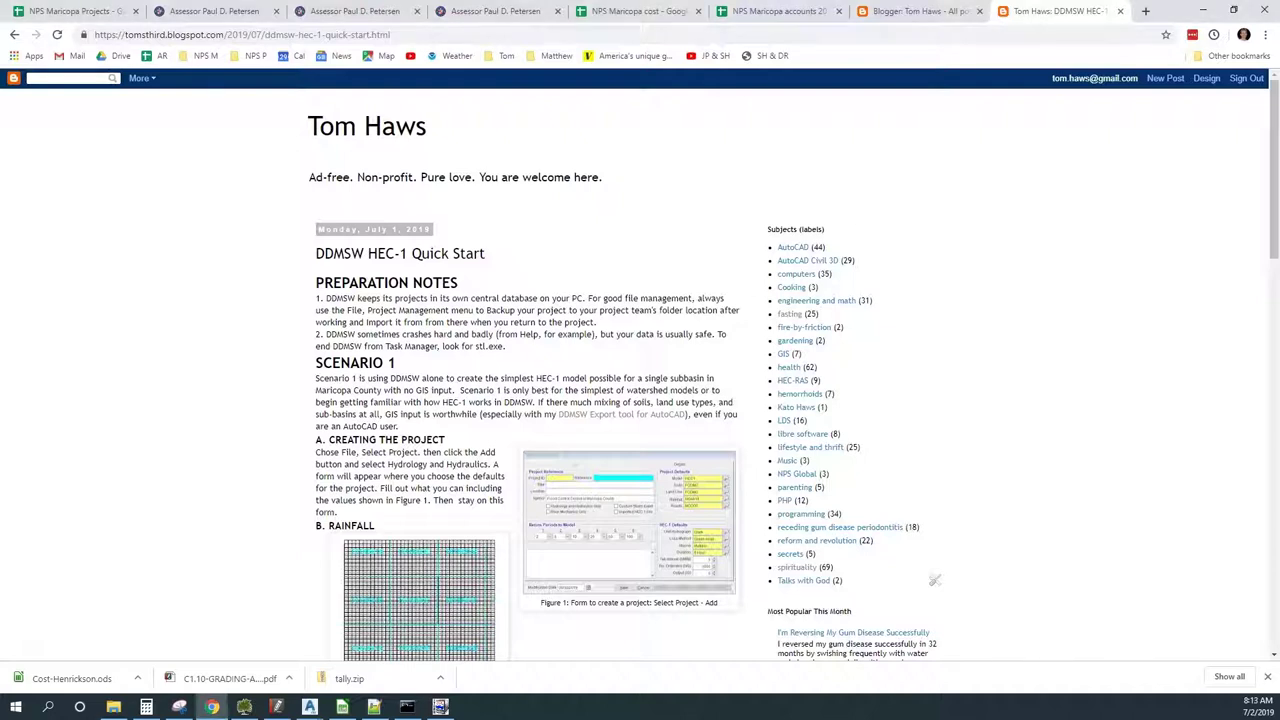
Switch to DDMSW and add a new standard Hydrology and Hydraulics project with the reference YOUTUBEHEC1SIMPLE
key("alt+Tab")
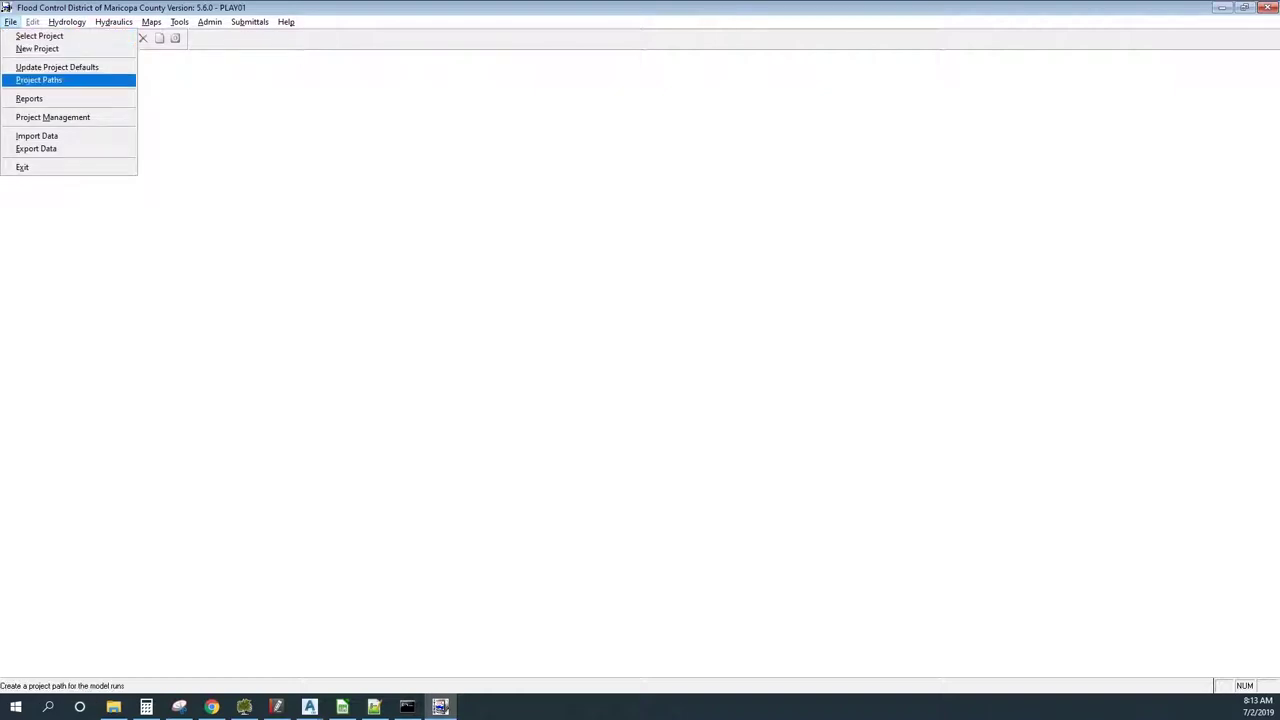
left_click(39, 35)
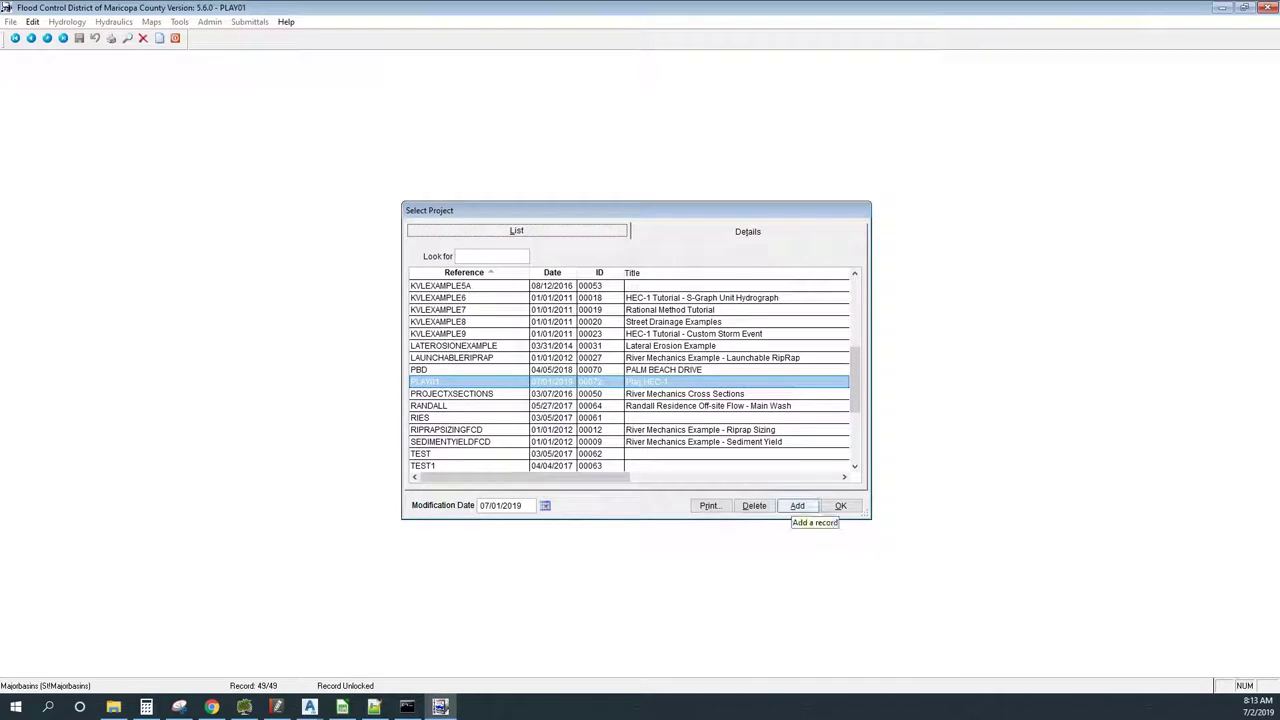
left_click(797, 505)
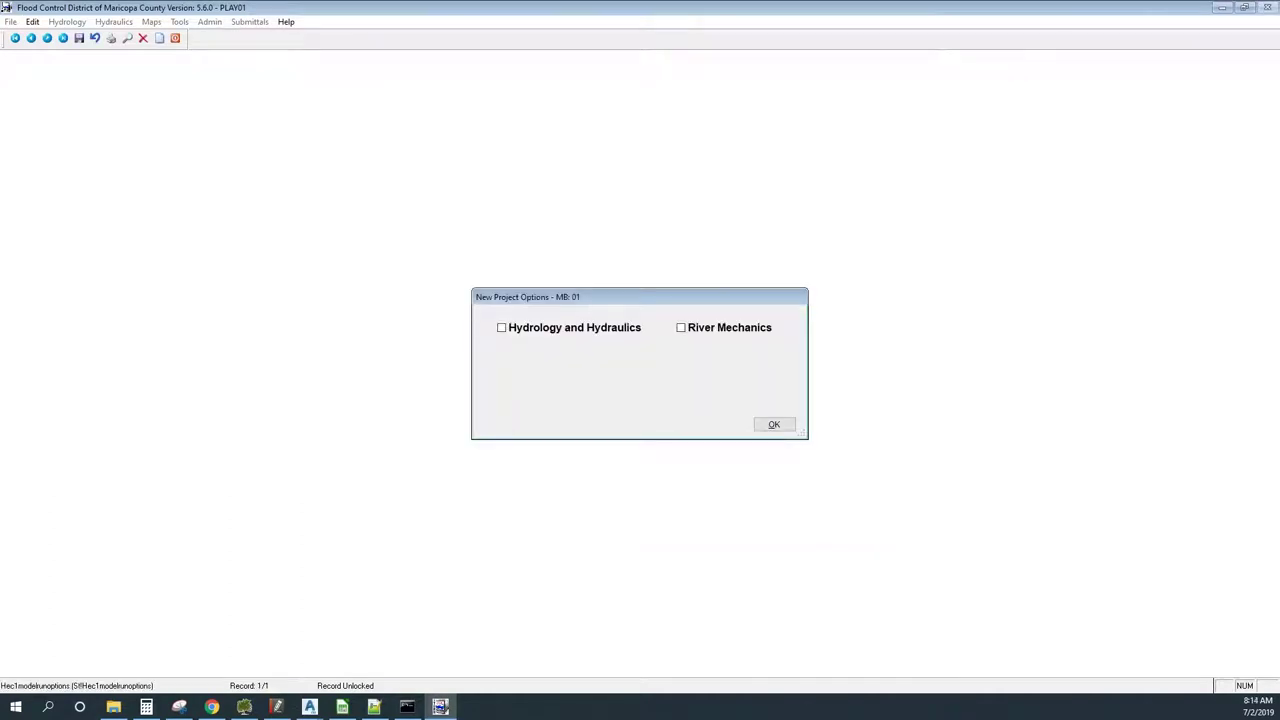
left_click(501, 327)
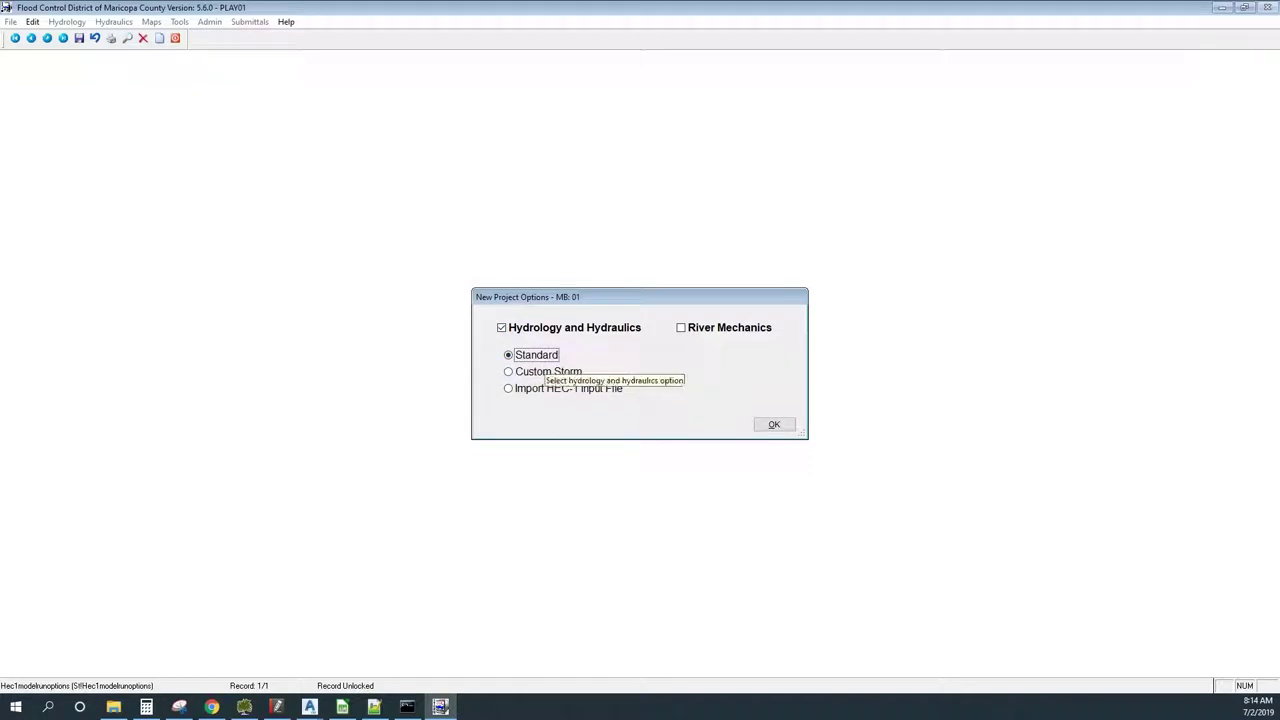
left_click(774, 424)
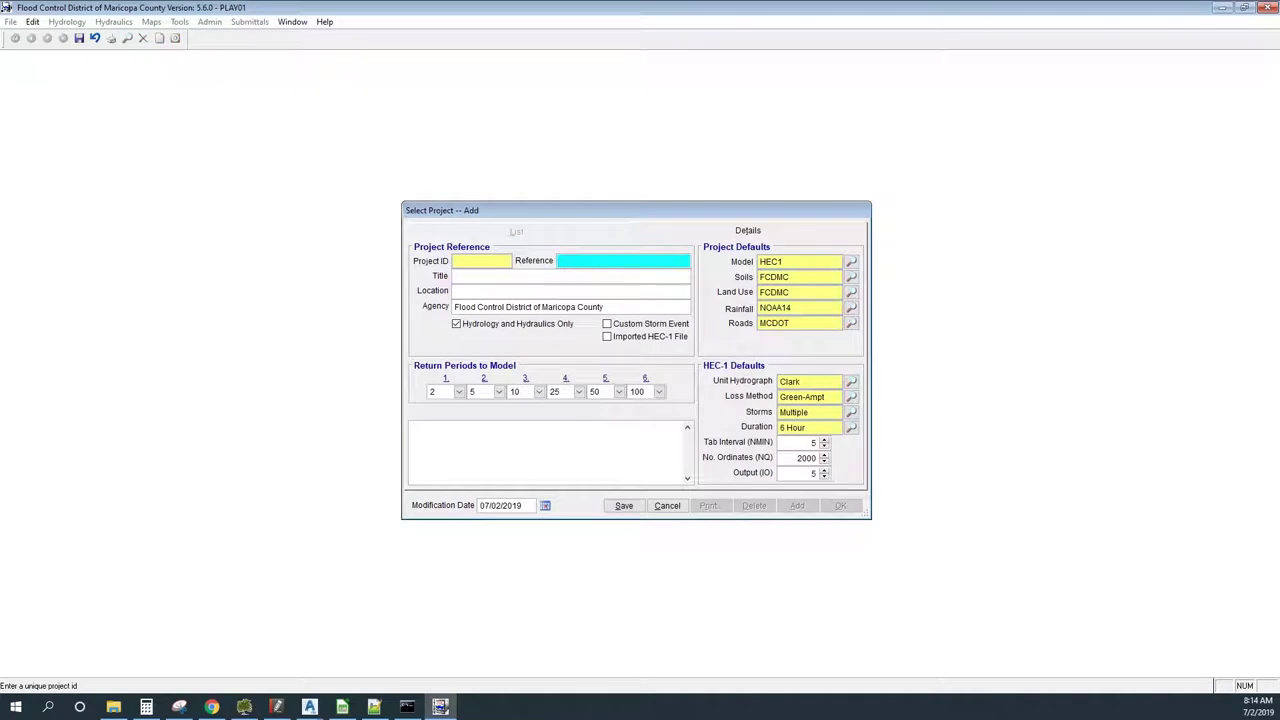
type("YOUTUBEHEC1SIMPLE")
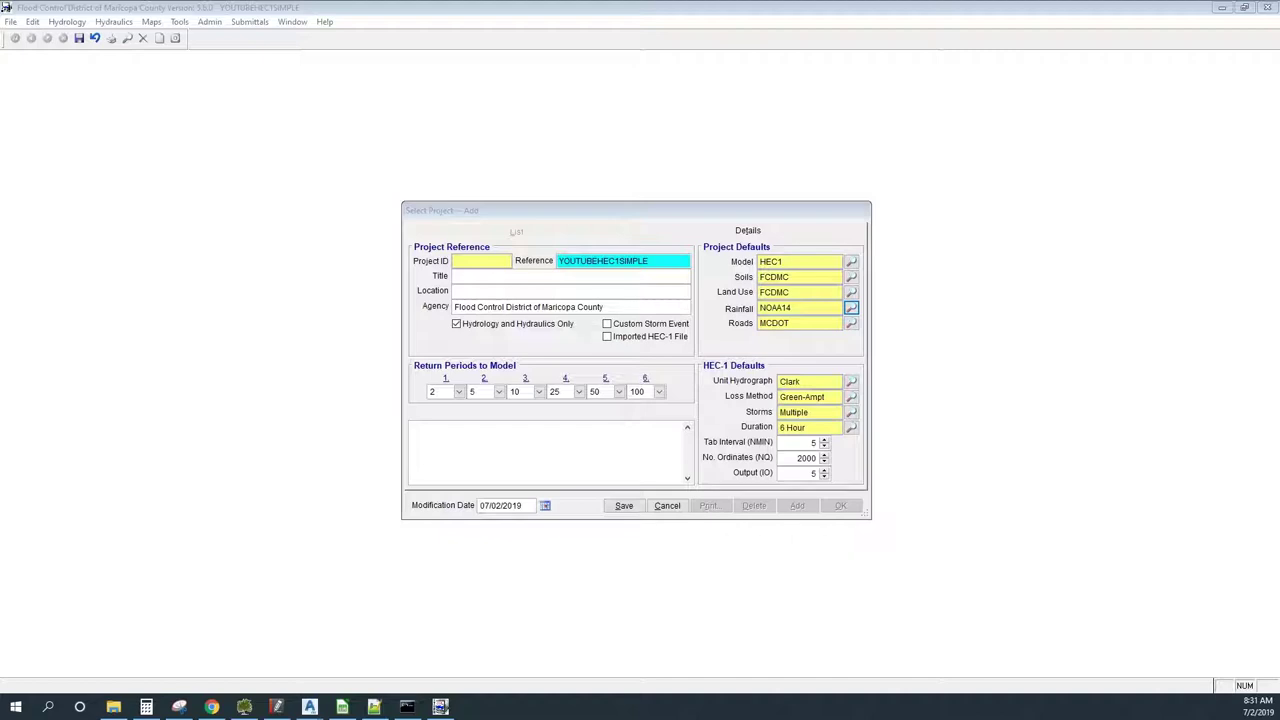
Choose NOAA14 as the project's rainfall method, then save the new project and acknowledge the defaults note
key("space")
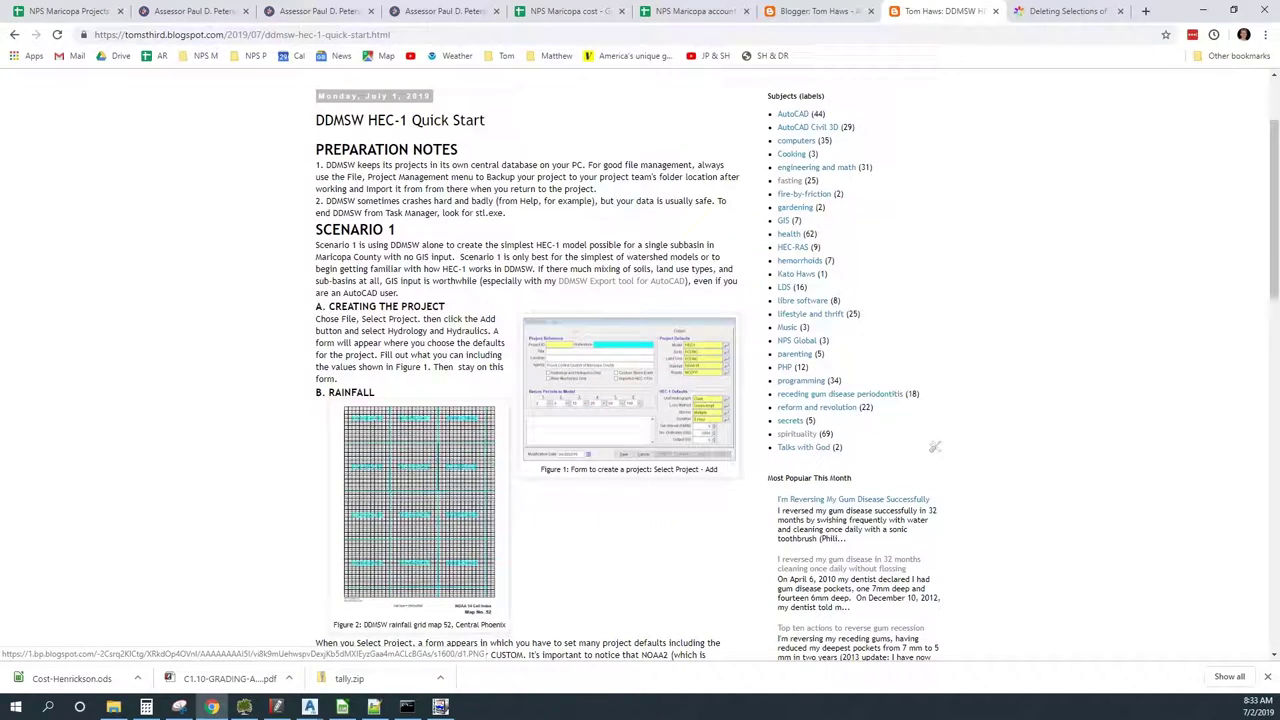
left_click(419, 500)
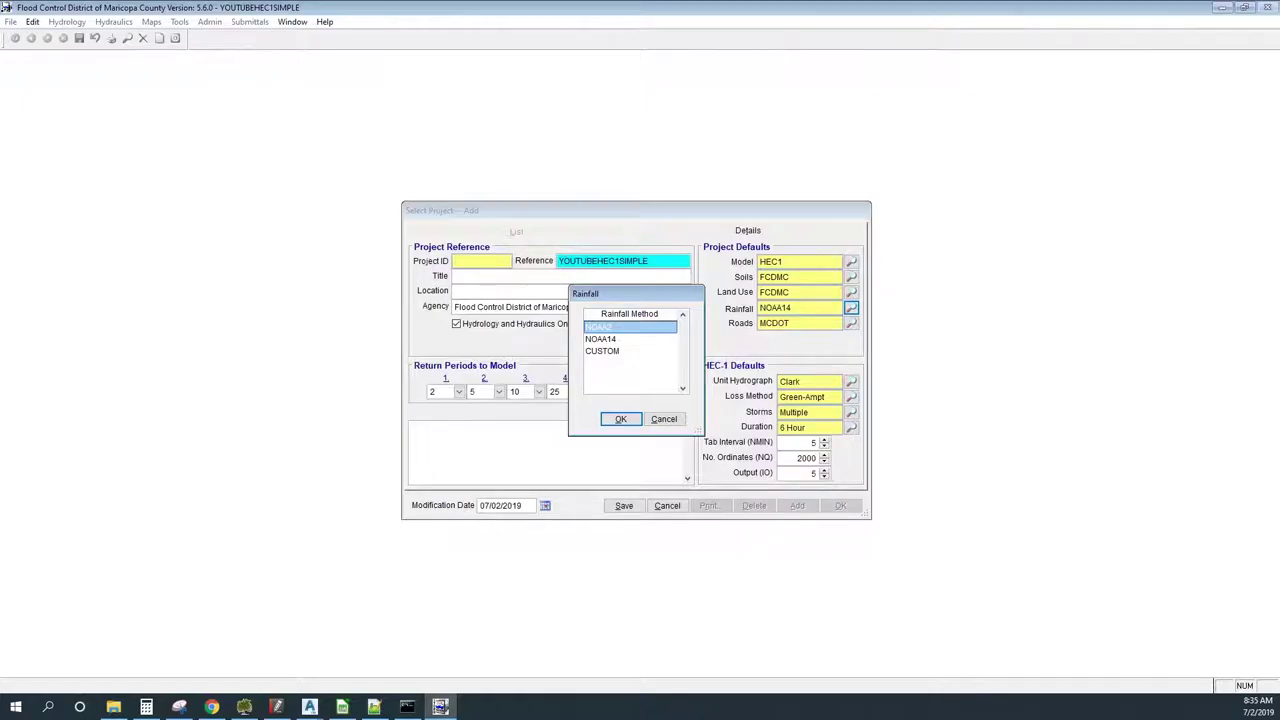
left_click(629, 351)
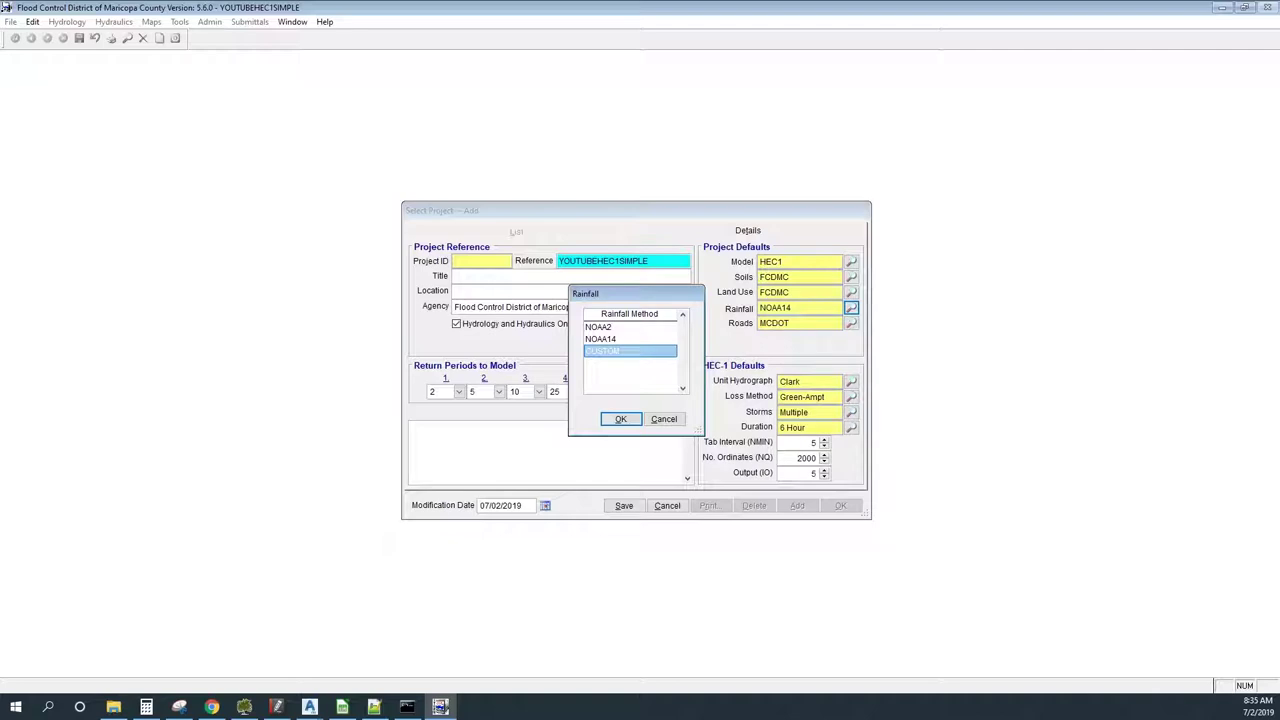
key("Up")
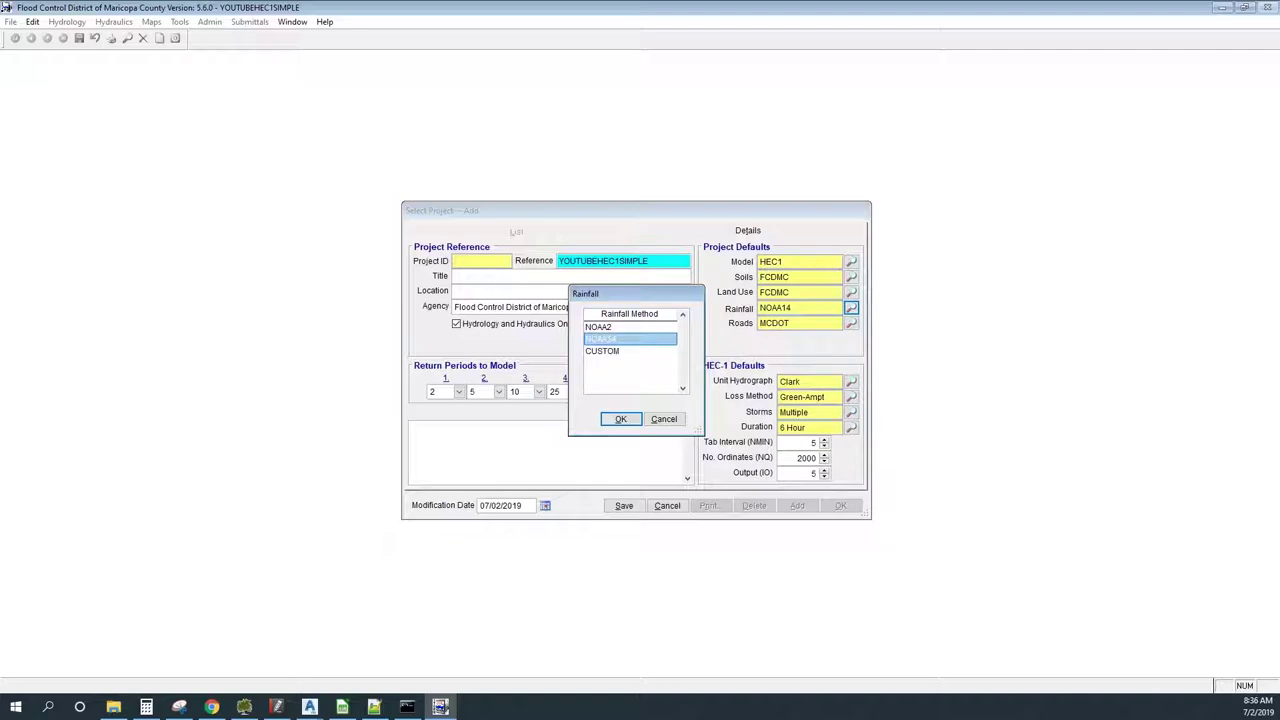
key("Tab")
key("Return")
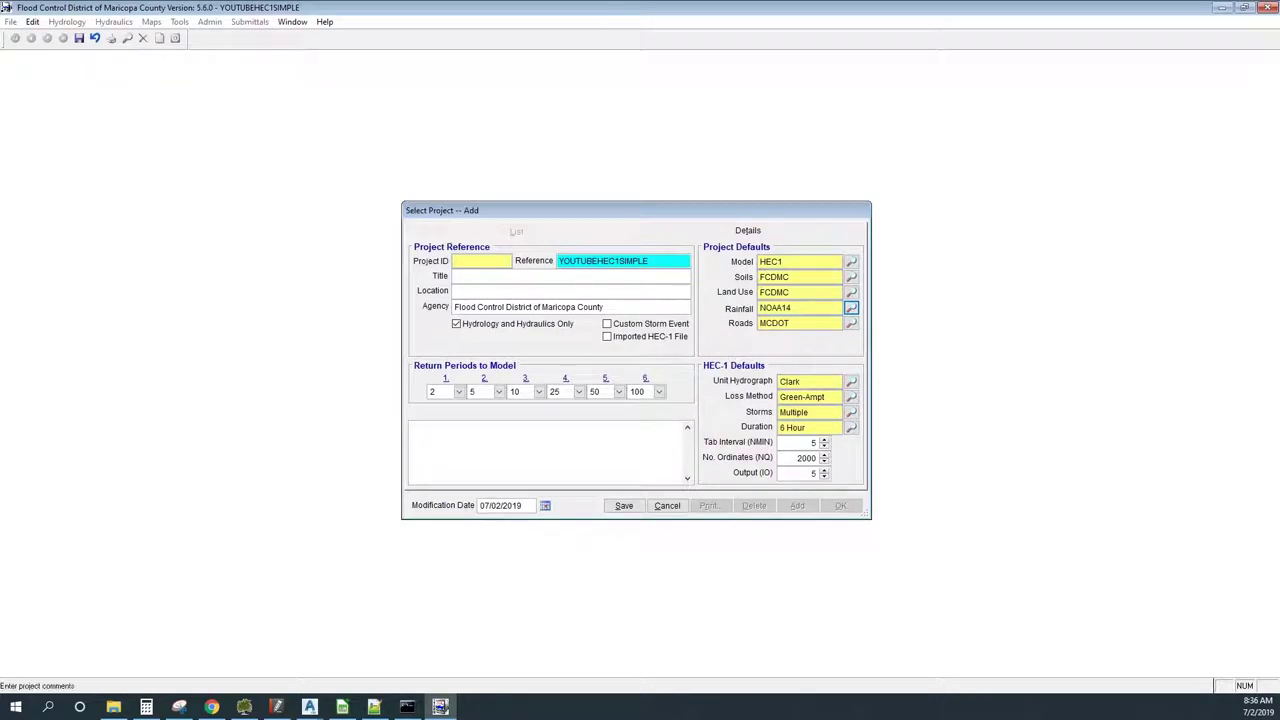
left_click(624, 505)
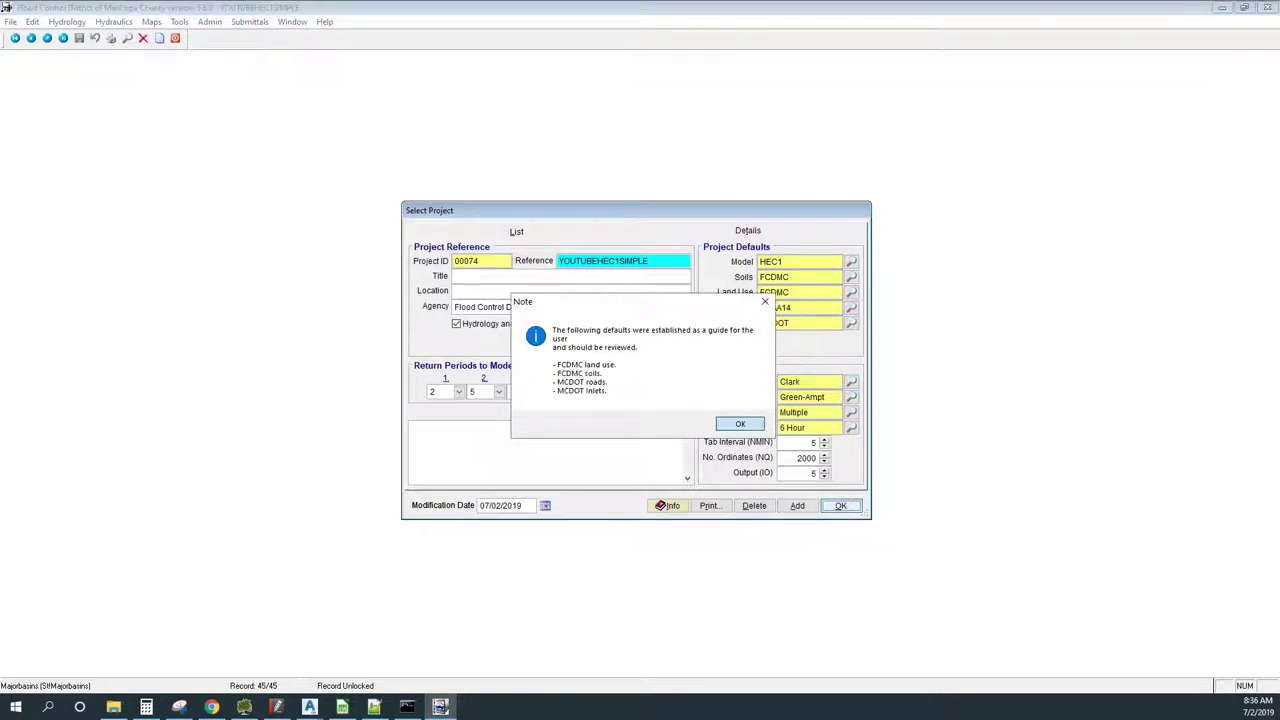
key("Return")
Open the project's NOAA 14 rainfall form and switch to the FCDMC NOAA 14 maps in PDF-XChange Editor
key("alt+Tab")
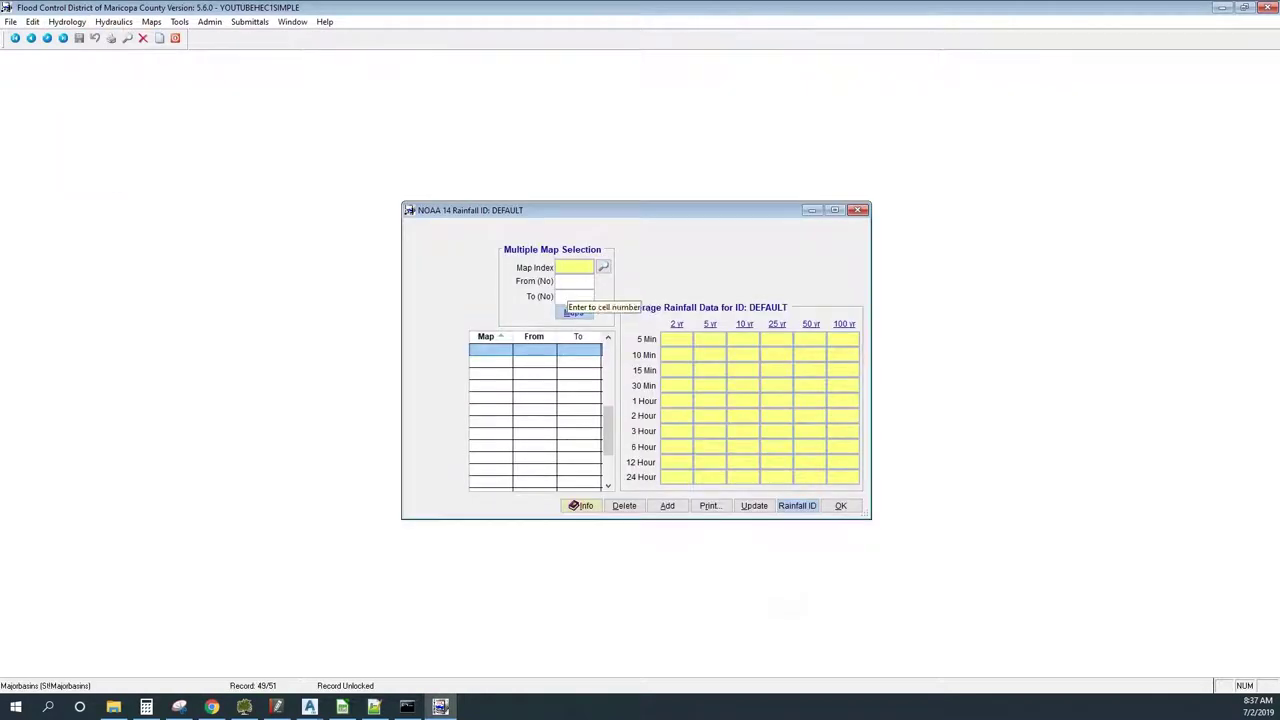
key("shift+Tab")
key("Tab")
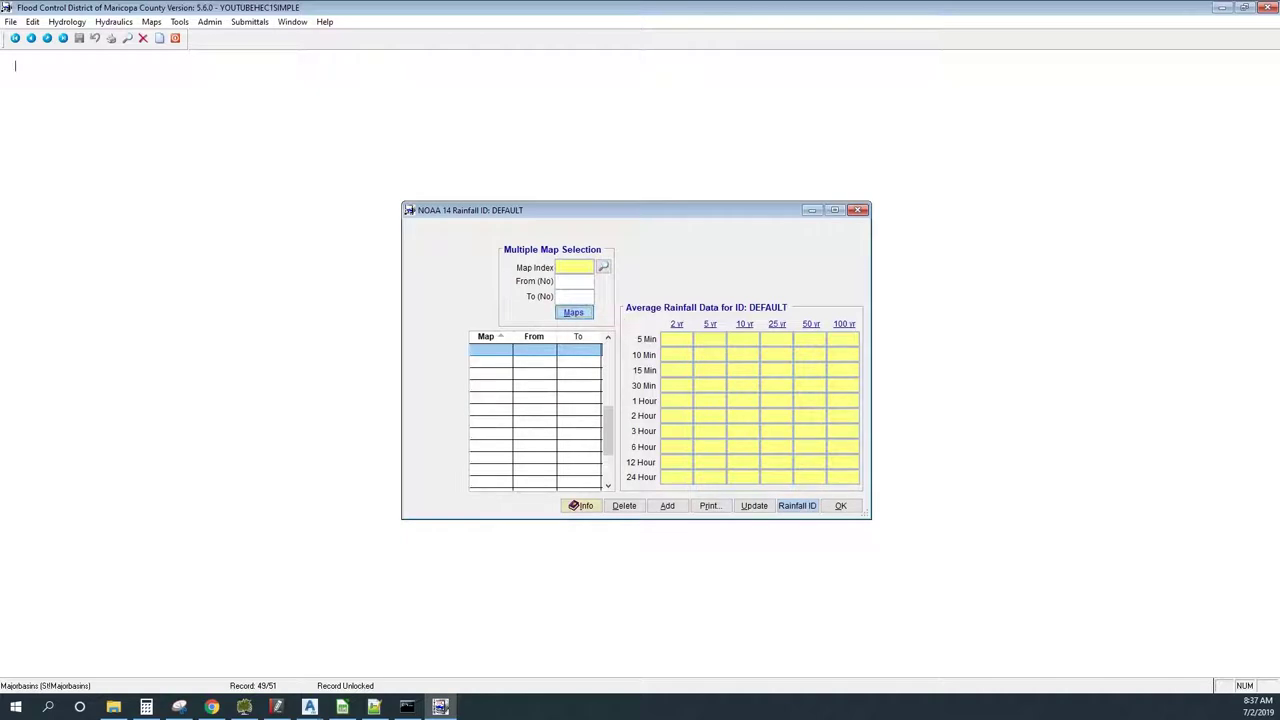
key("alt+Tab")
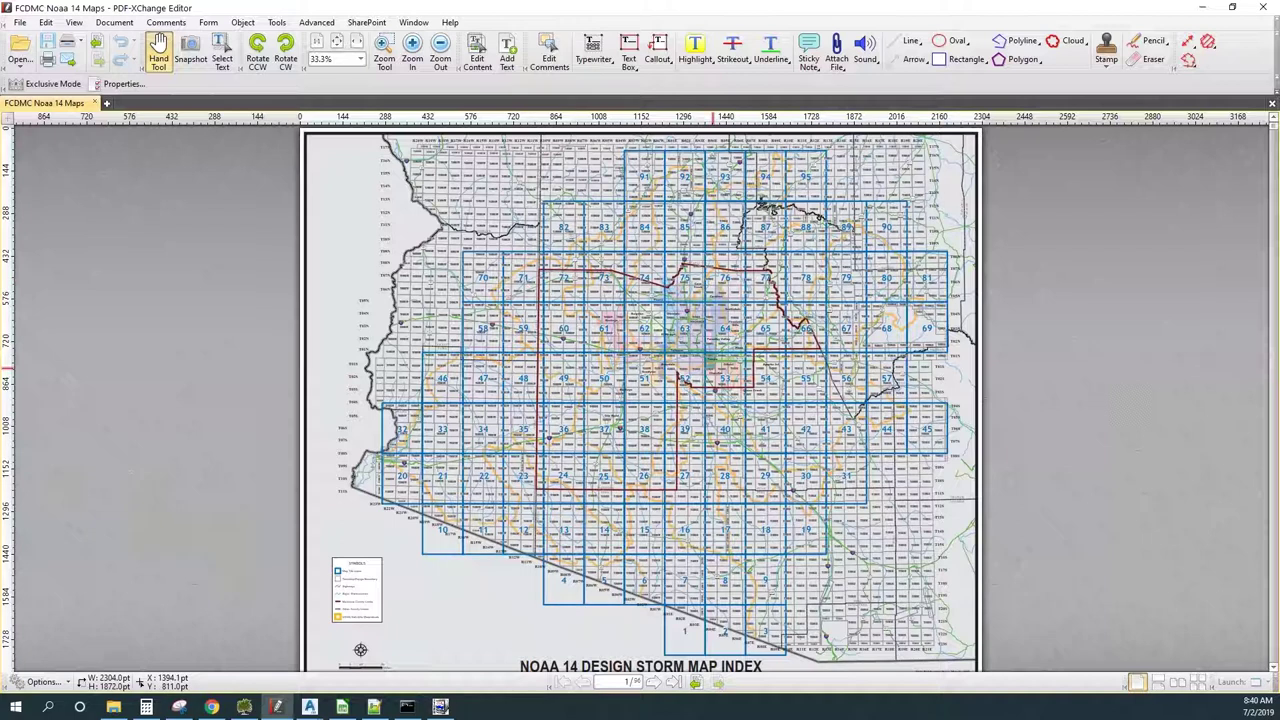
Examine the NOAA 14 design storm map index around Mesa, Gilbert and Apache Junction for the map number covering the site
scroll(730, 362, "up", 1)
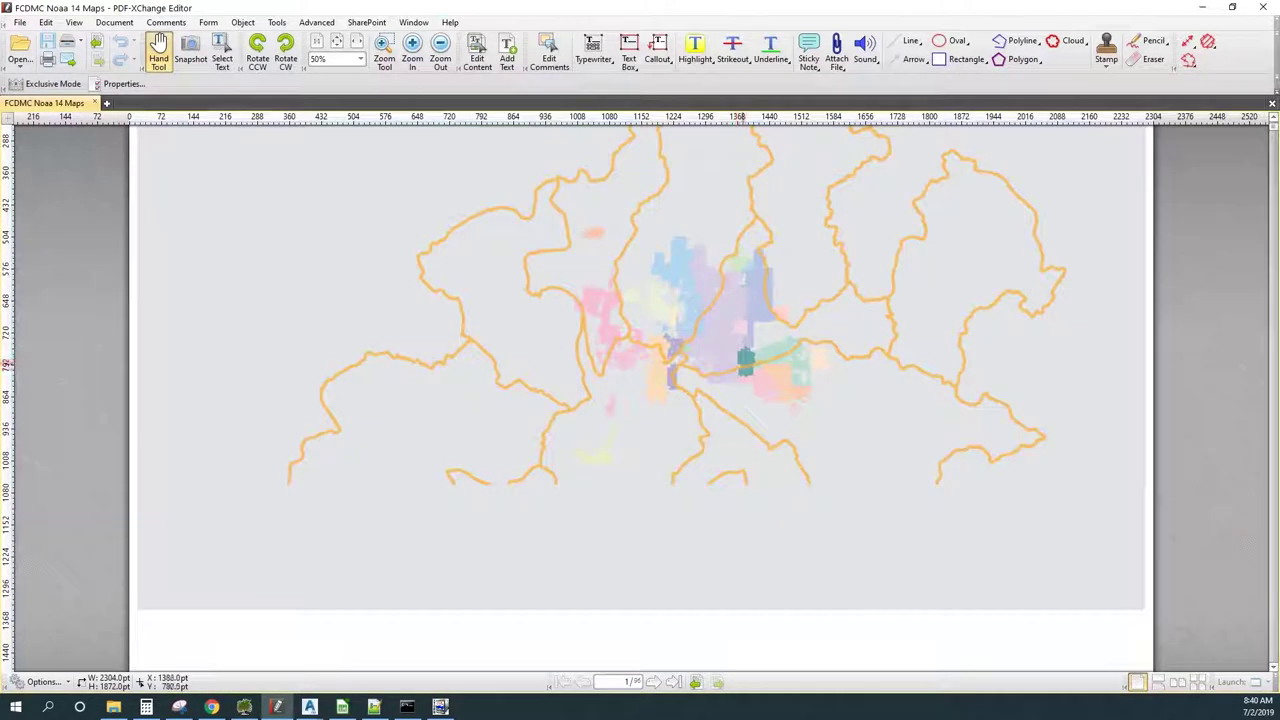
scroll(745, 365, "up", 2)
scroll(816, 351, "up", 1)
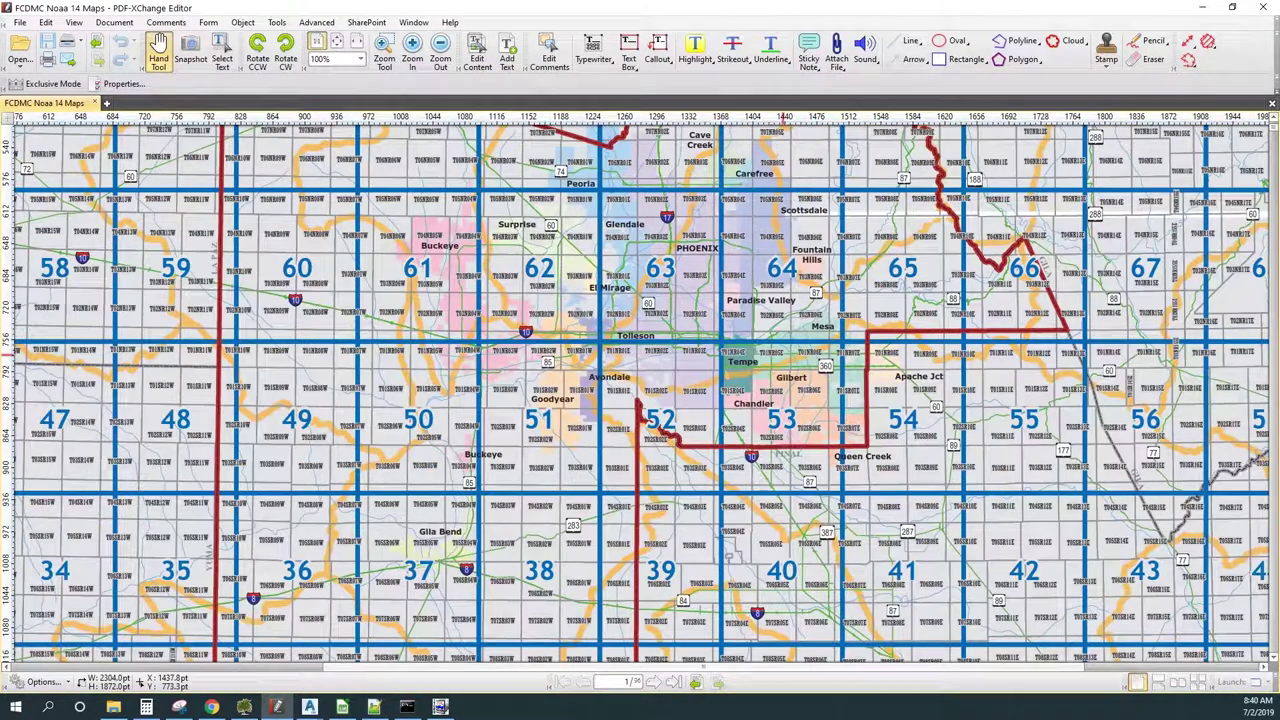
scroll(845, 345, "up", 1)
scroll(845, 345, "up", 1)
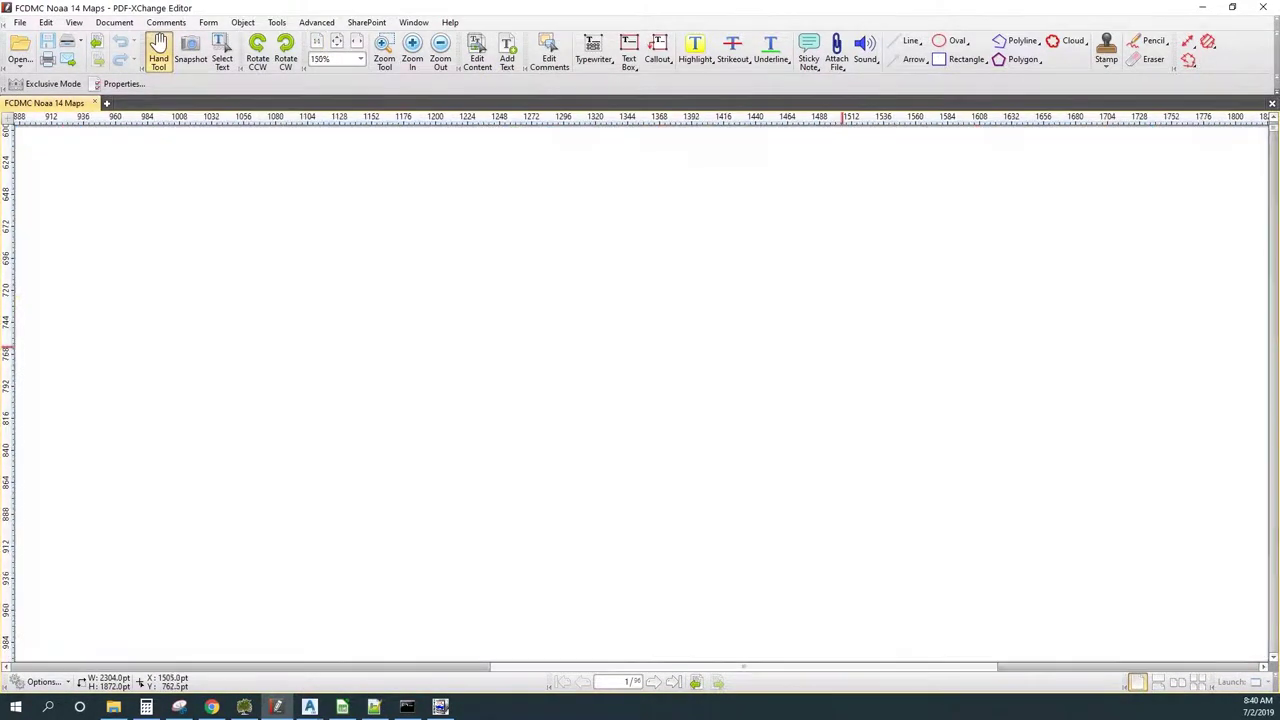
scroll(843, 370, "up", 1)
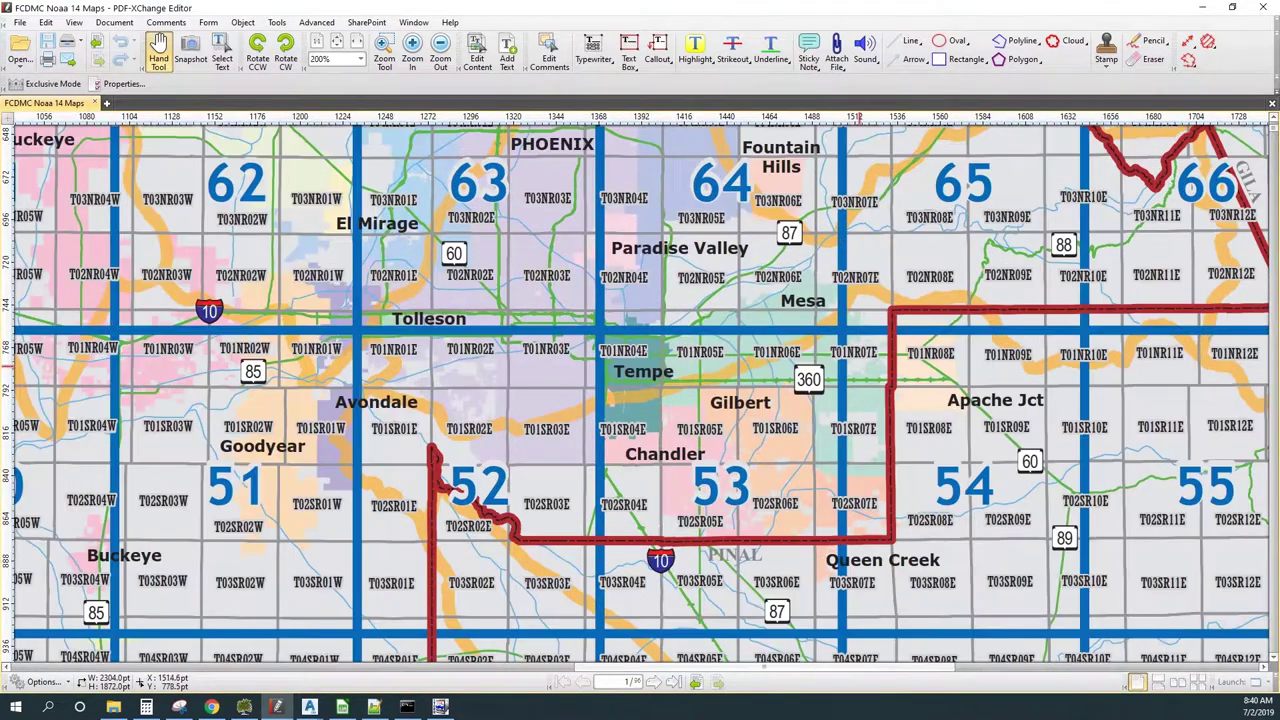
scroll(847, 370, "up", 1)
scroll(850, 350, "up", 1)
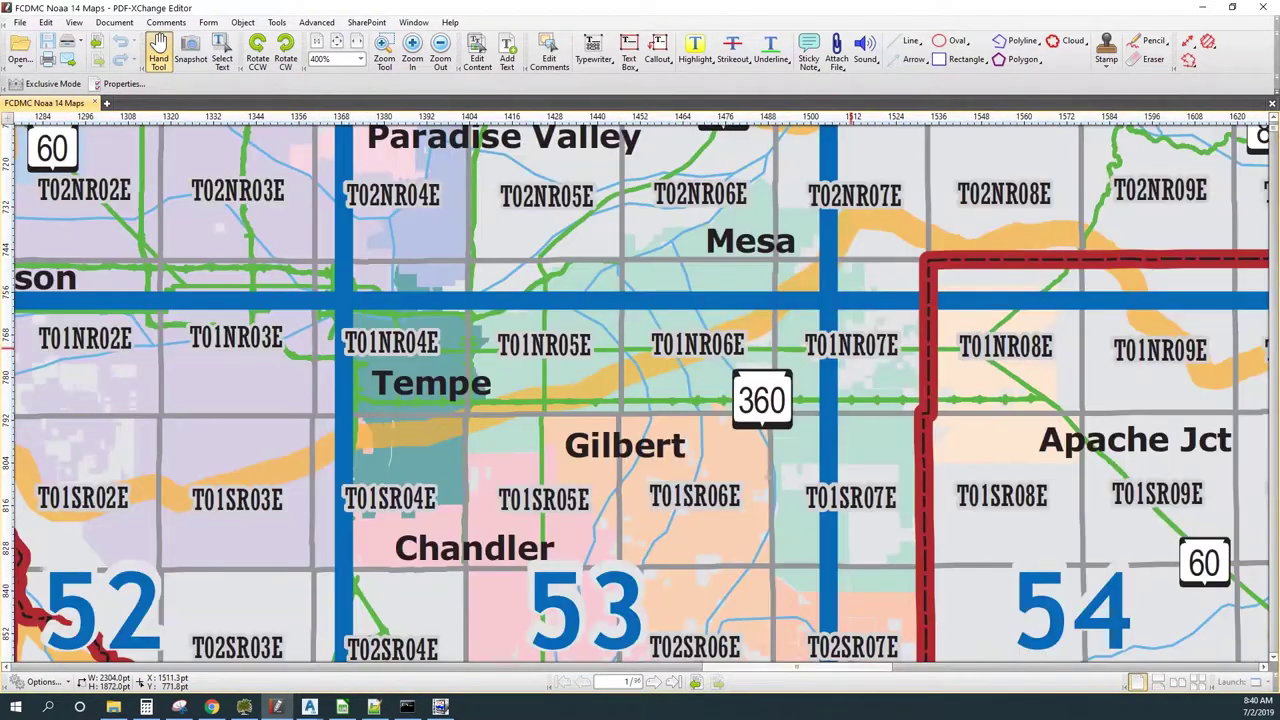
scroll(850, 345, "up", 1)
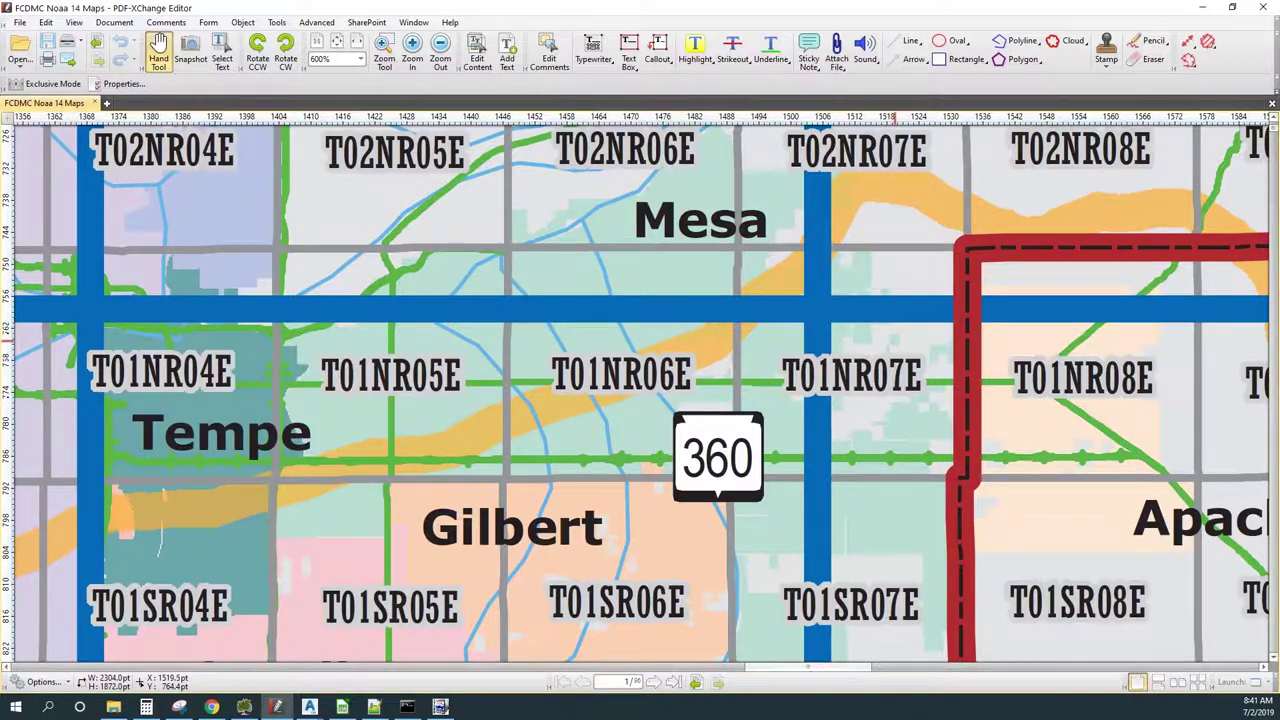
scroll(895, 341, "down", 1)
scroll(895, 341, "down", 1)
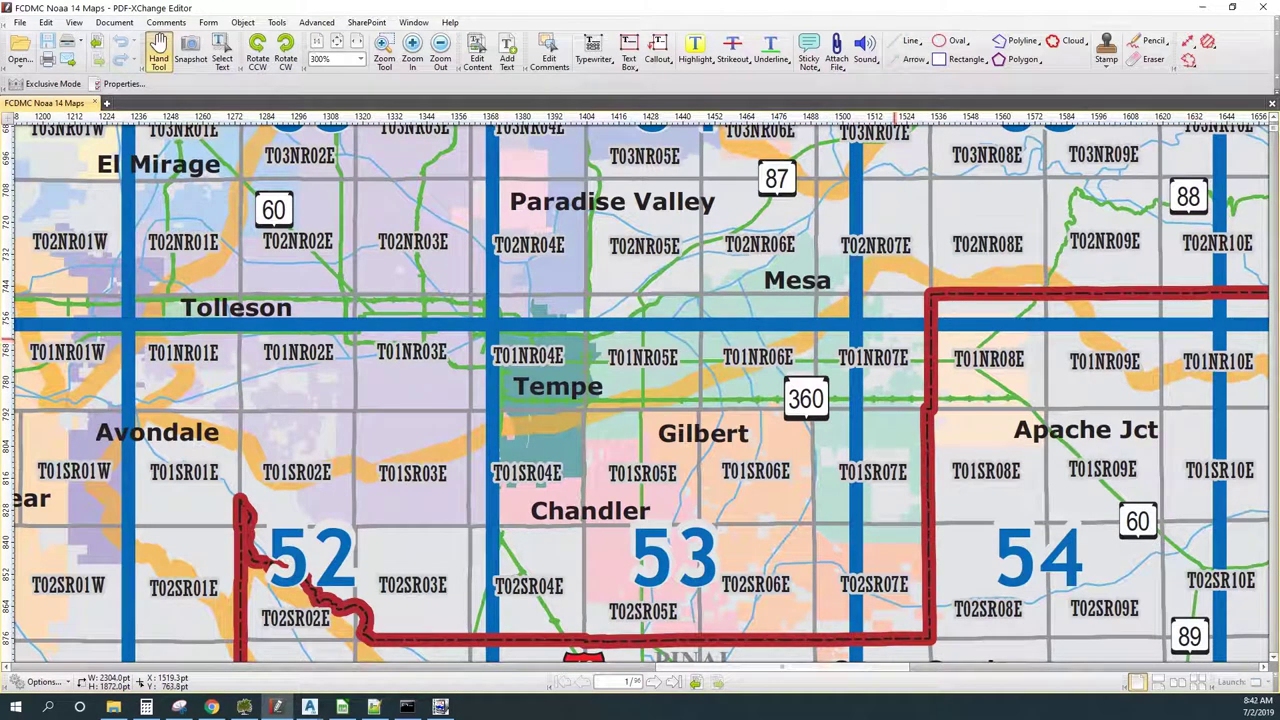
Find the Map No. 54 sheet of the NOAA 14 cell index and examine the cell numbers around T01NR07E and T01NR08E
scroll(895, 322, "down", 8)
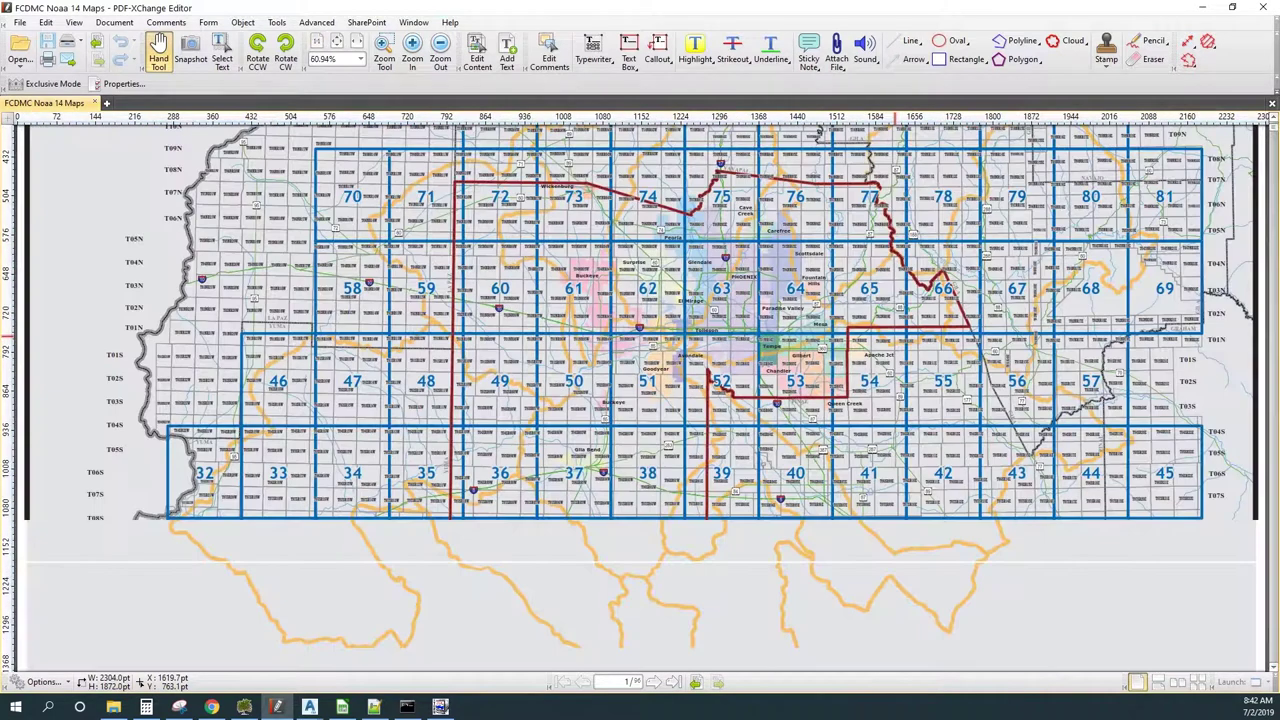
scroll(895, 337, "down", 10)
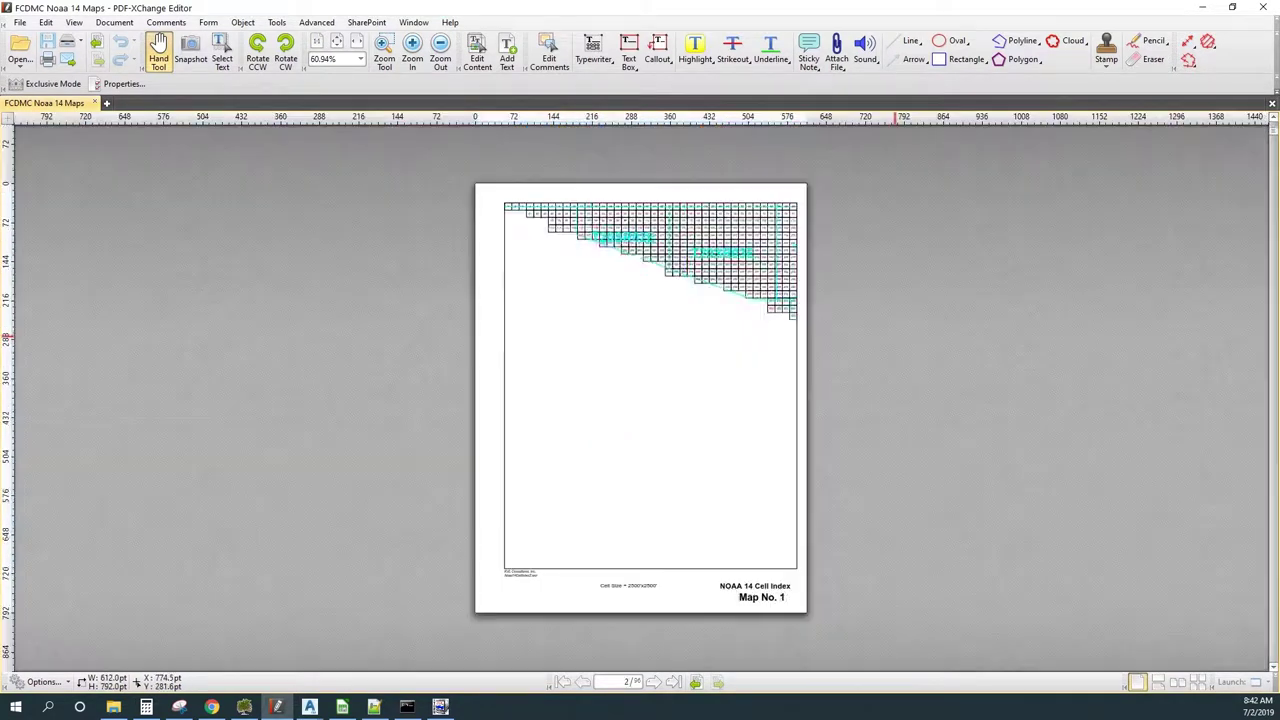
scroll(895, 340, "down", 20)
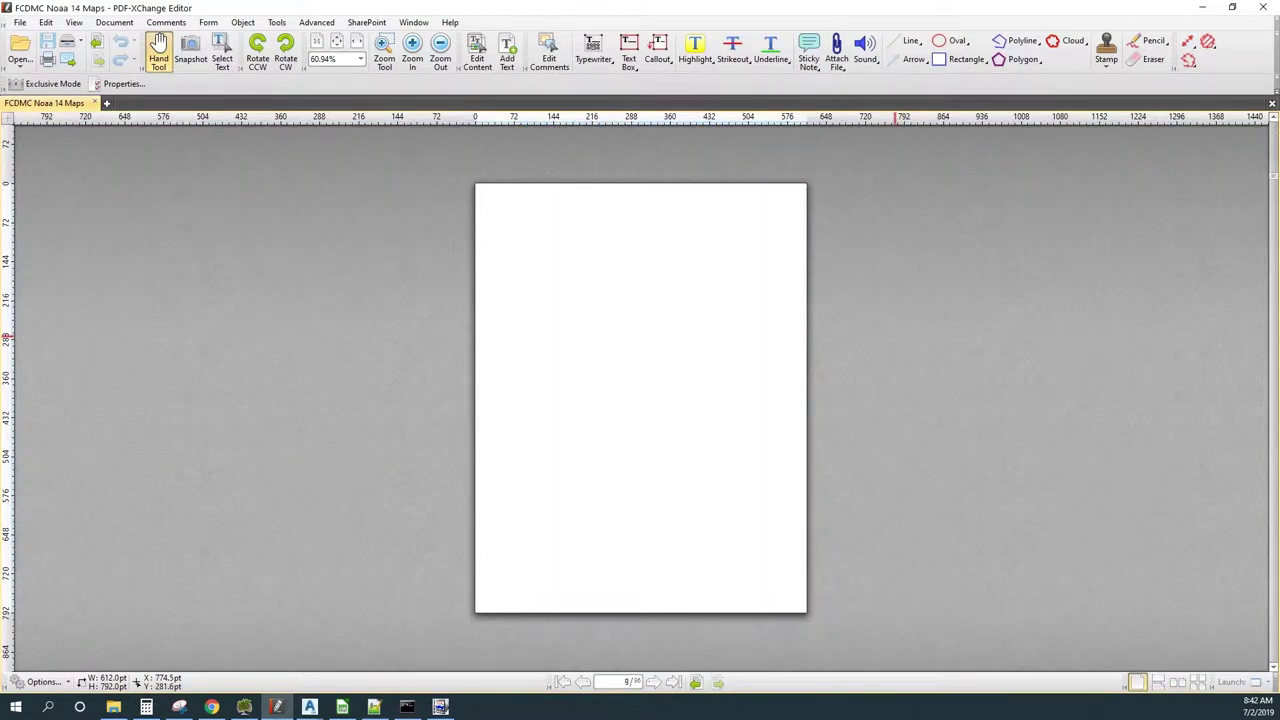
scroll(895, 340, "down", 15)
scroll(895, 340, "down", 10)
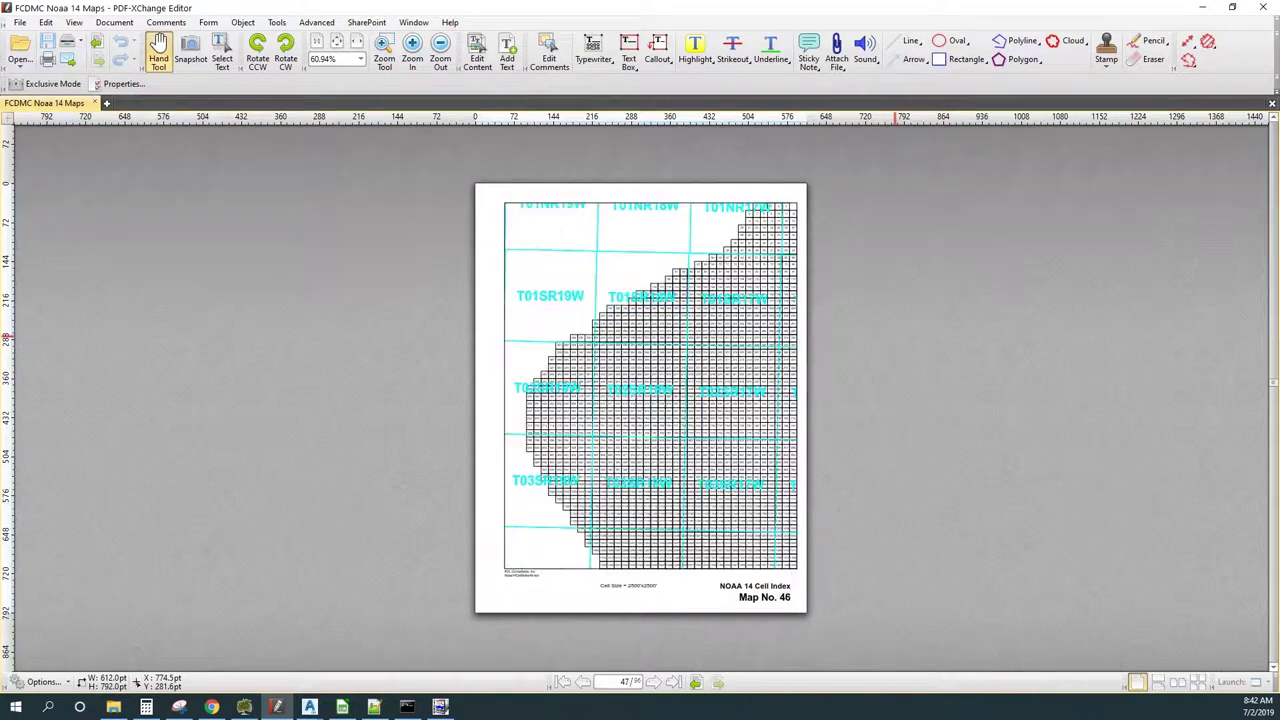
scroll(895, 340, "down", 7)
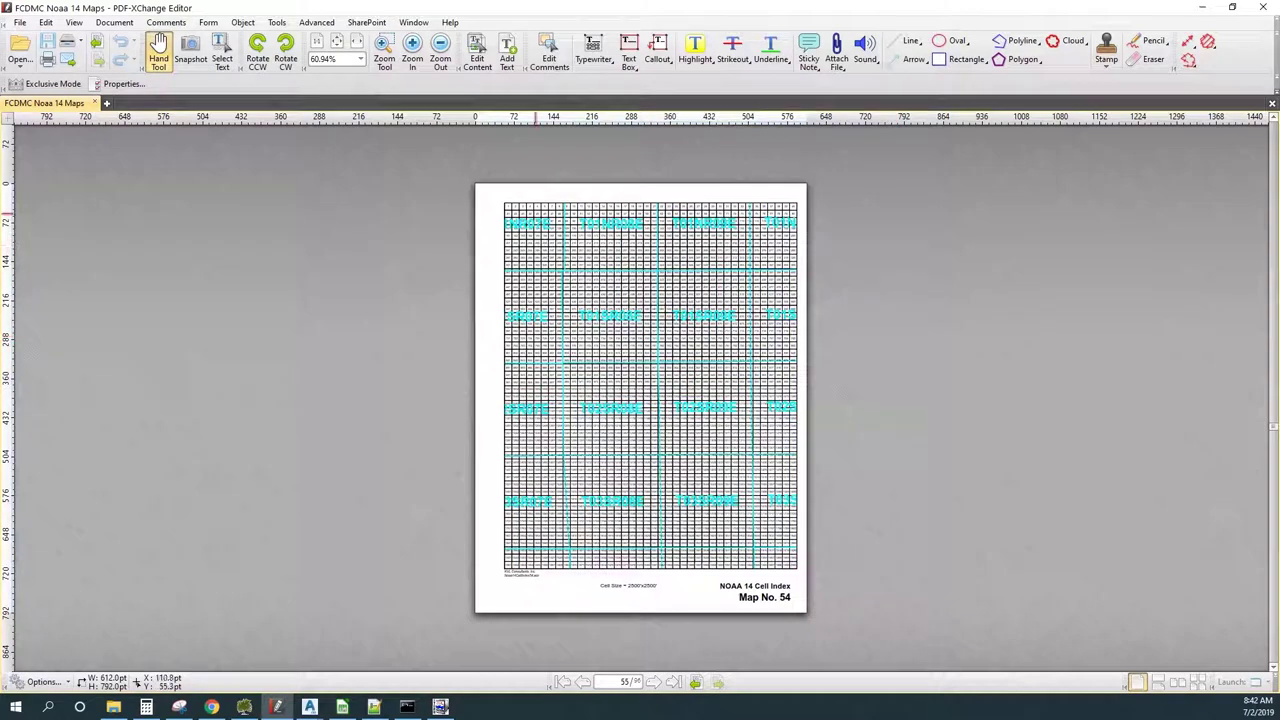
scroll(510, 205, "up", 2)
scroll(507, 200, "up", 3)
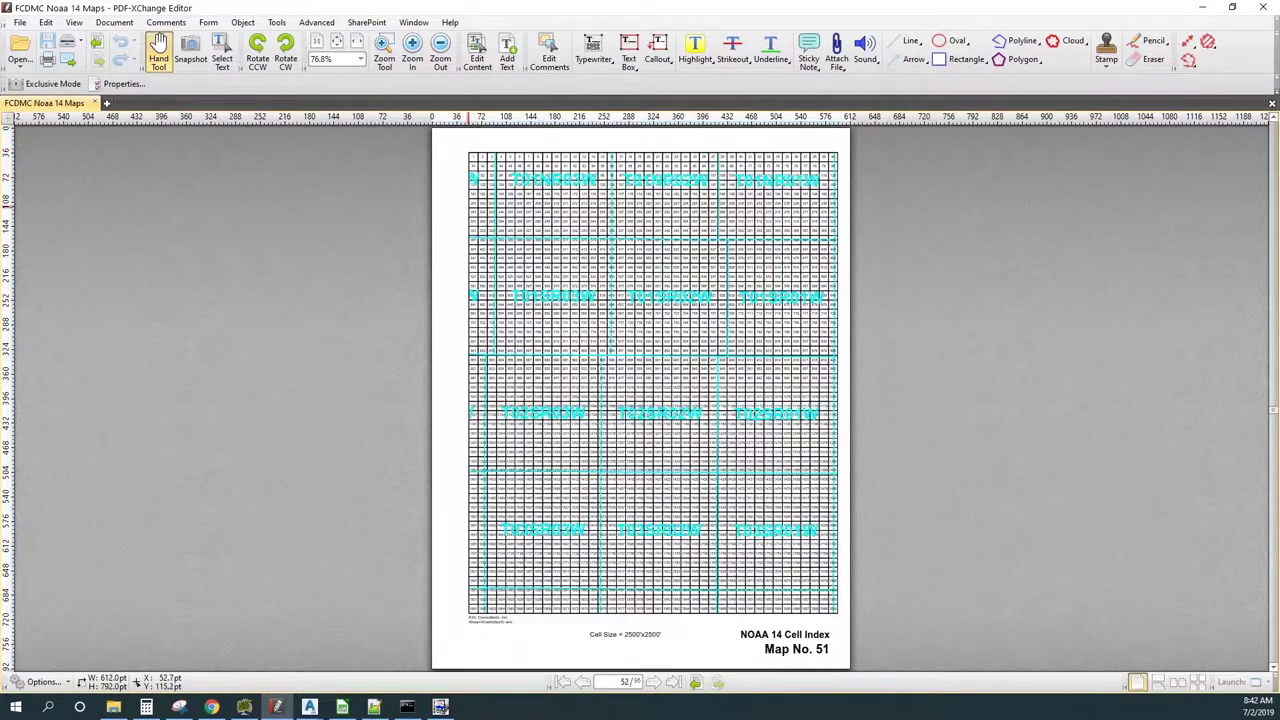
scroll(505, 180, "down", 1)
scroll(507, 180, "down", 2)
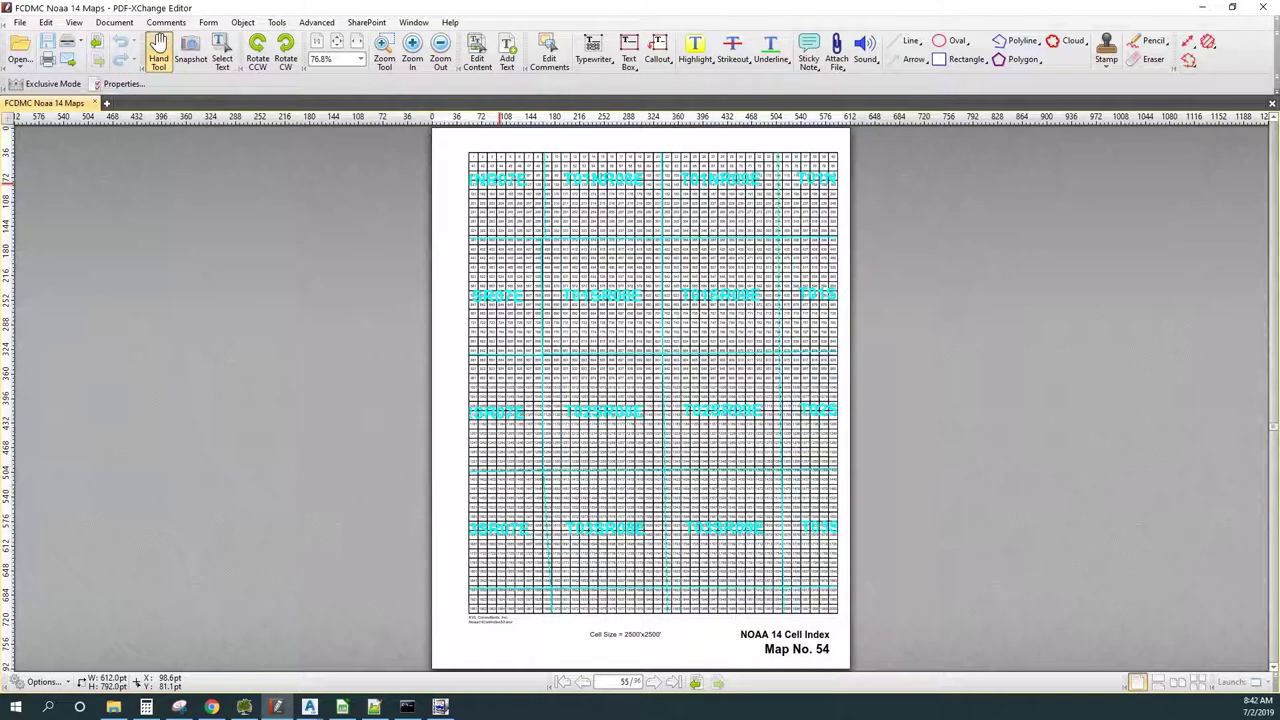
scroll(505, 172, "up", 3)
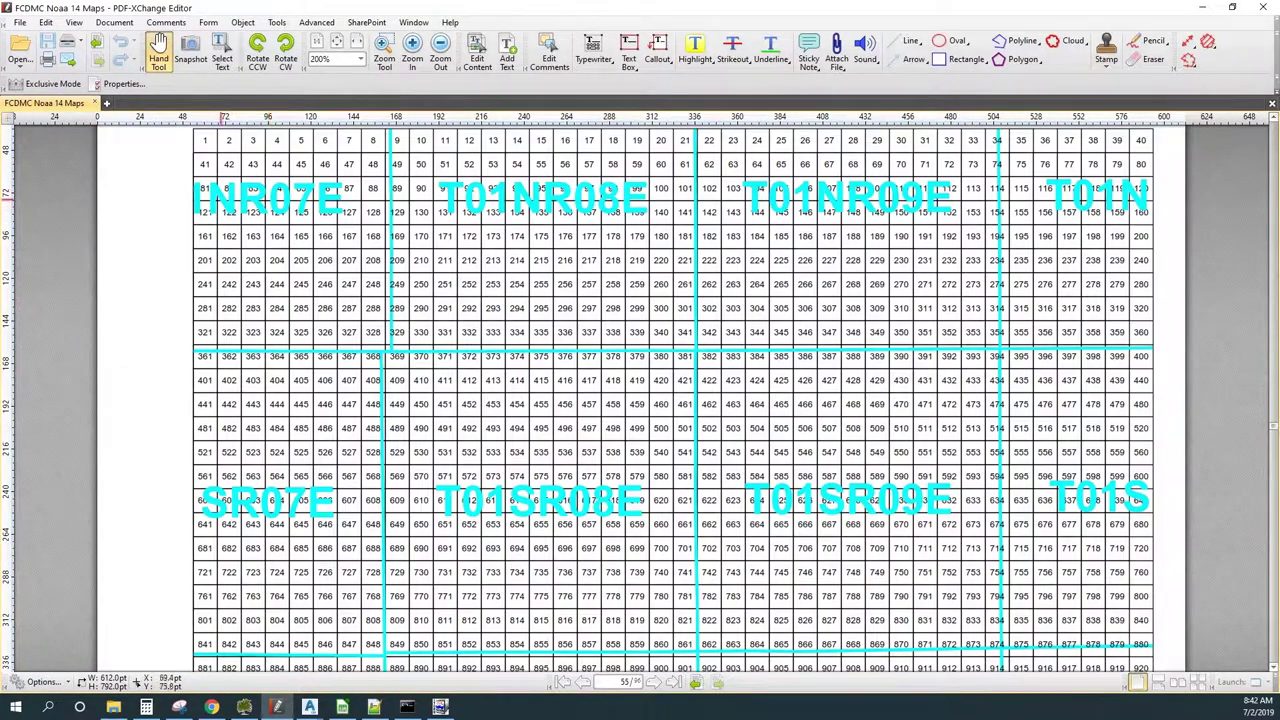
scroll(214, 188, "up", 1)
scroll(237, 200, "up", 1)
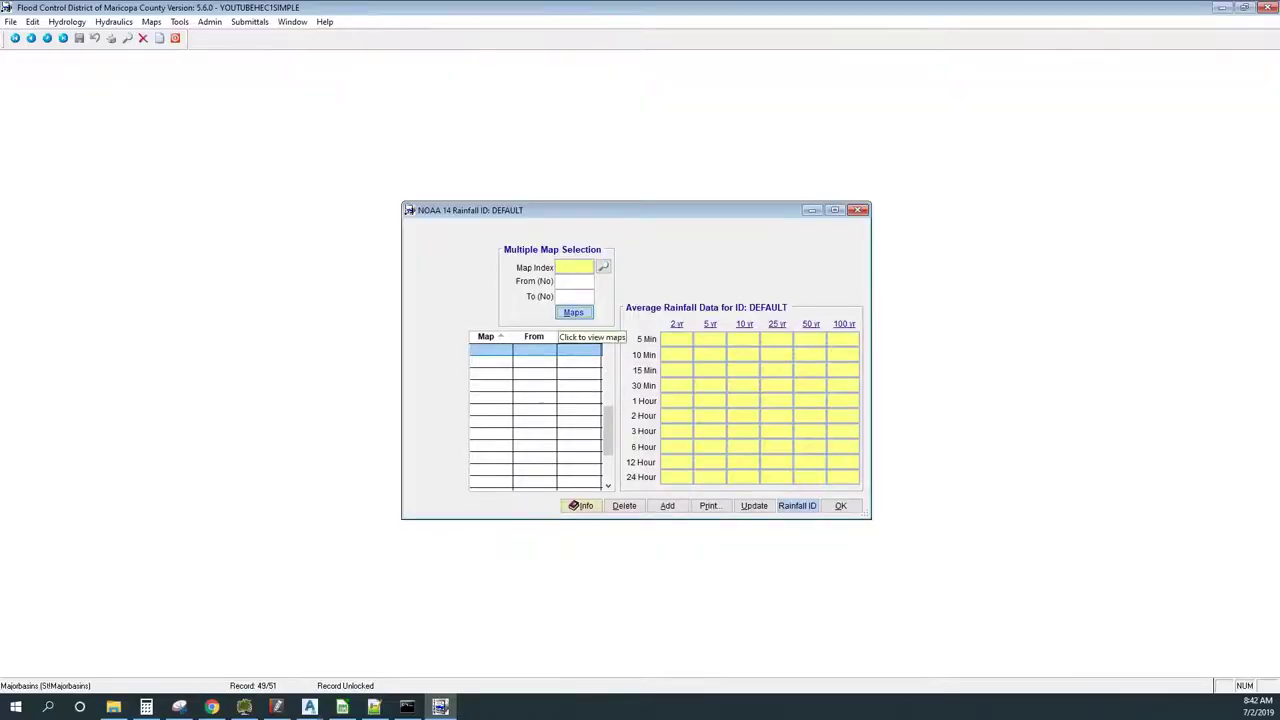
View the maps from the NOAA 14 rainfall form and review the full cell grid on Map No. 54
left_click(573, 312)
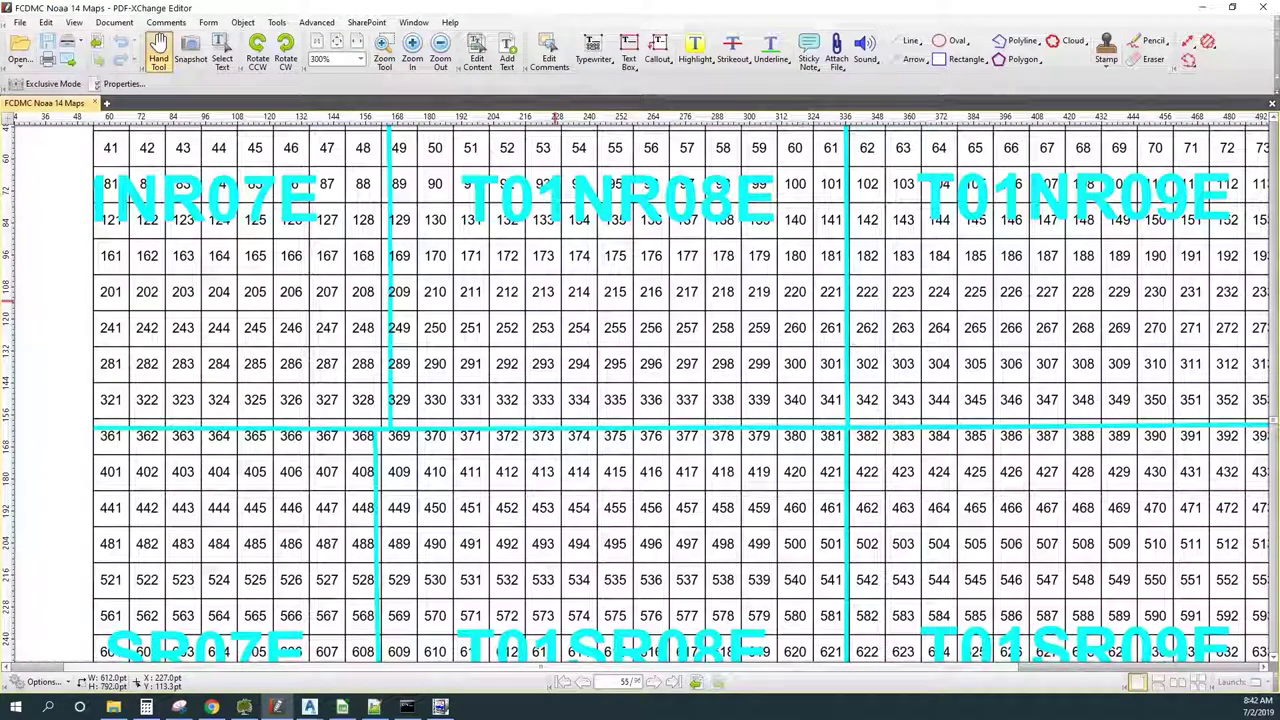
key("alt+Tab")
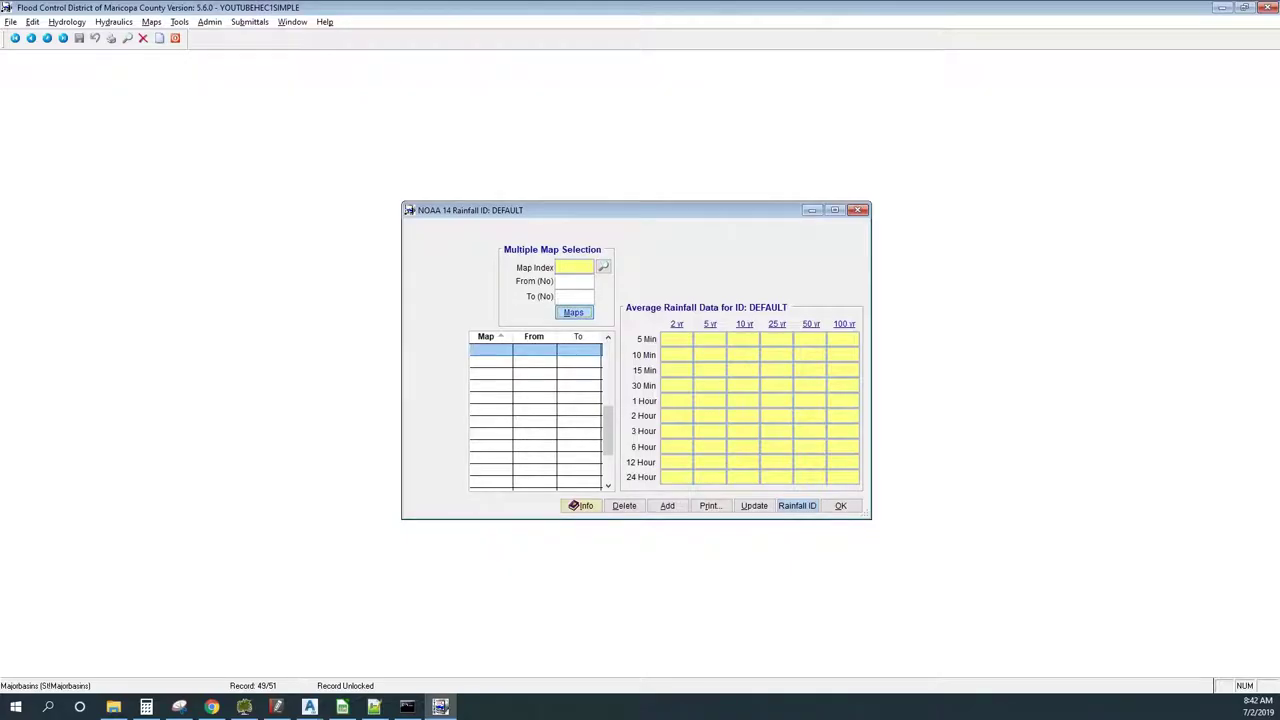
key("alt+Tab")
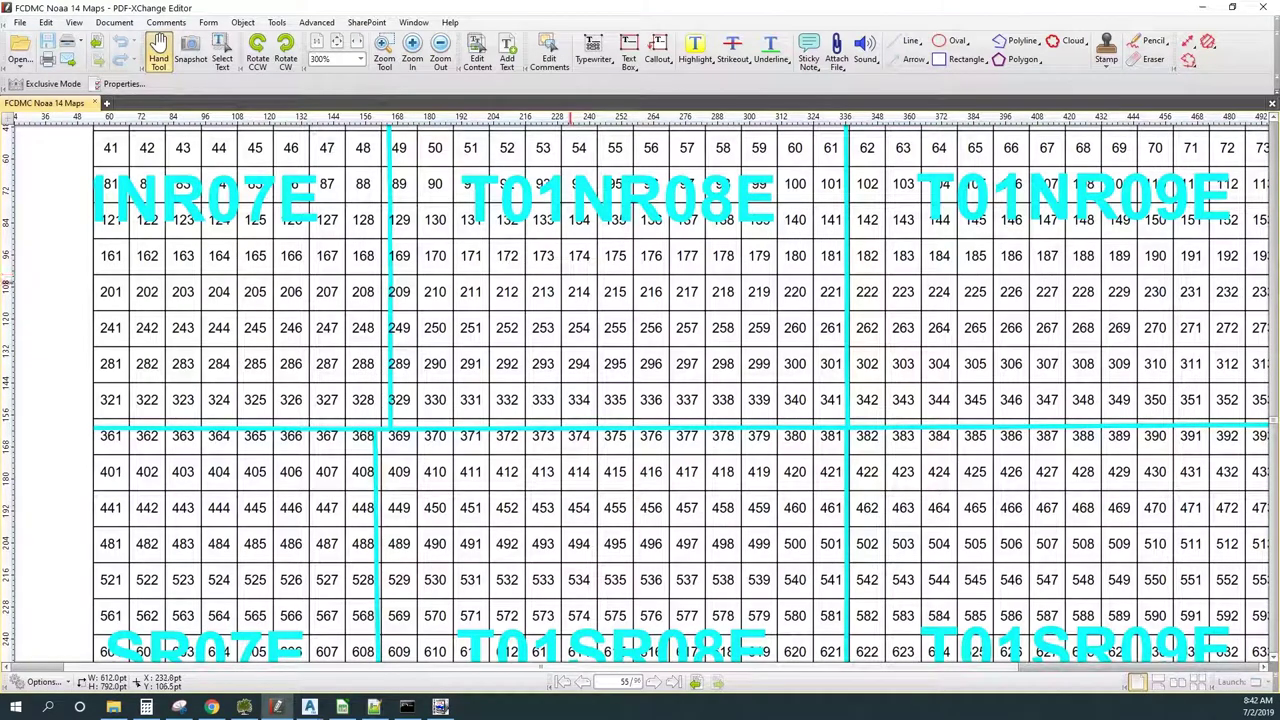
scroll(571, 280, "down", 2)
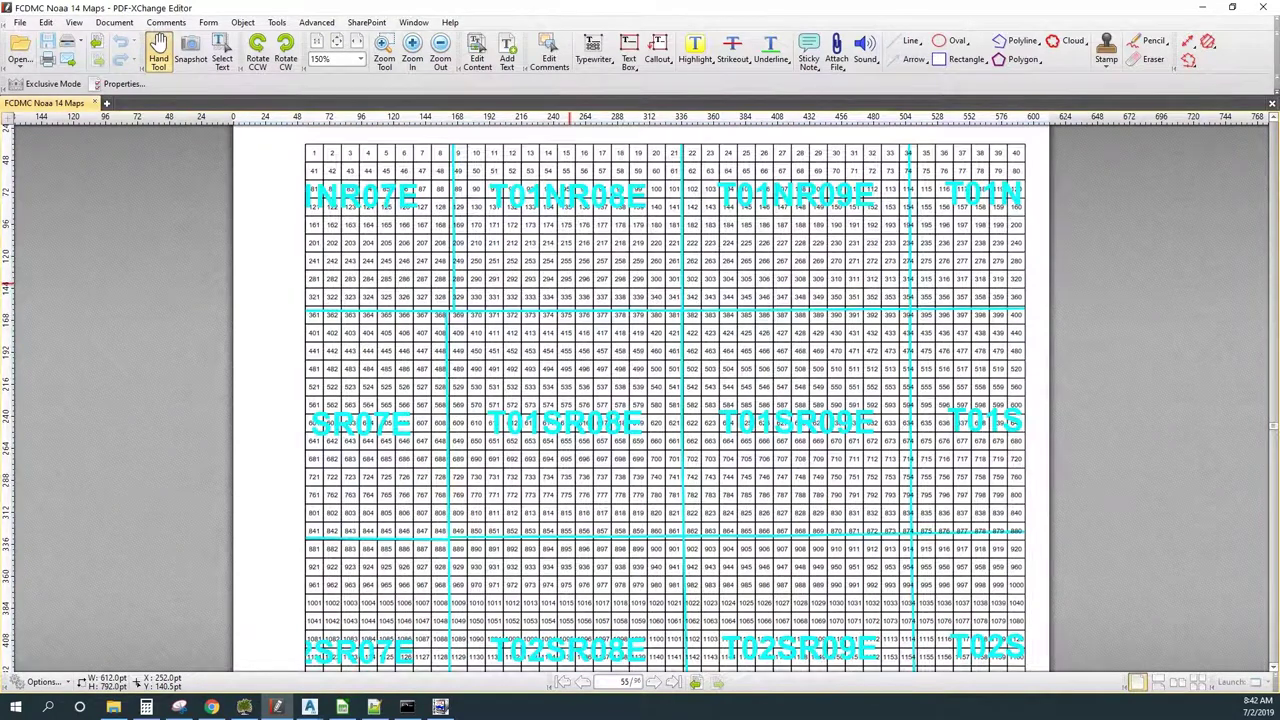
Review the cell grid on Map No. 54, switch back to DDMSW and set the NOAA 14 rainfall form's map index to 54
scroll(571, 288, "down", 10)
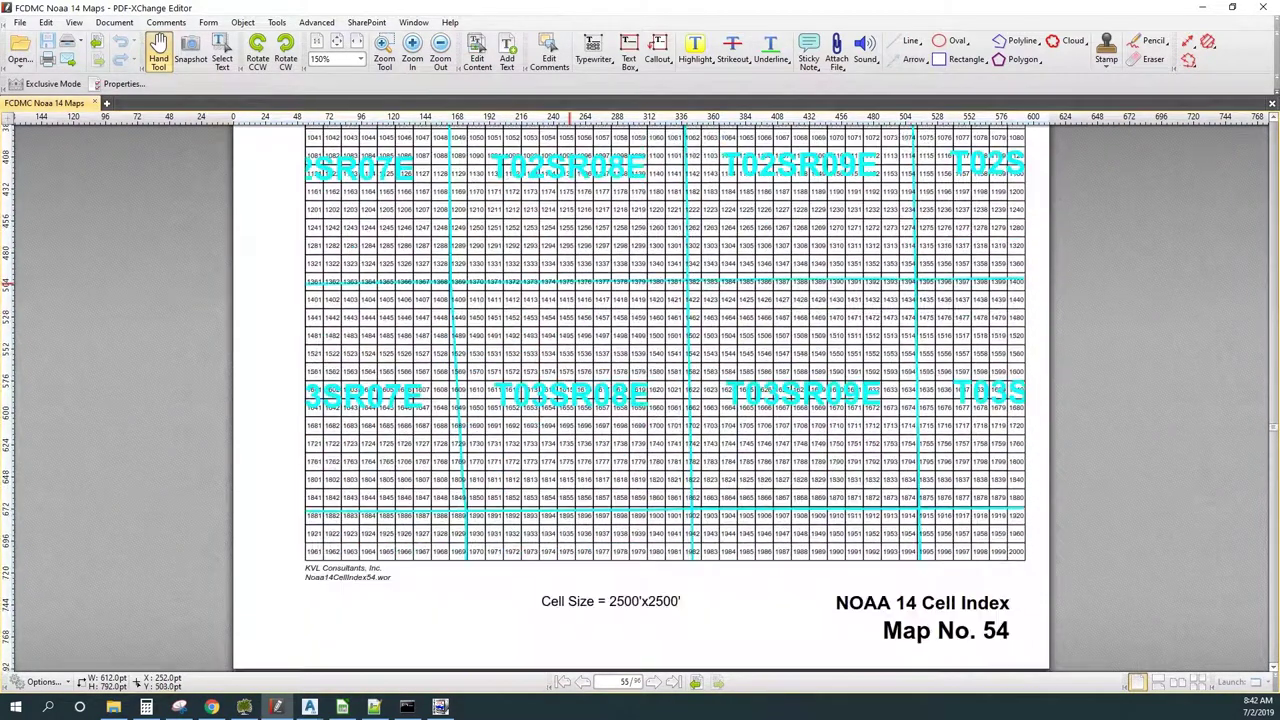
scroll(571, 285, "up", 10)
key("alt+Tab")
left_click(603, 267)
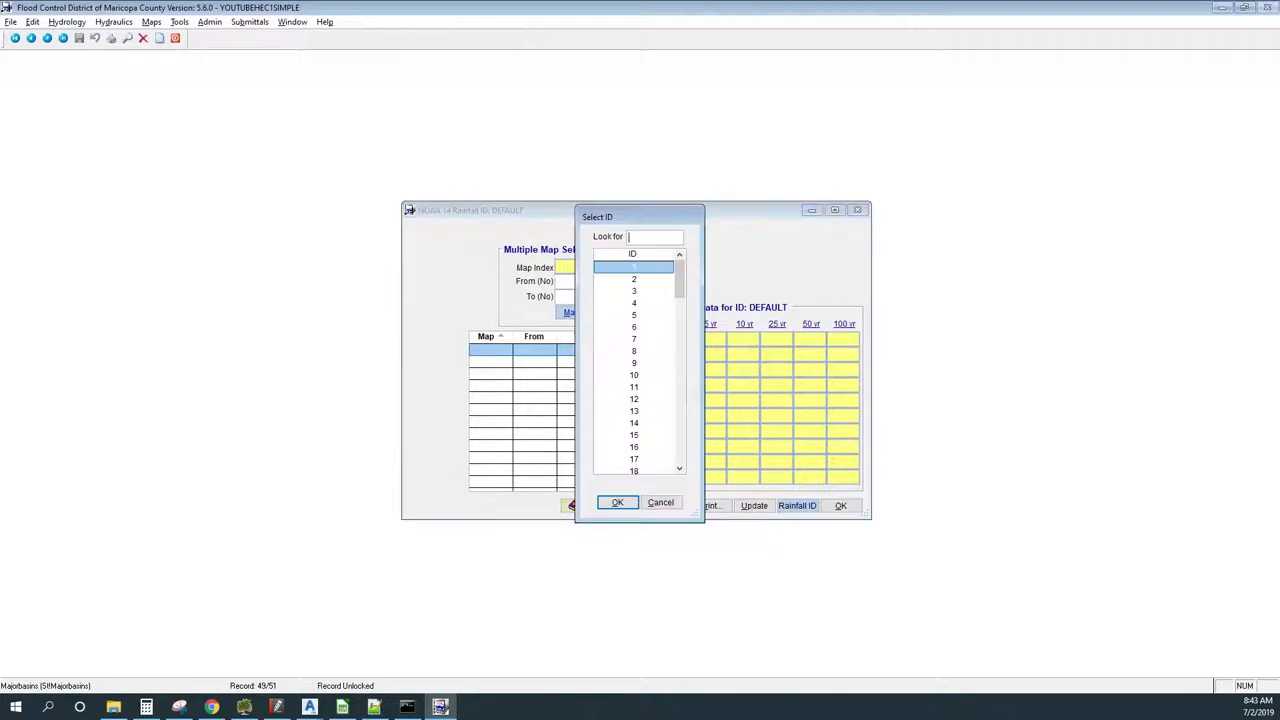
scroll(634, 367, "down", 17)
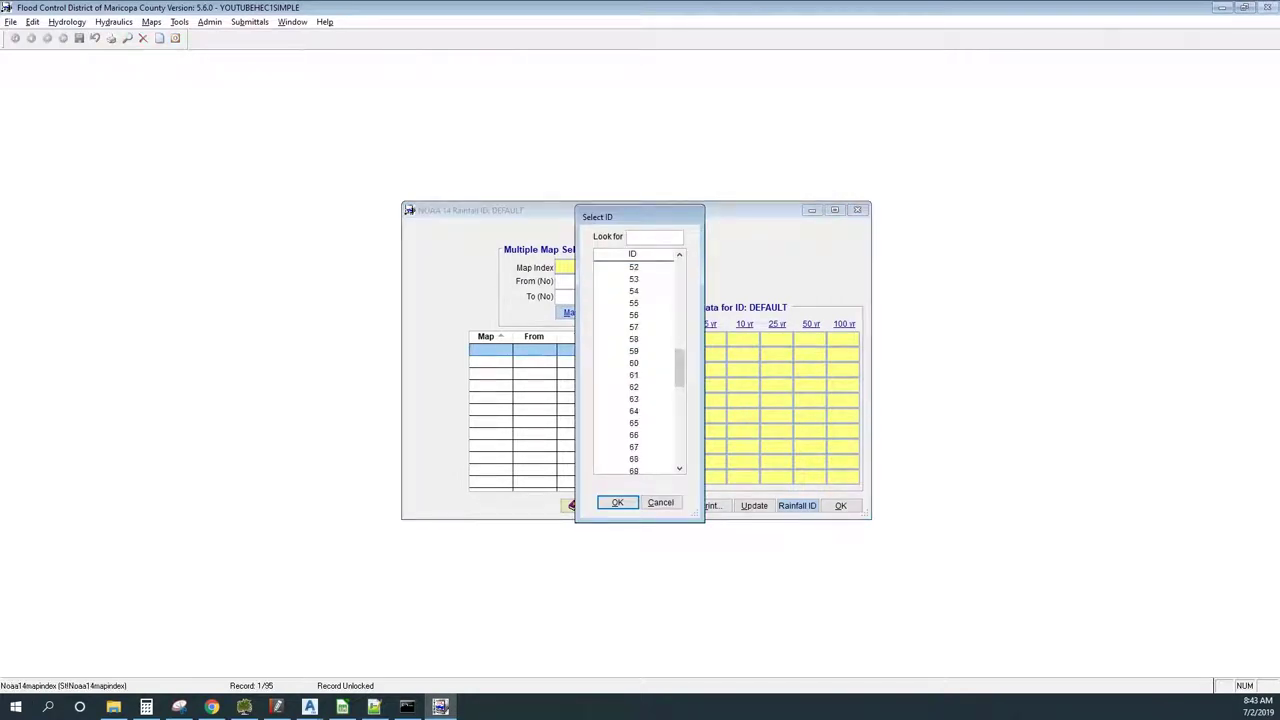
double_click(634, 291)
Set the first rainfall record's cell range from 45 to 47 and save it
left_click(574, 281)
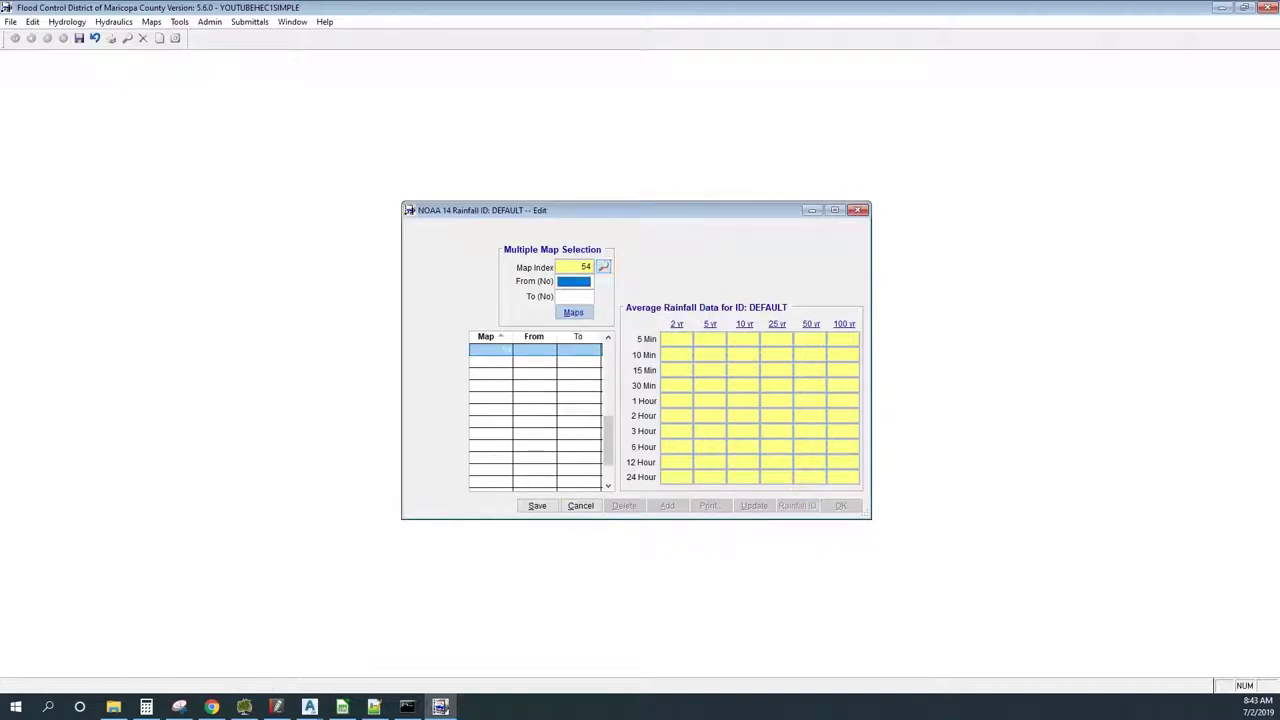
type("45")
key("Tab")
type("47")
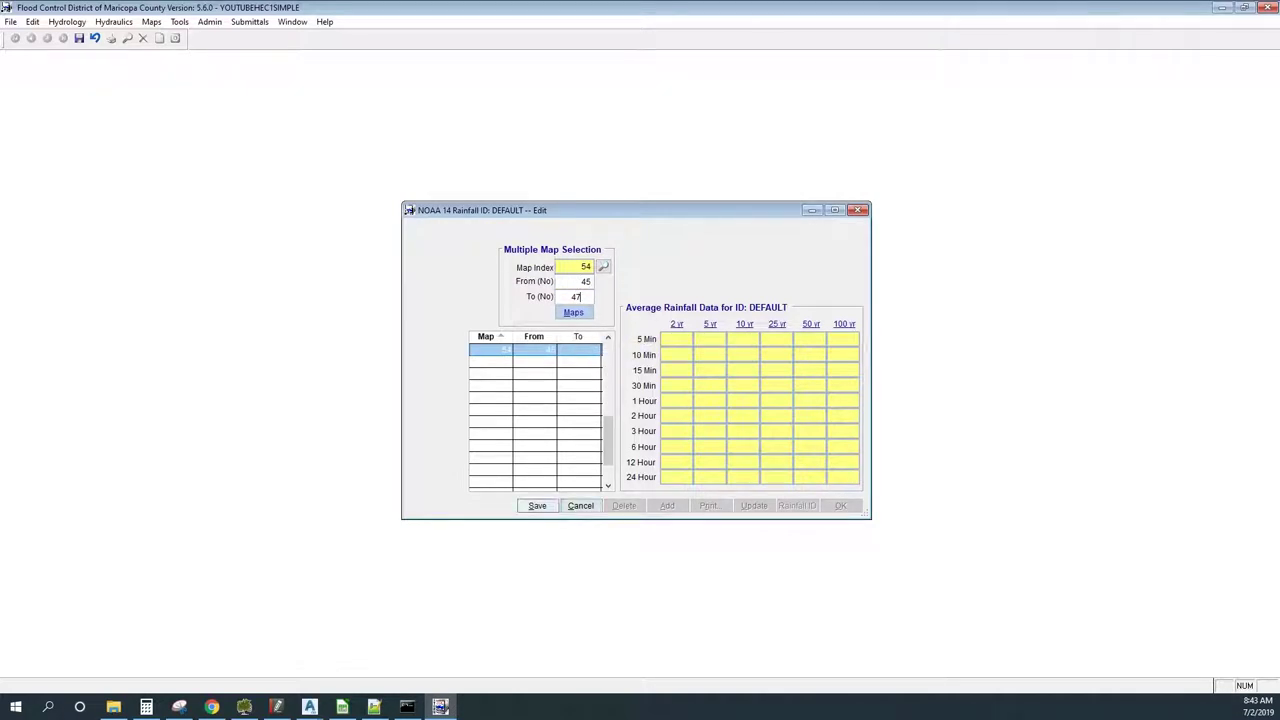
left_click(537, 505)
Add a second rainfall record on map 54 covering cells 85 to 87, checking the cell map, and save it
left_click(667, 505)
left_click(587, 281)
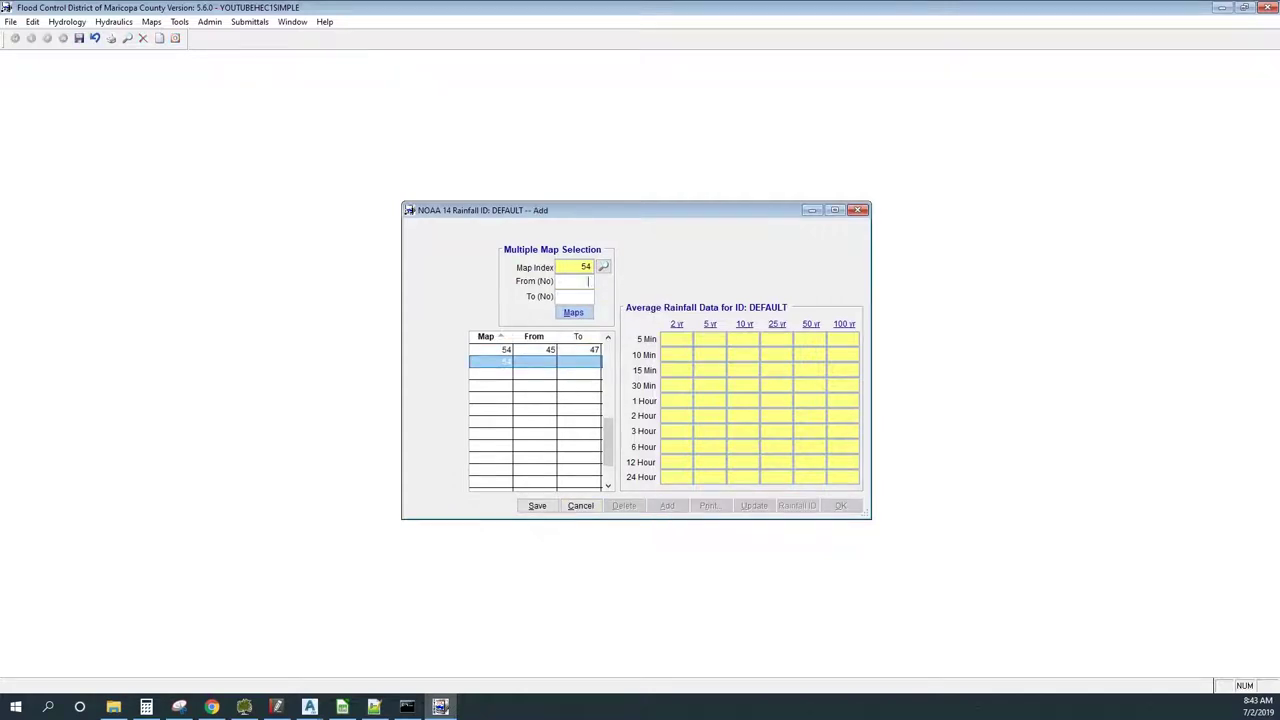
key("alt+Tab")
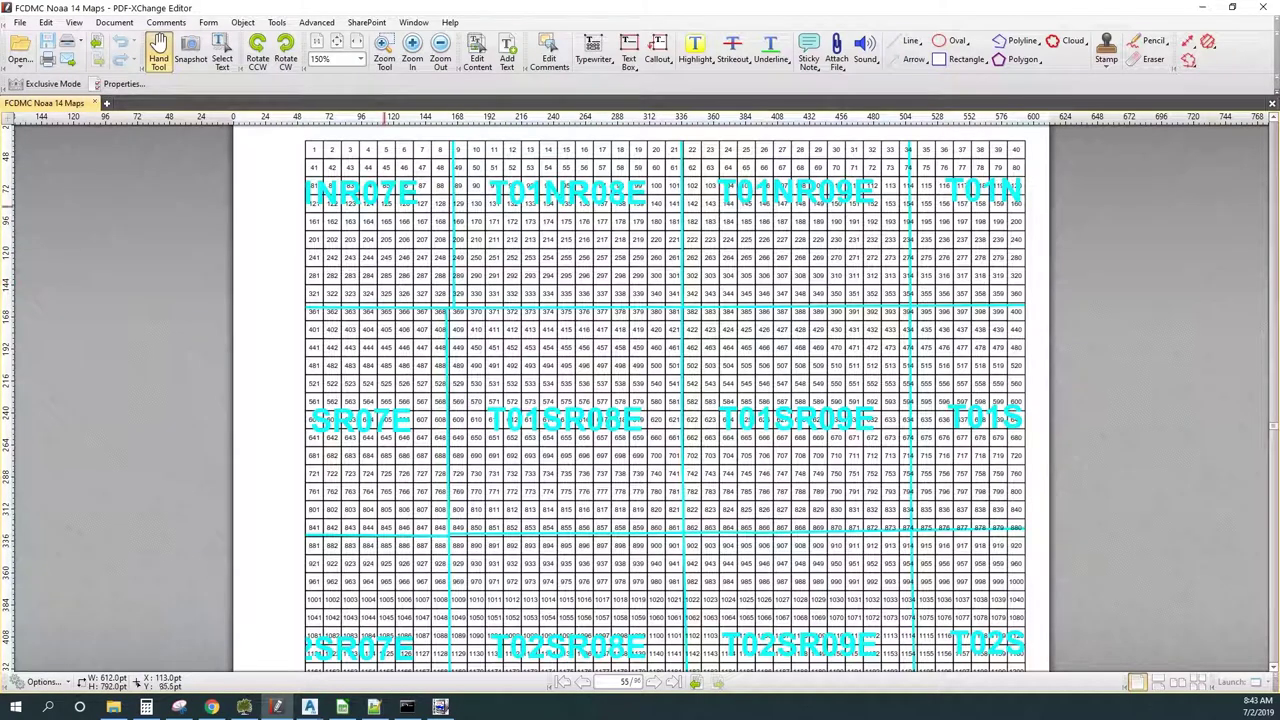
key("alt+Tab")
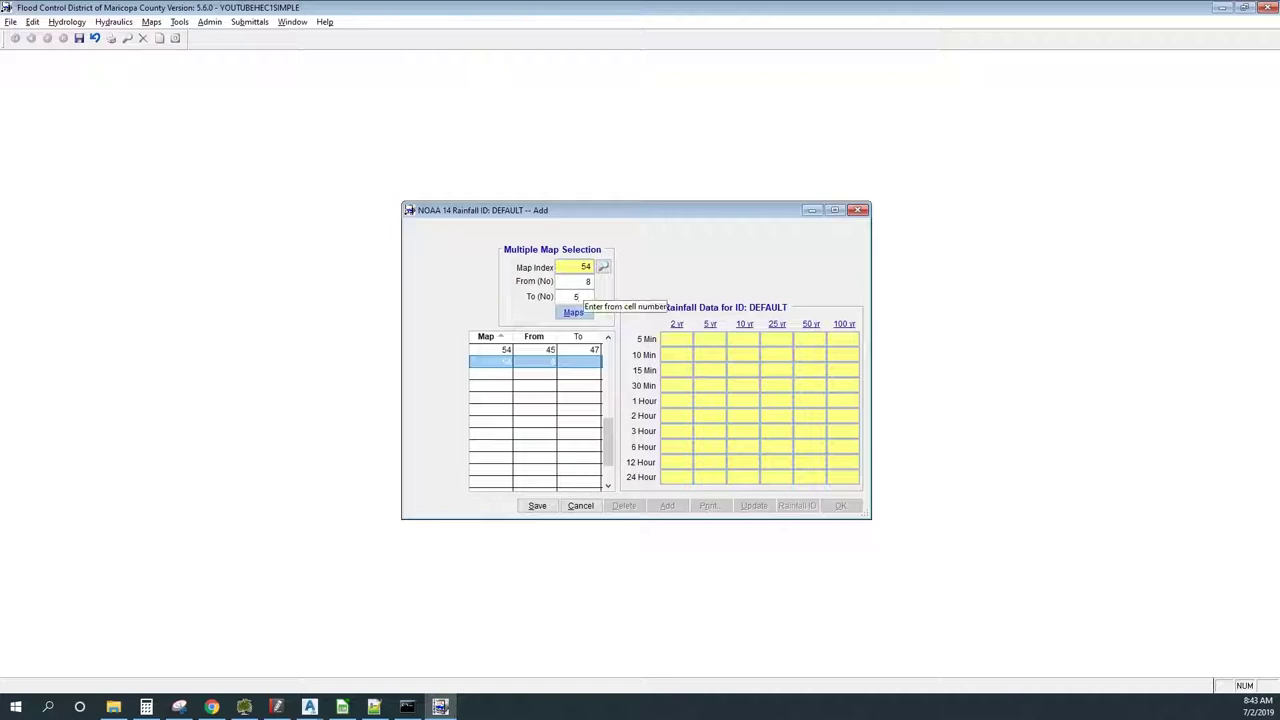
double_click(586, 282)
type("85")
key("Tab")
type("87")
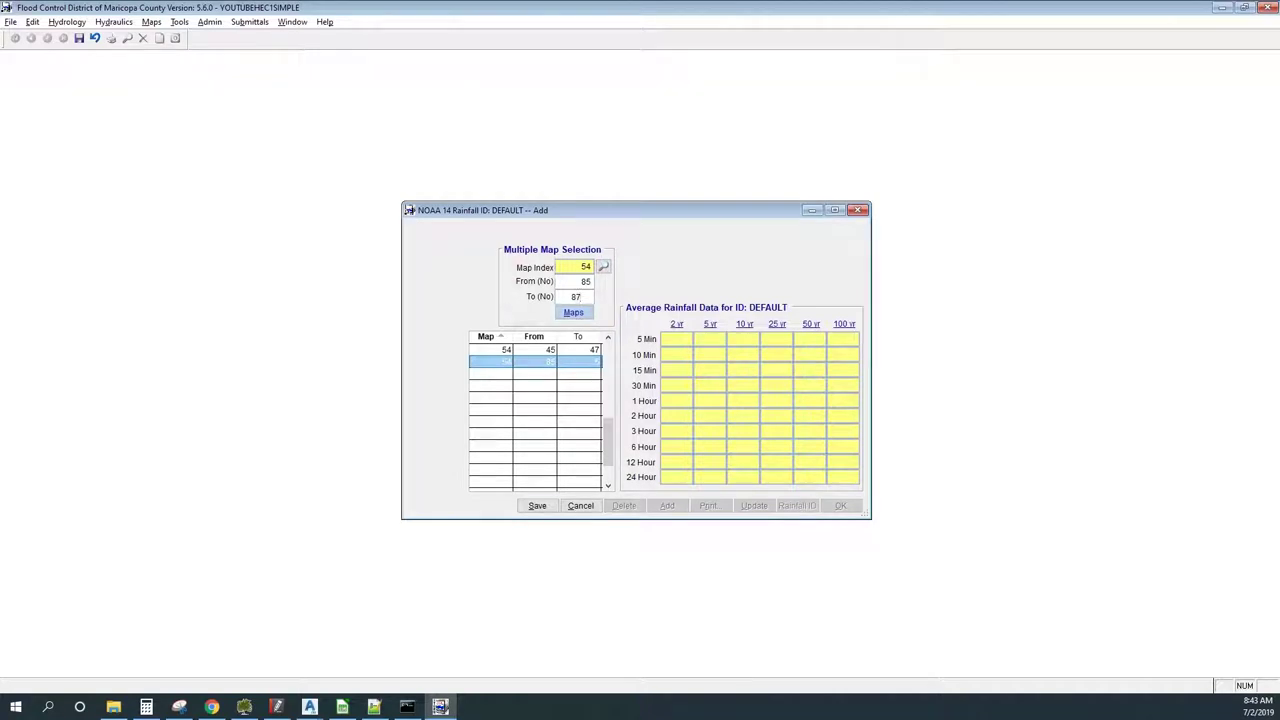
left_click(537, 505)
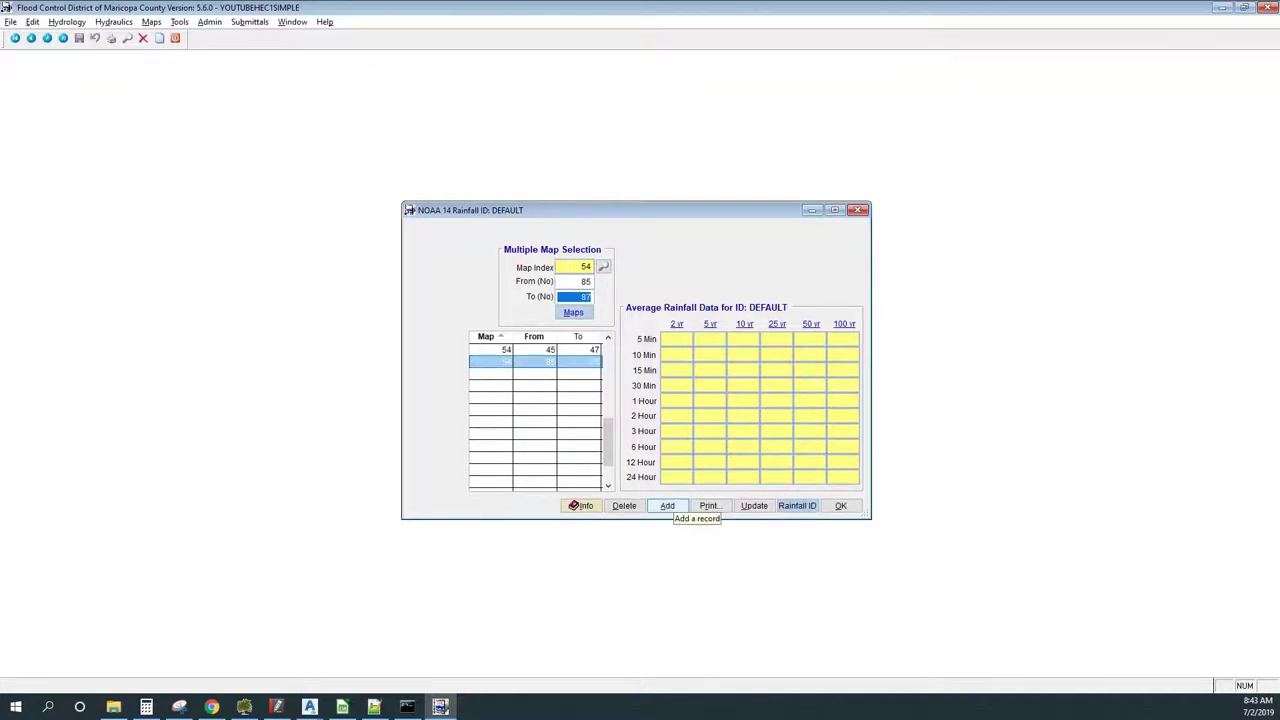
Add a third rainfall record on map 54 covering cells 125 to 127, checking the cell map, and save it
left_click(670, 505)
left_click(277, 707)
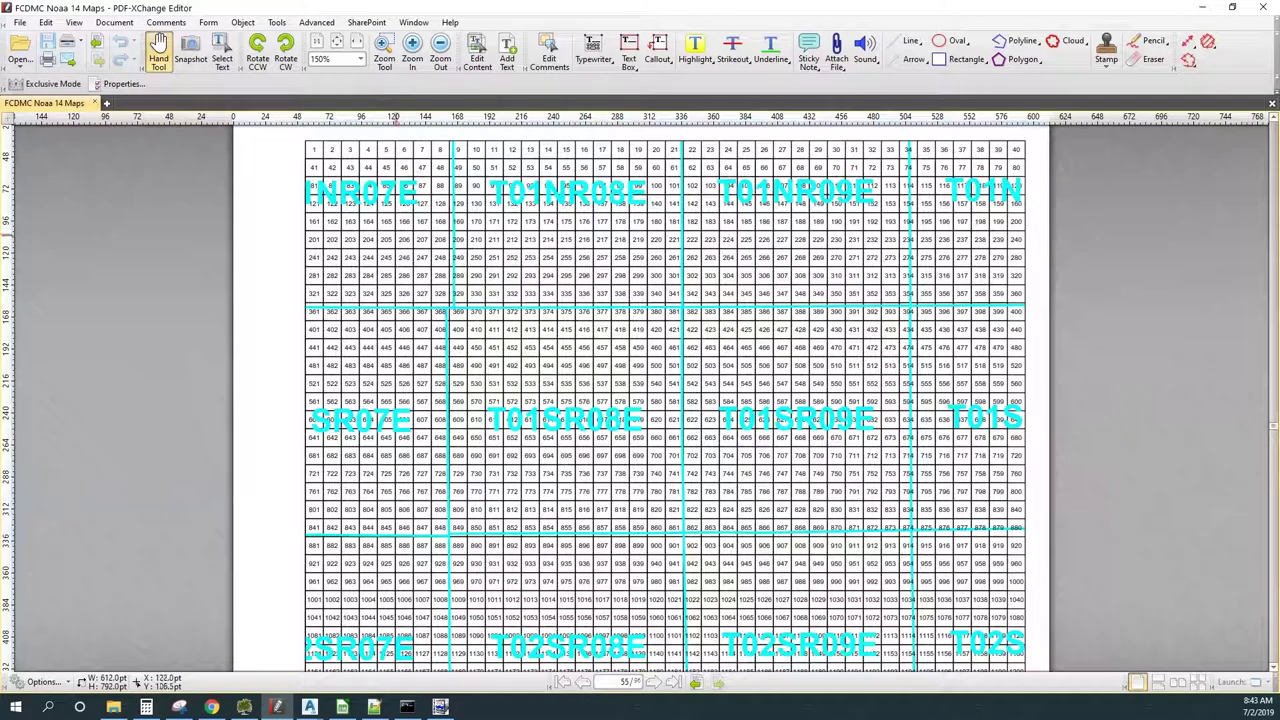
key("alt+Tab")
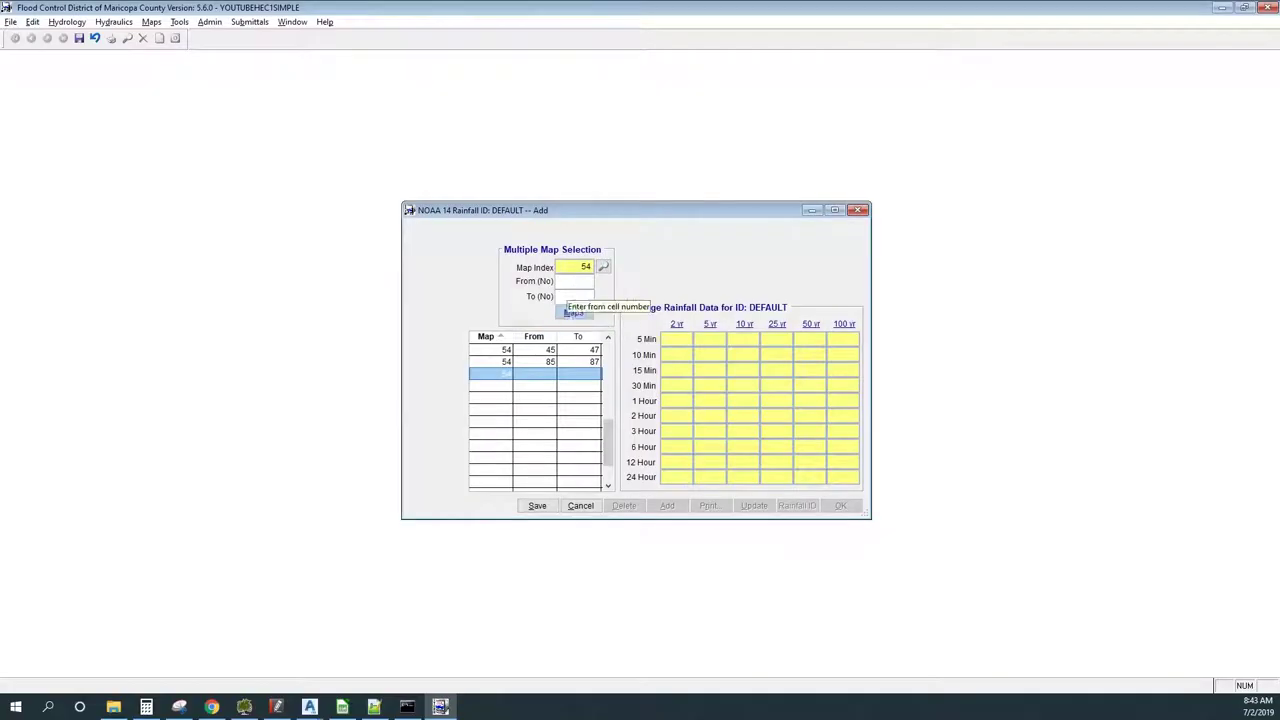
left_click(576, 281)
type("125")
key("Tab")
type("127")
key("Return")
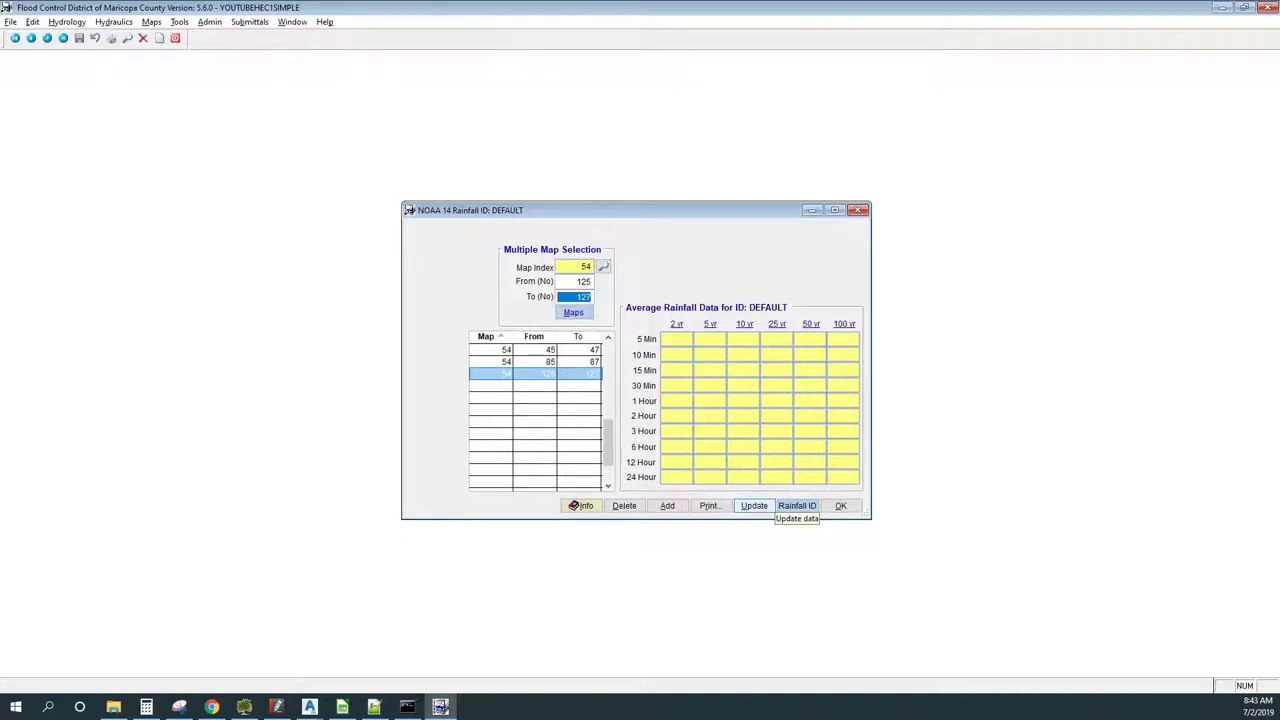
Update the average rainfall data from the entered cell ranges and close the NOAA 14 rainfall form
left_click(754, 505)
key("Return")
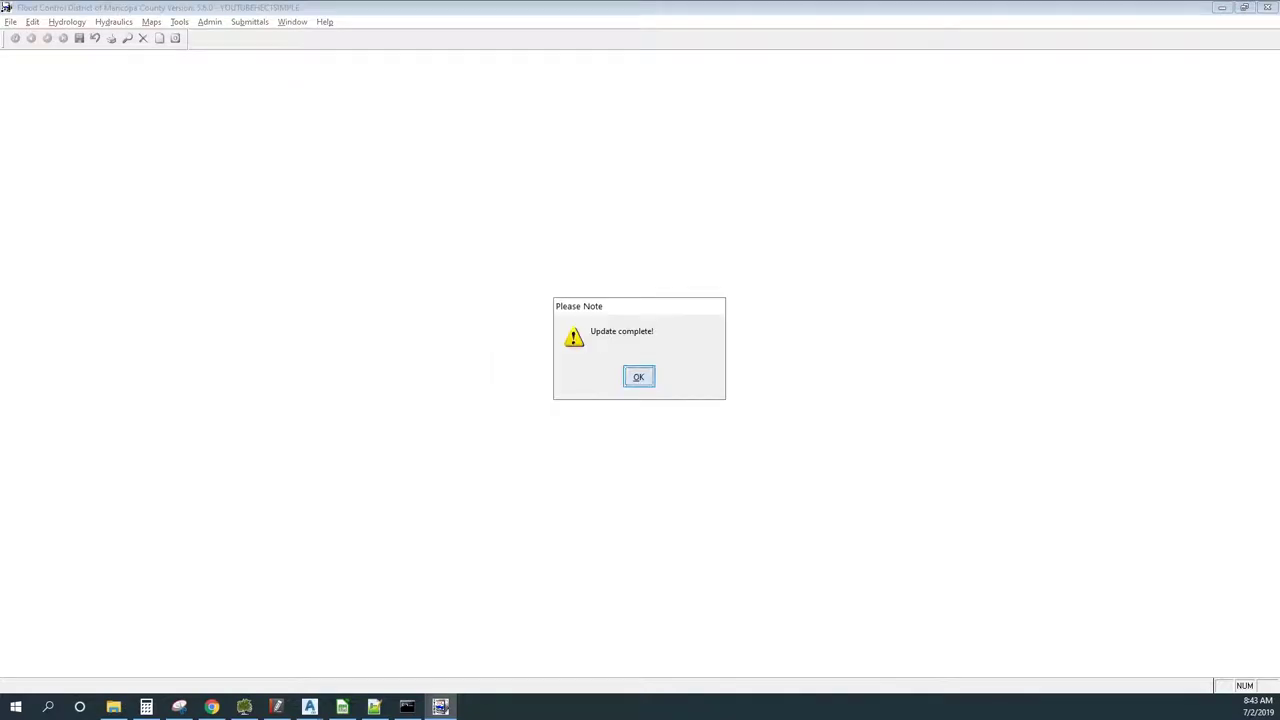
key("Return")
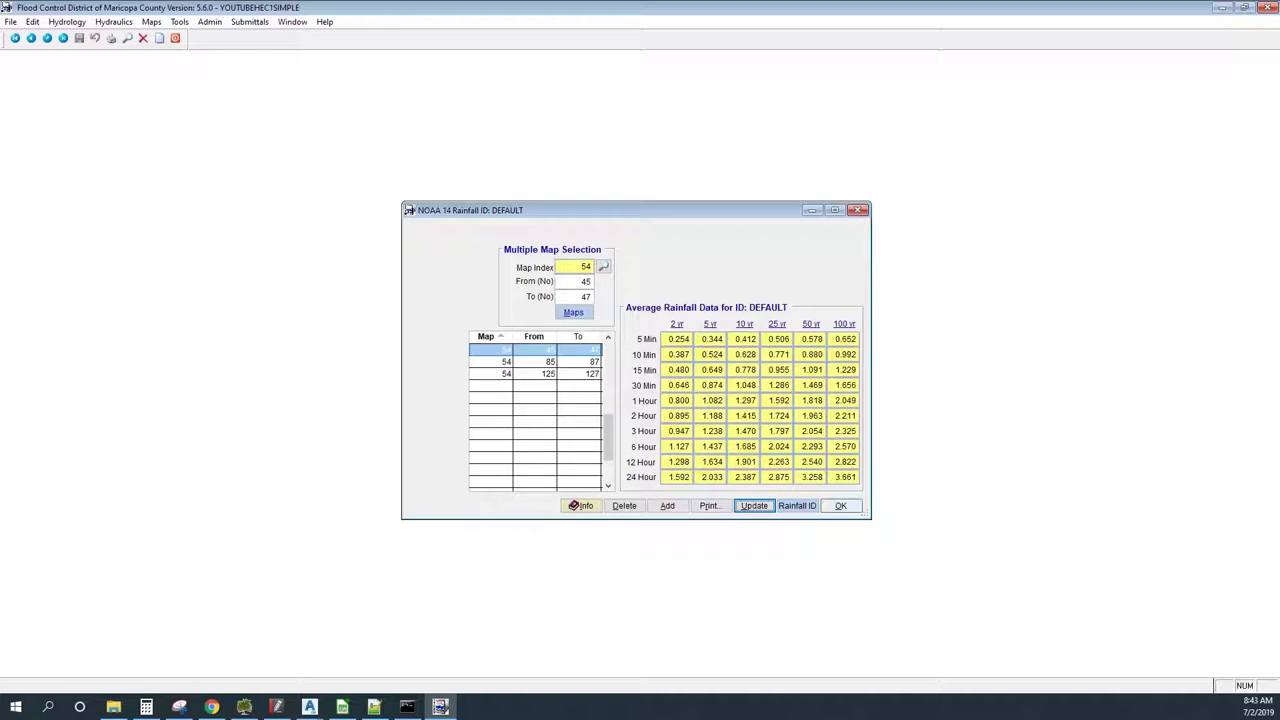
left_click(840, 506)
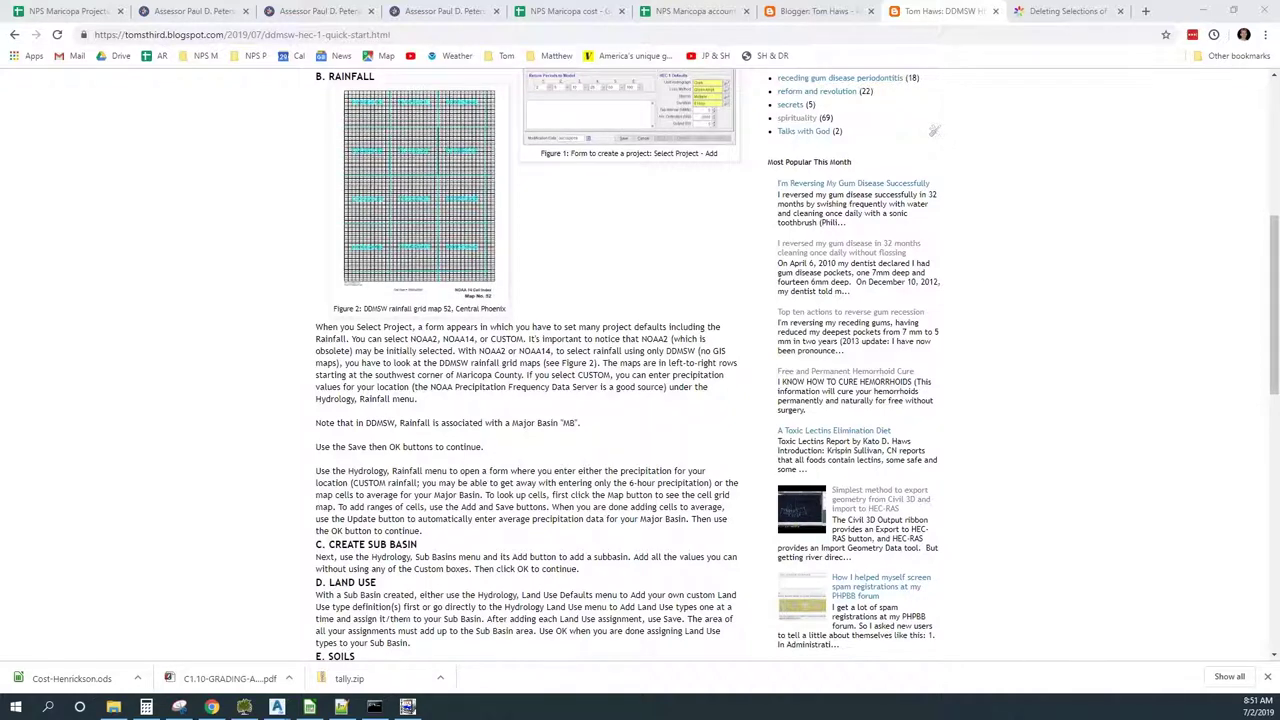
Add a subbasin named 1 under major basin 01 in the DDMSW Sub Basins form
scroll(934, 130, "down", 1)
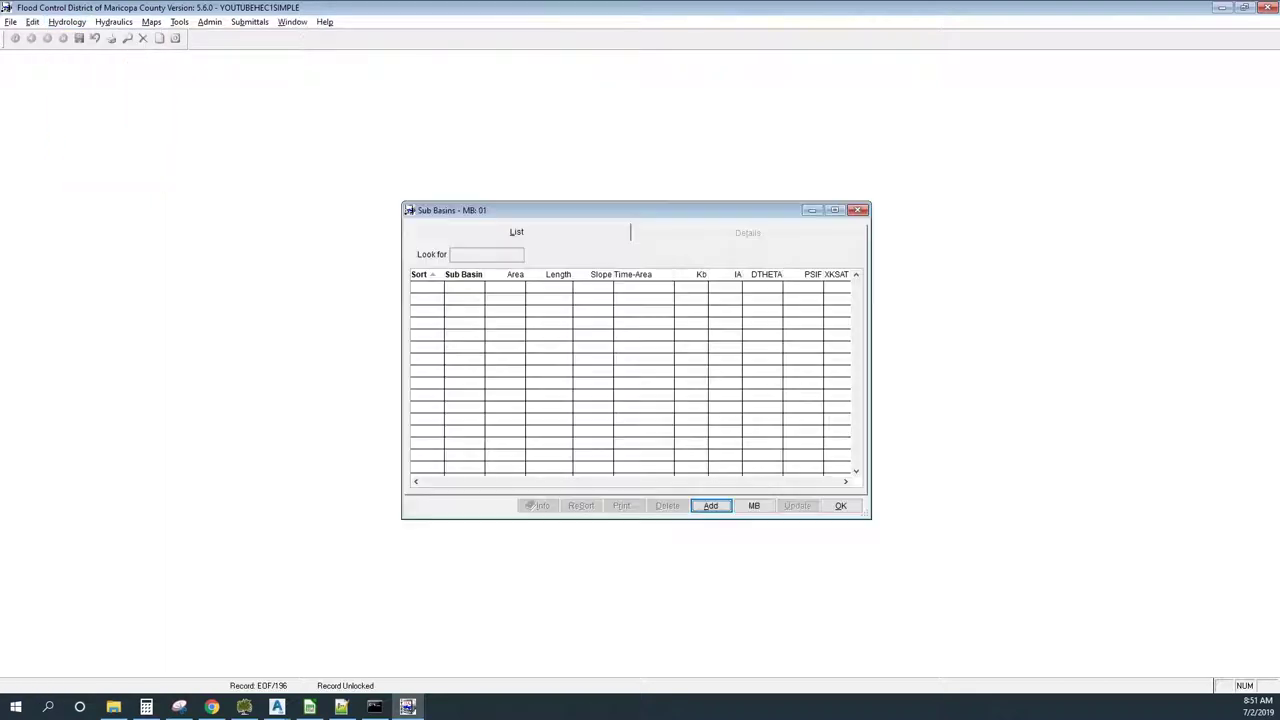
key("Tab")
key("Return")
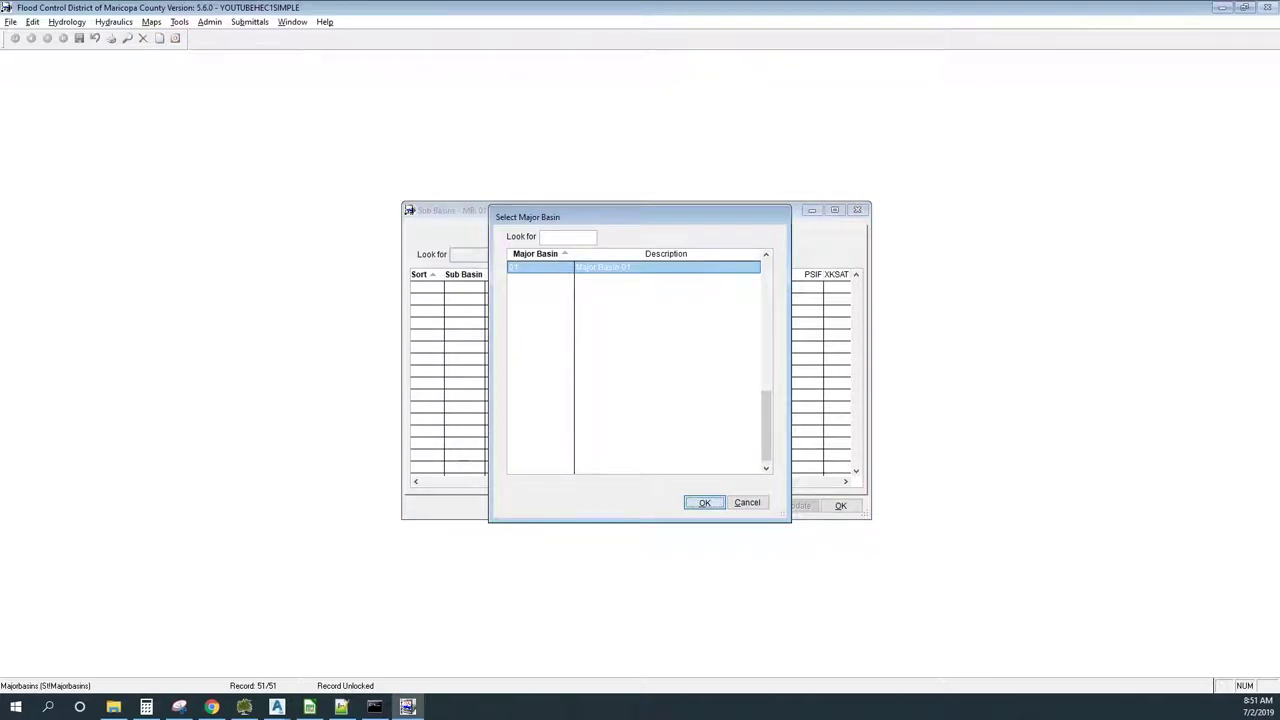
key("Return")
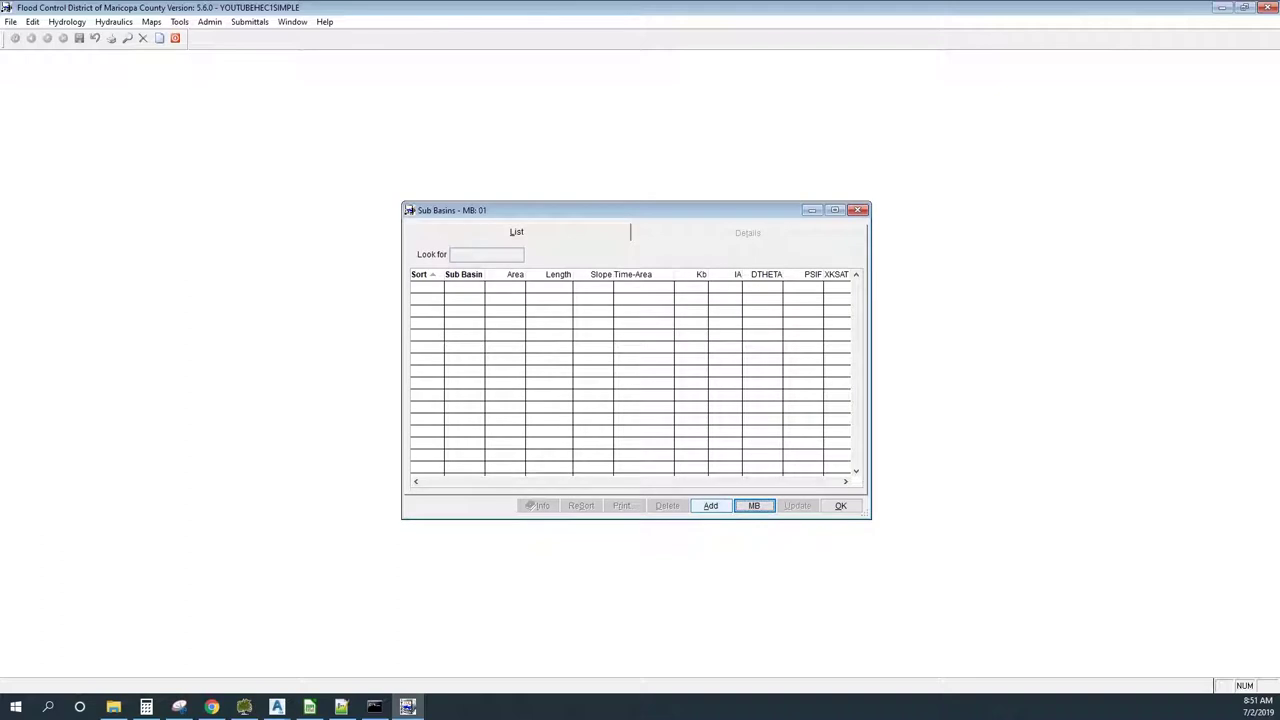
left_click(710, 505)
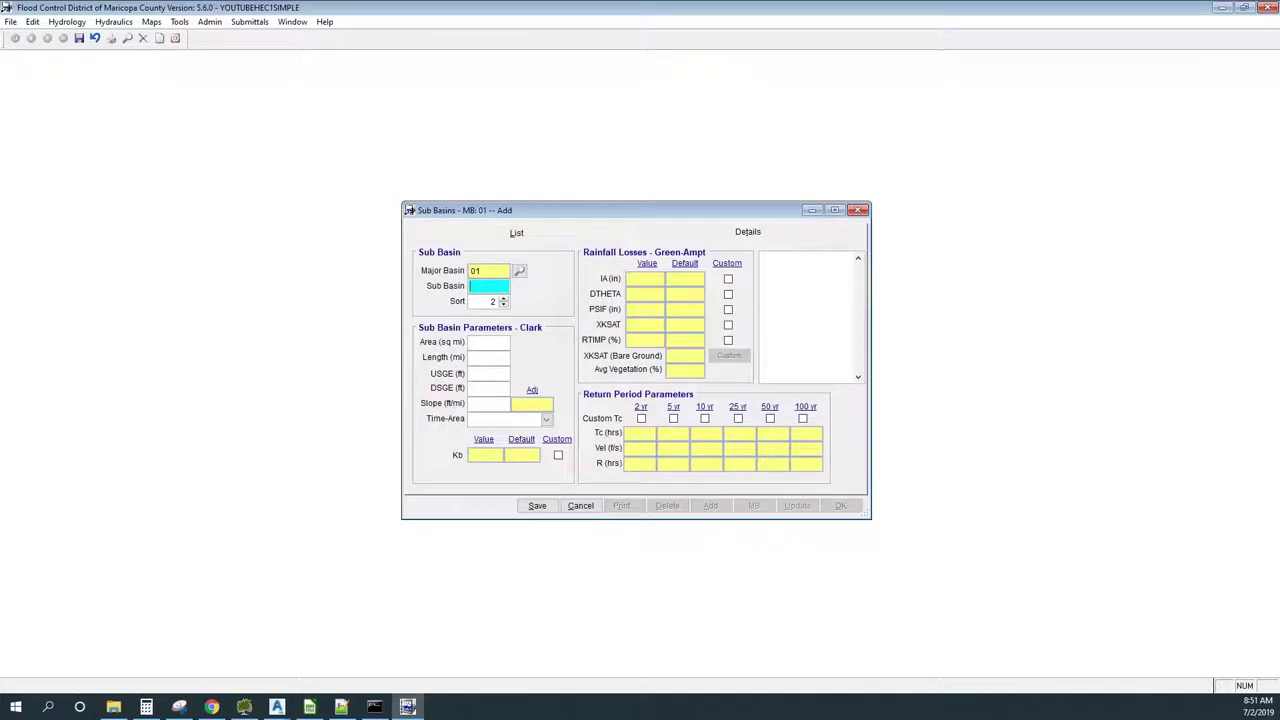
type("1")
key("Tab")
Set the subbasin's area to 1 sq mi, length to 1.5 mi, USGE to 1100 ft and DSGE to 1000 ft
type("1.")
key("Tab")
type("1.5")
key("Tab")
type("1100")
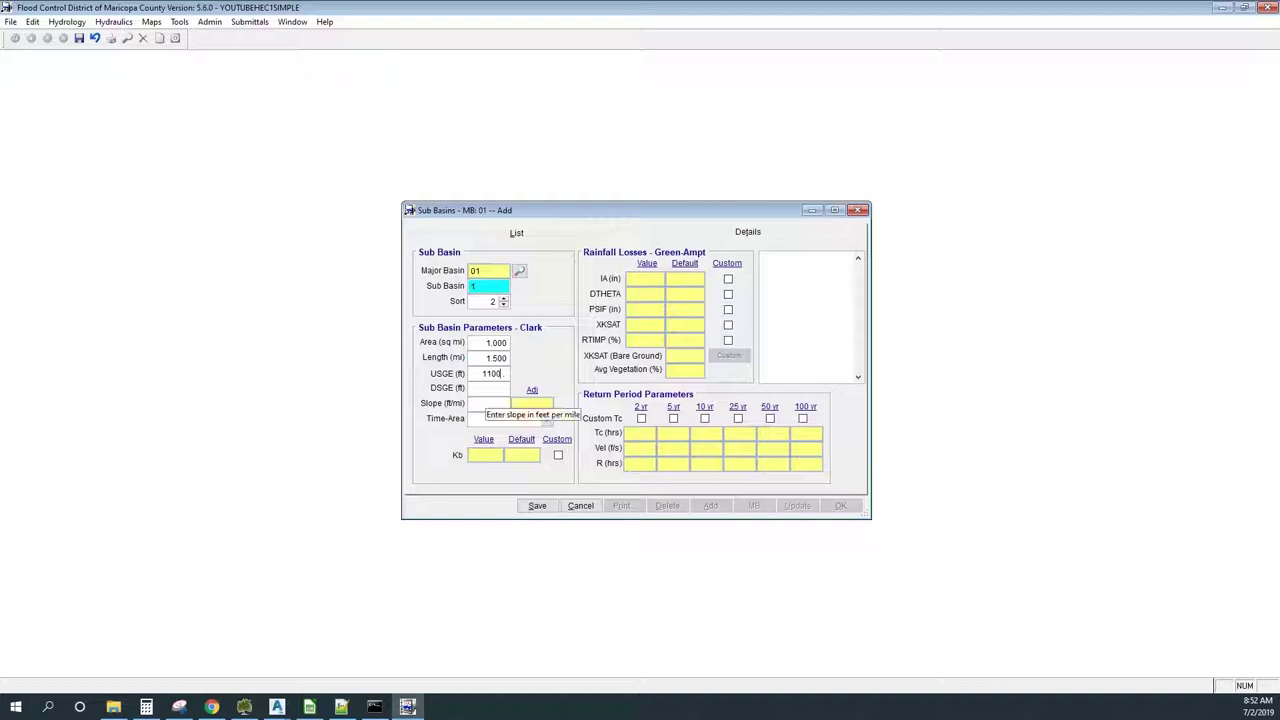
key("Tab")
type("1000")
key("Tab")
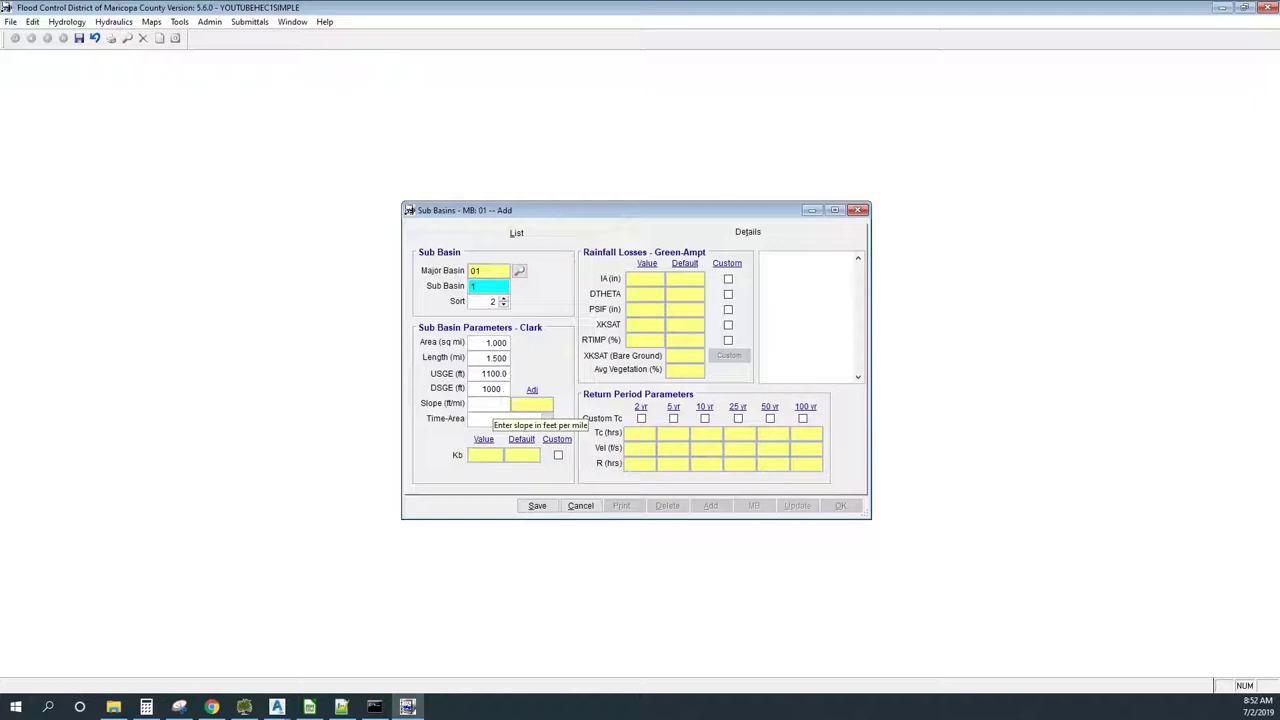
Leave the slope blank, set the subbasin's time-area relation to NATURAL and save the subbasin
left_click(492, 404)
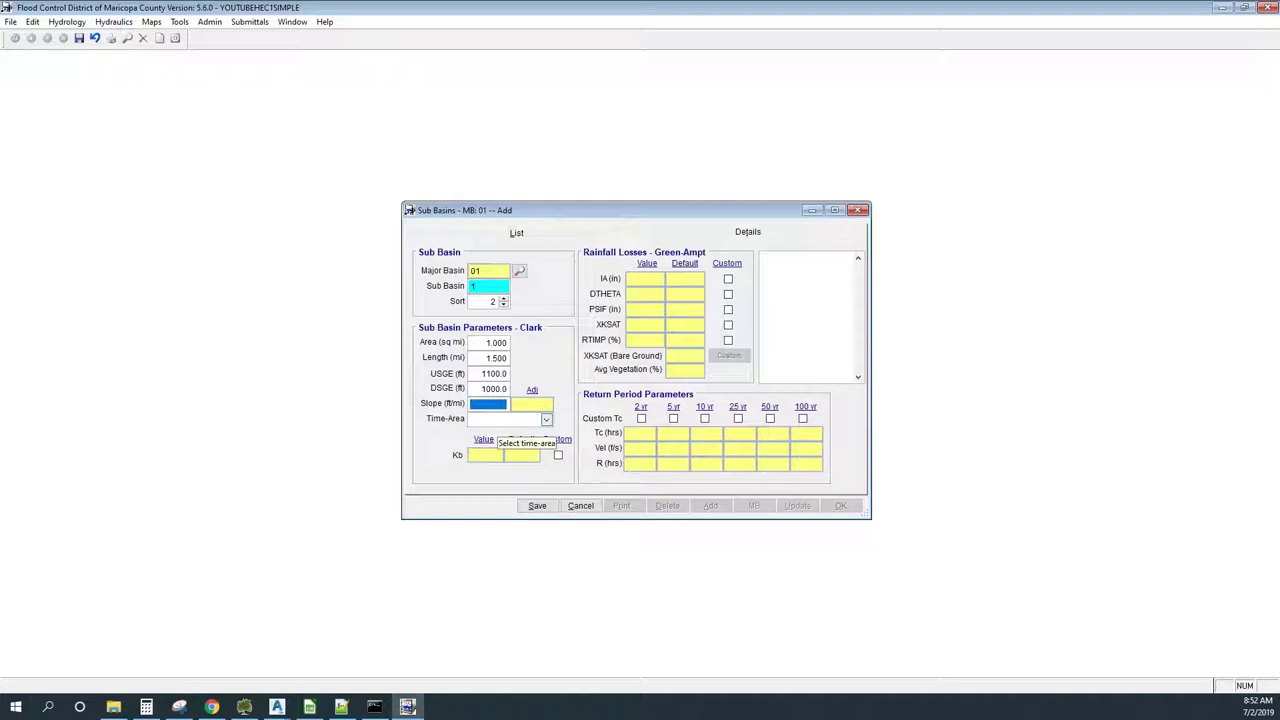
left_click(498, 419)
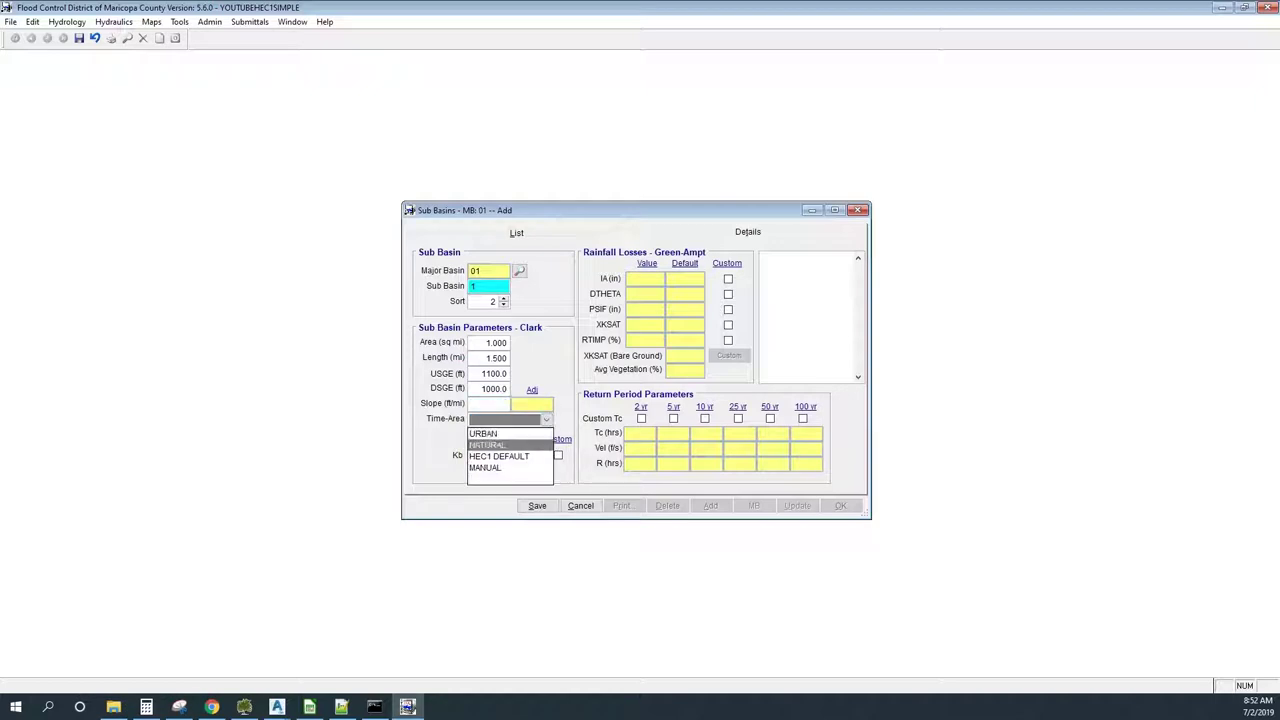
key("Return")
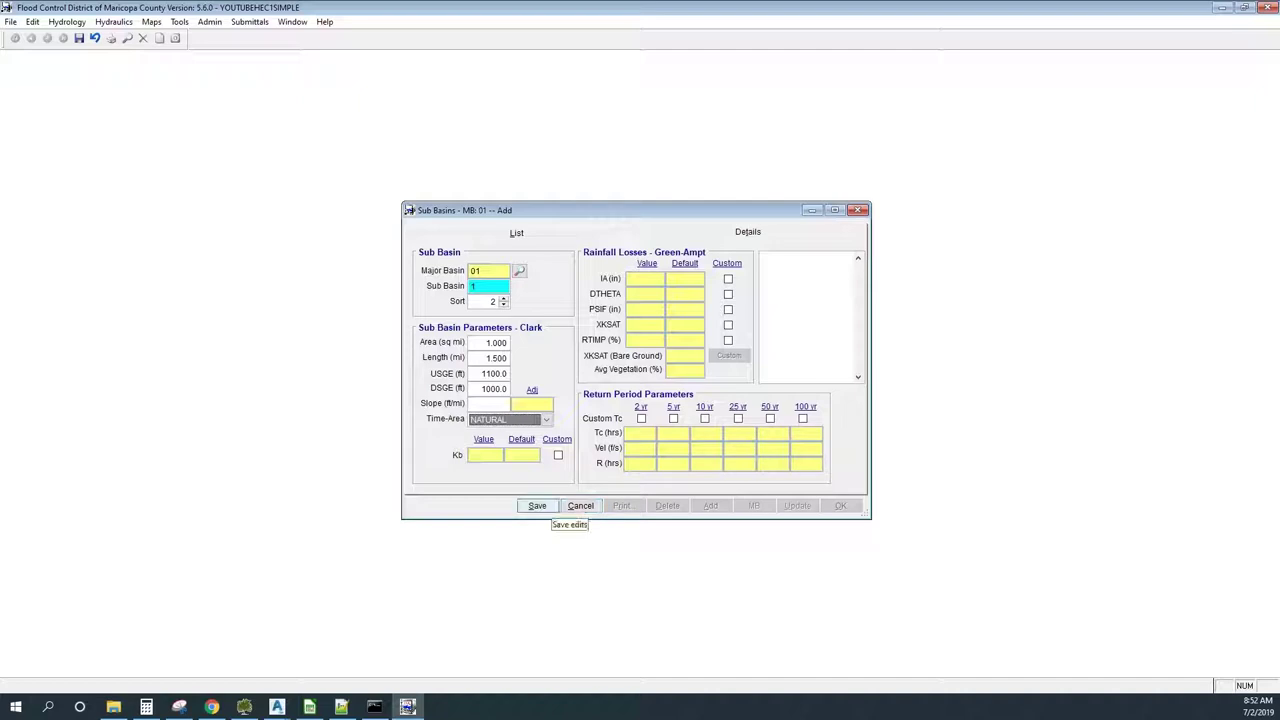
left_click(537, 505)
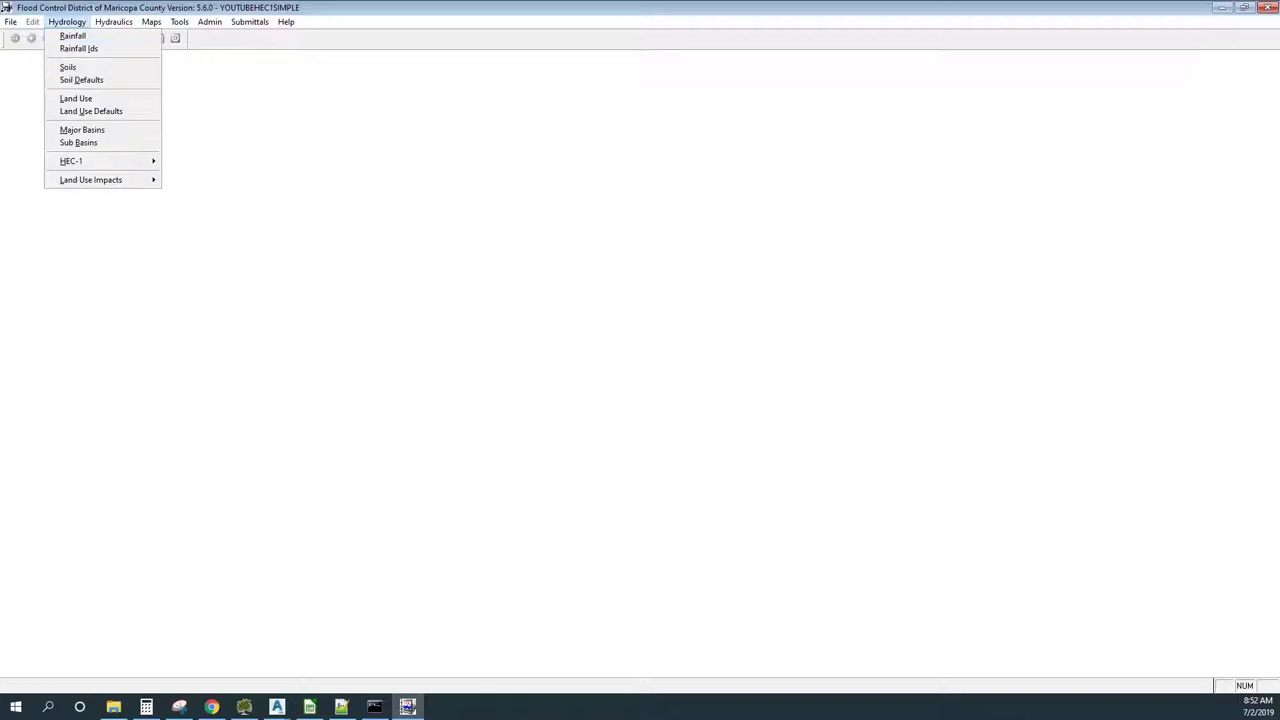
Open the project's Land Use data form for major basin 01
key("Down")
key("Up")
key("Up")
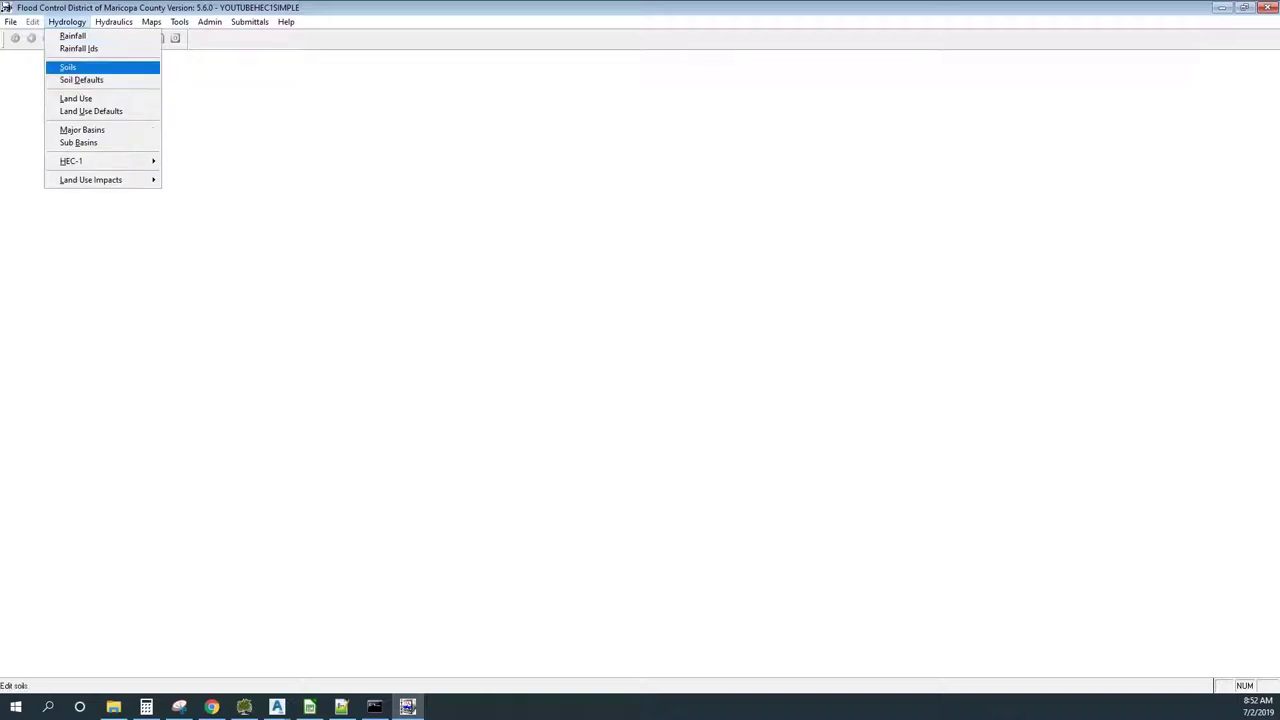
key("Down")
key("Down")
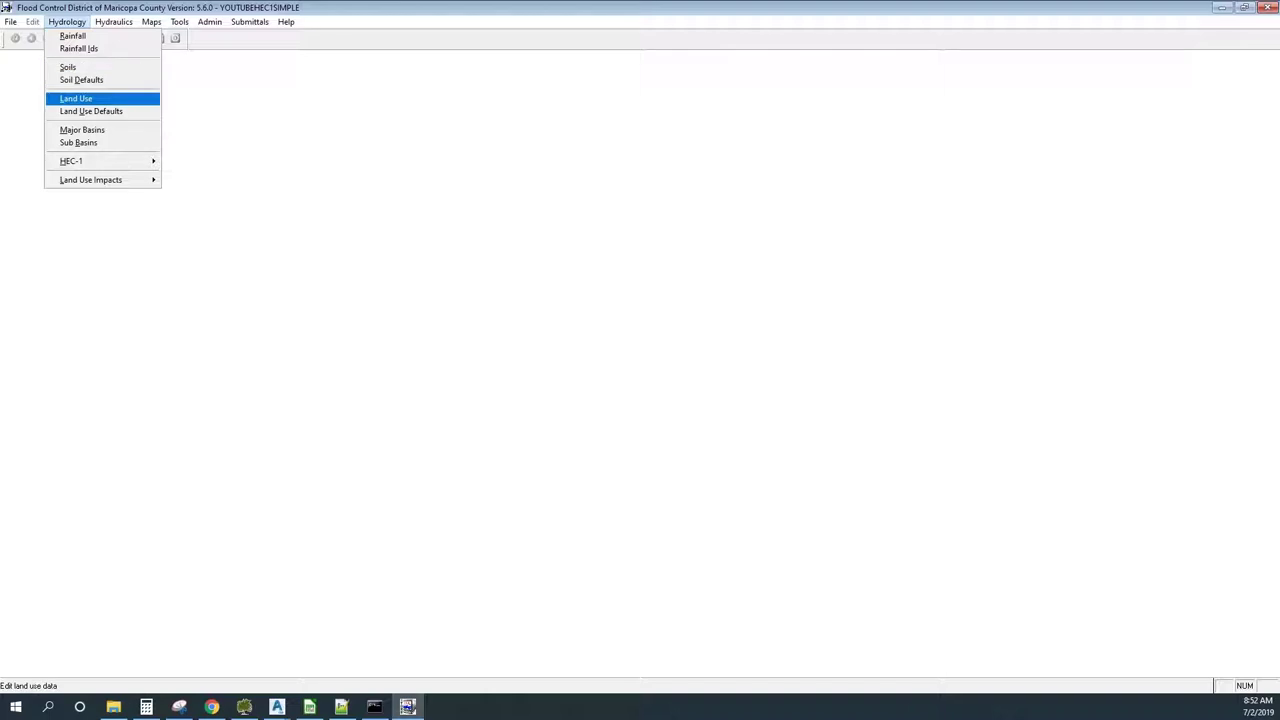
key("Down")
key("Down")
key("Down")
key("Up")
key("Up")
key("Up")
key("Return")
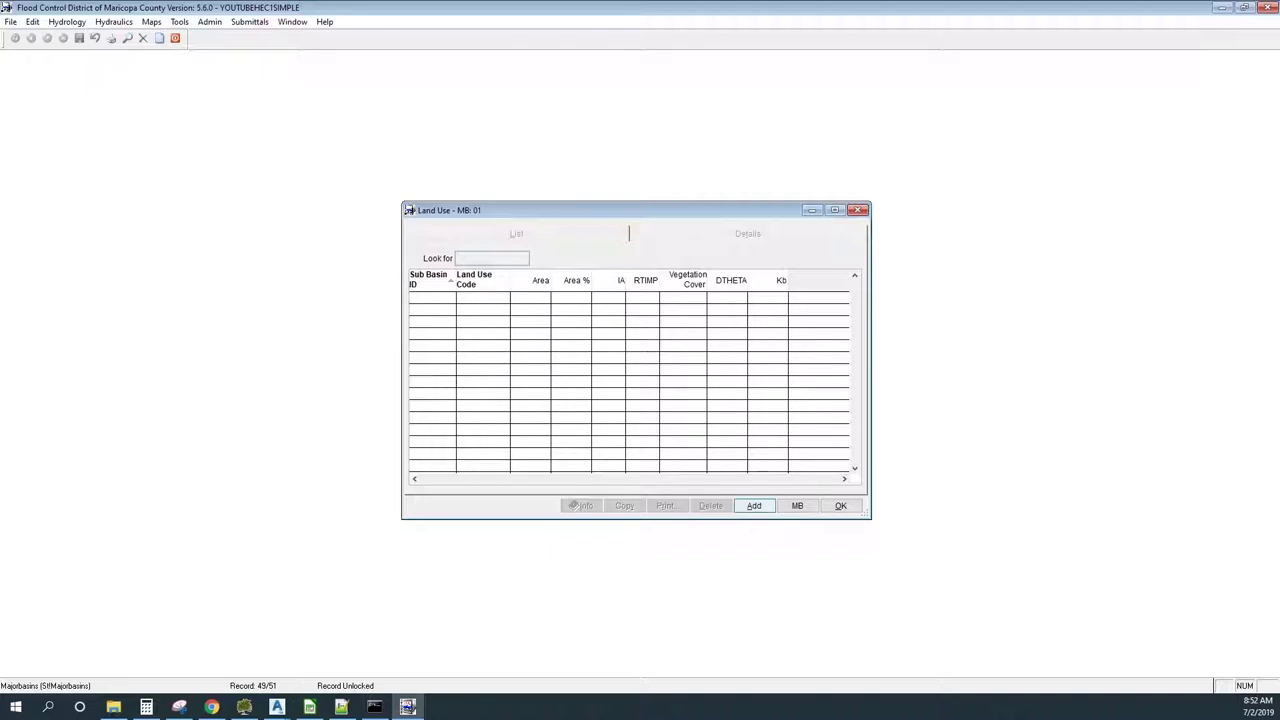
Fill in a new land use record for subbasin 1 with an area of 1 sq mi and land use code 110
left_click(754, 505)
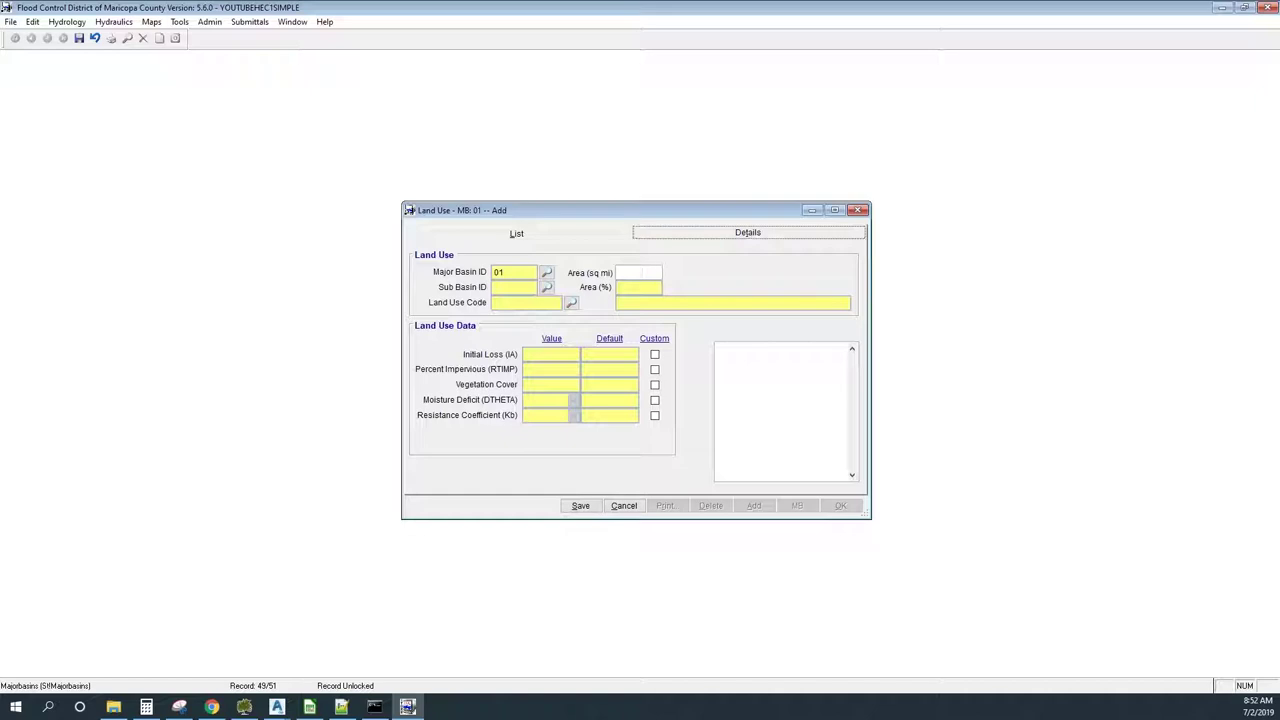
left_click(546, 287)
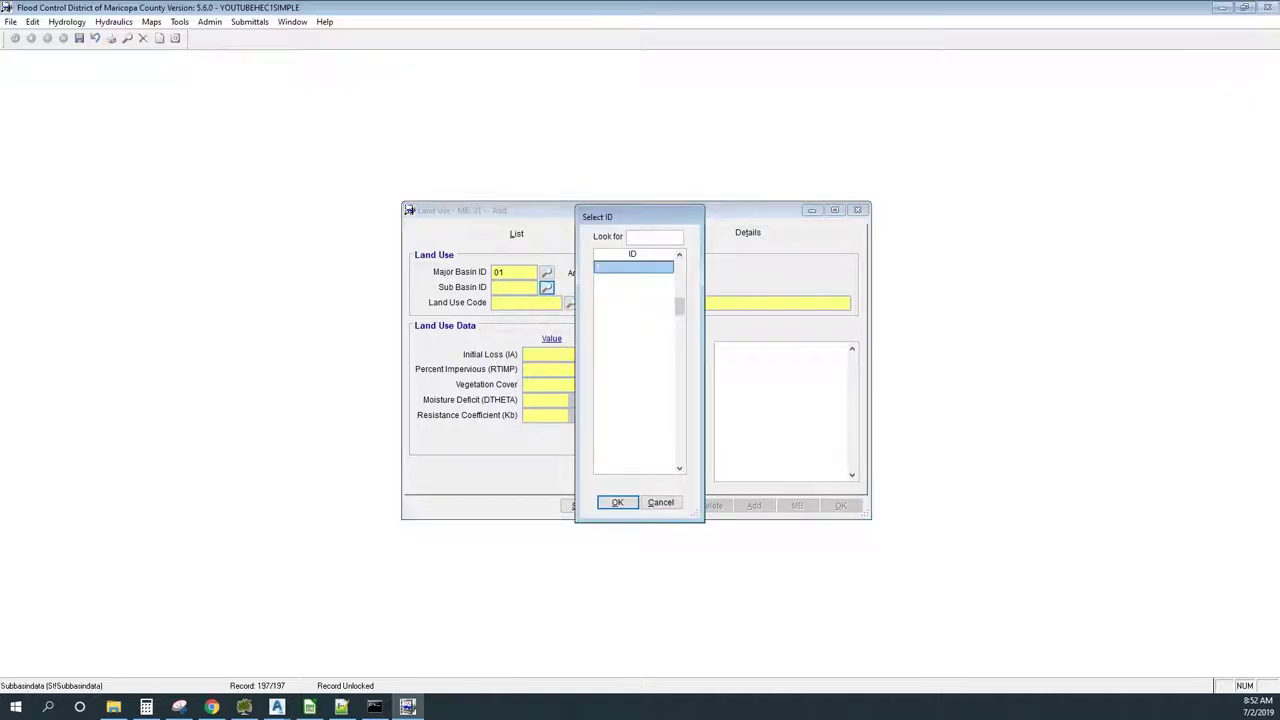
key("Return")
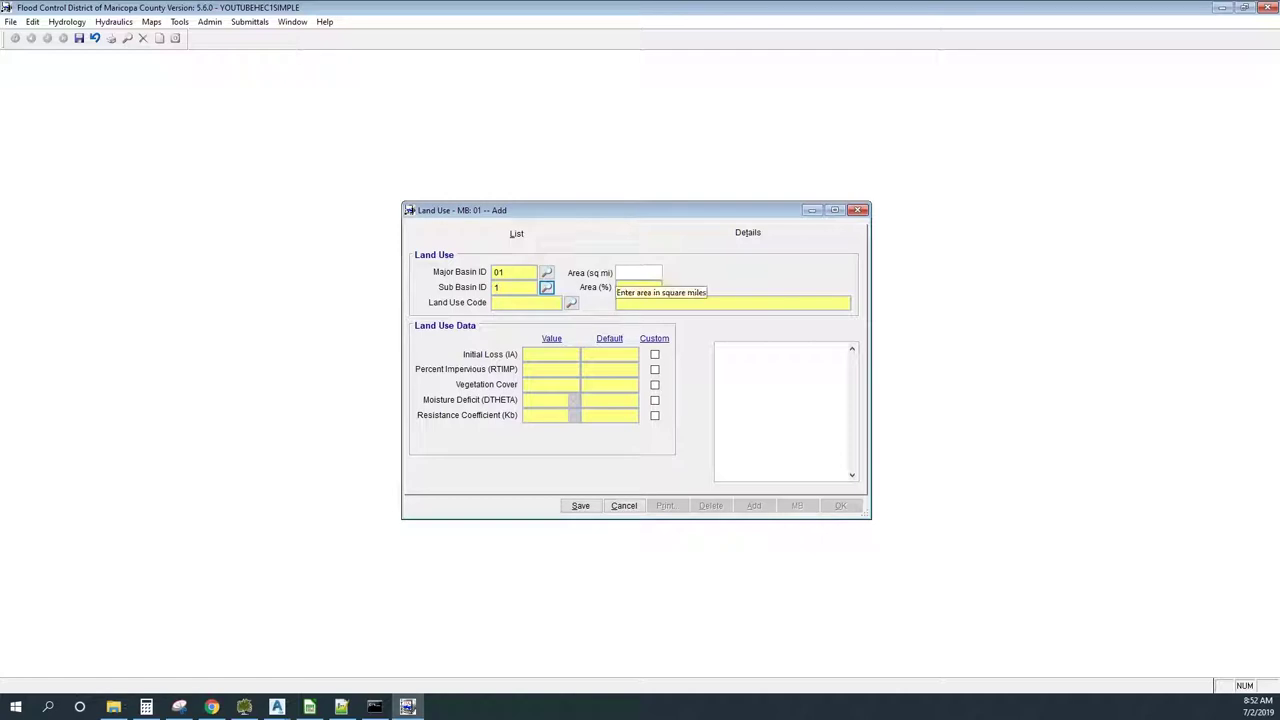
left_click(630, 272)
type("1")
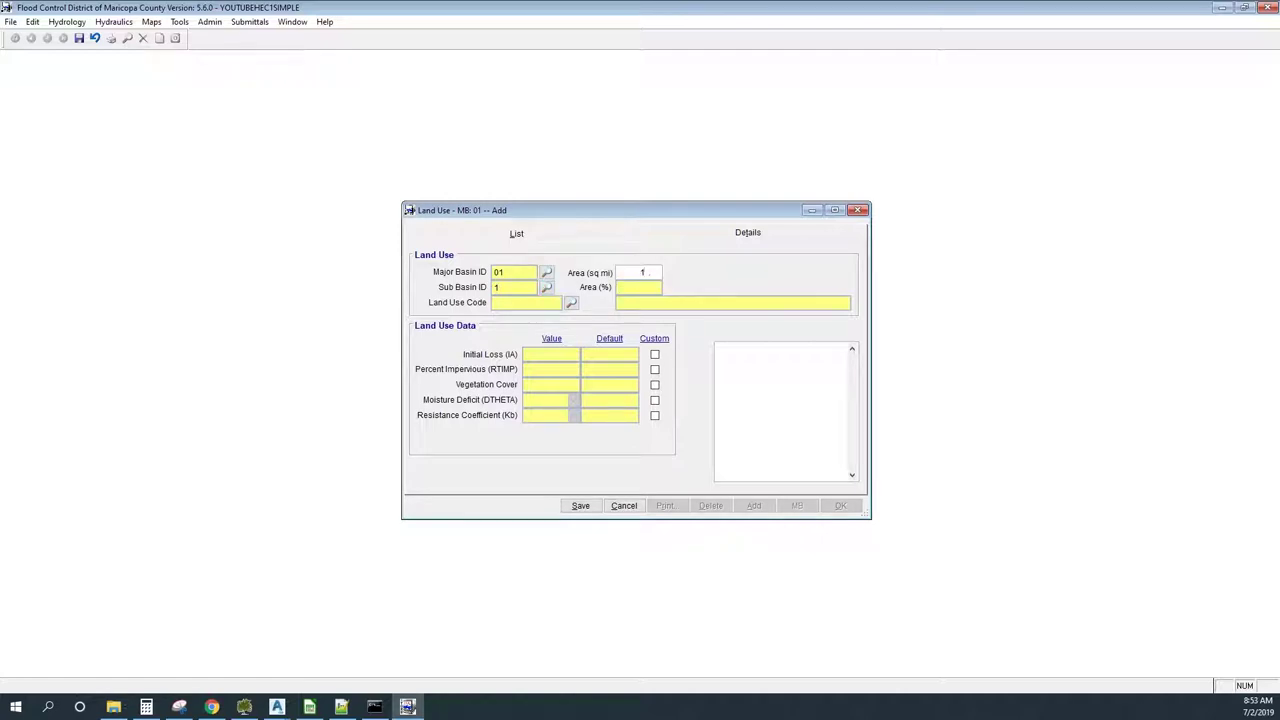
key("Tab")
key("space")
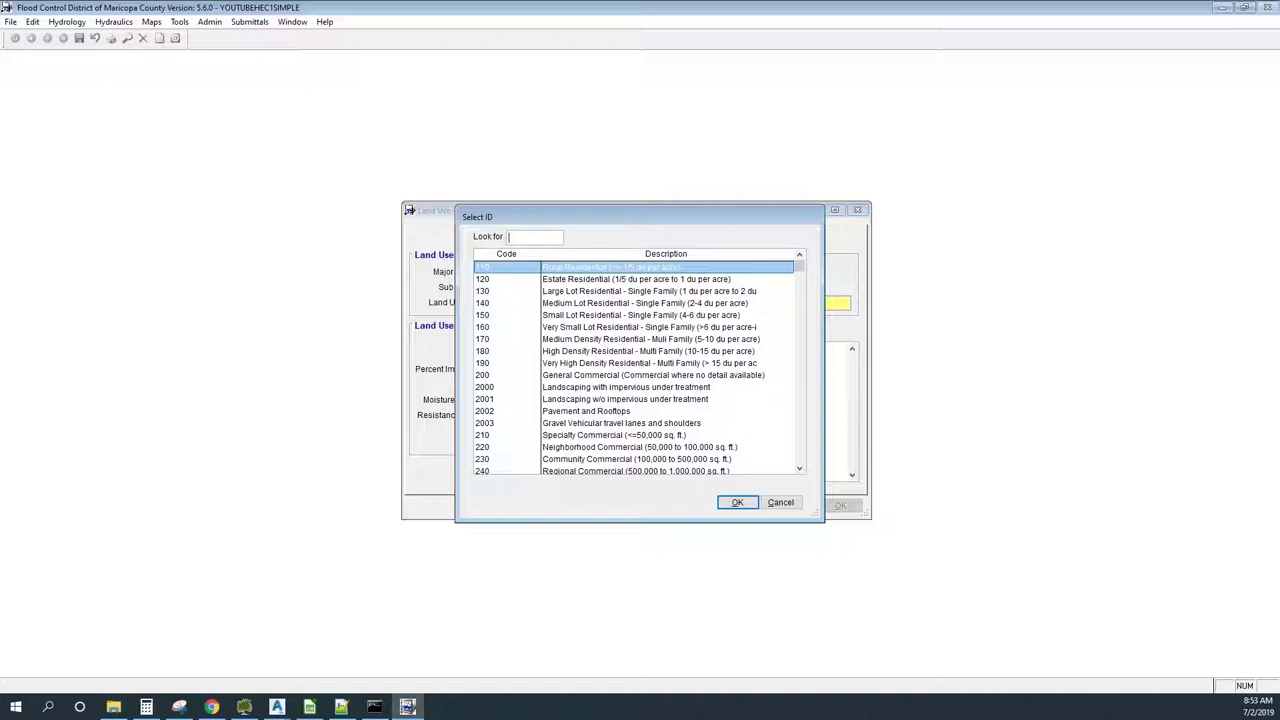
key("Return")
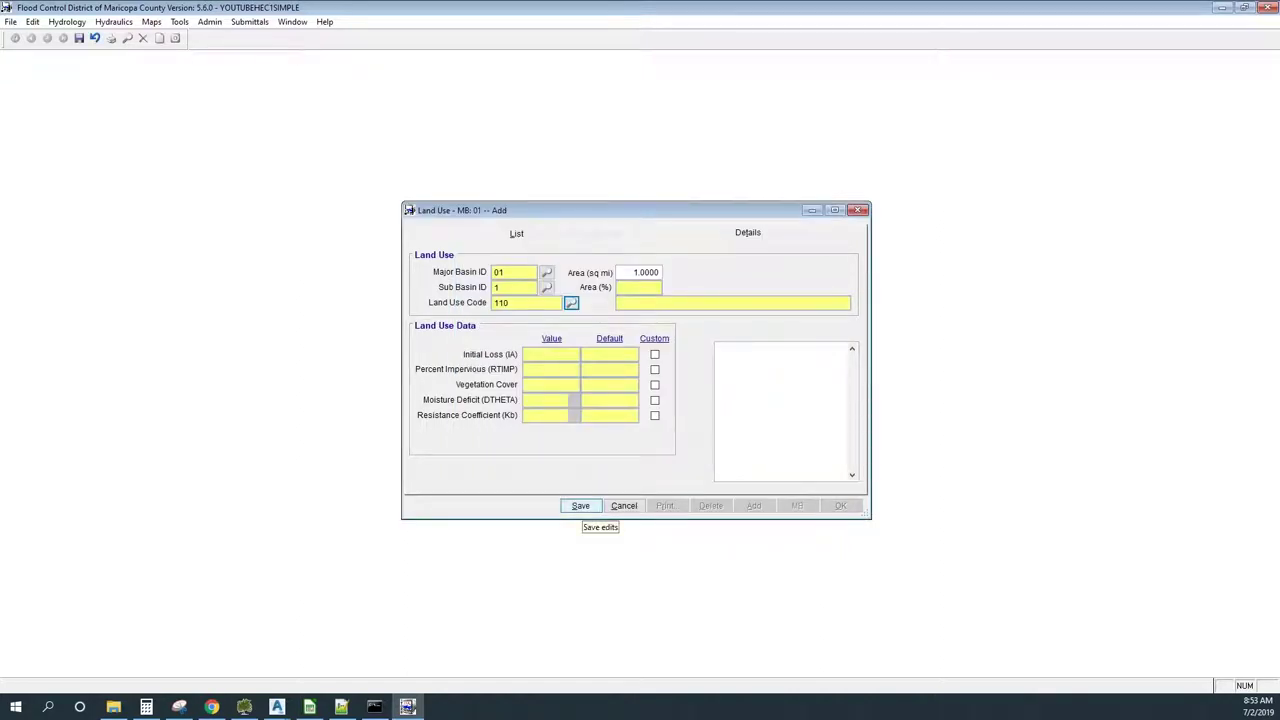
Save the new land use record for subbasin 1 and close the Land Use form
left_click(580, 505)
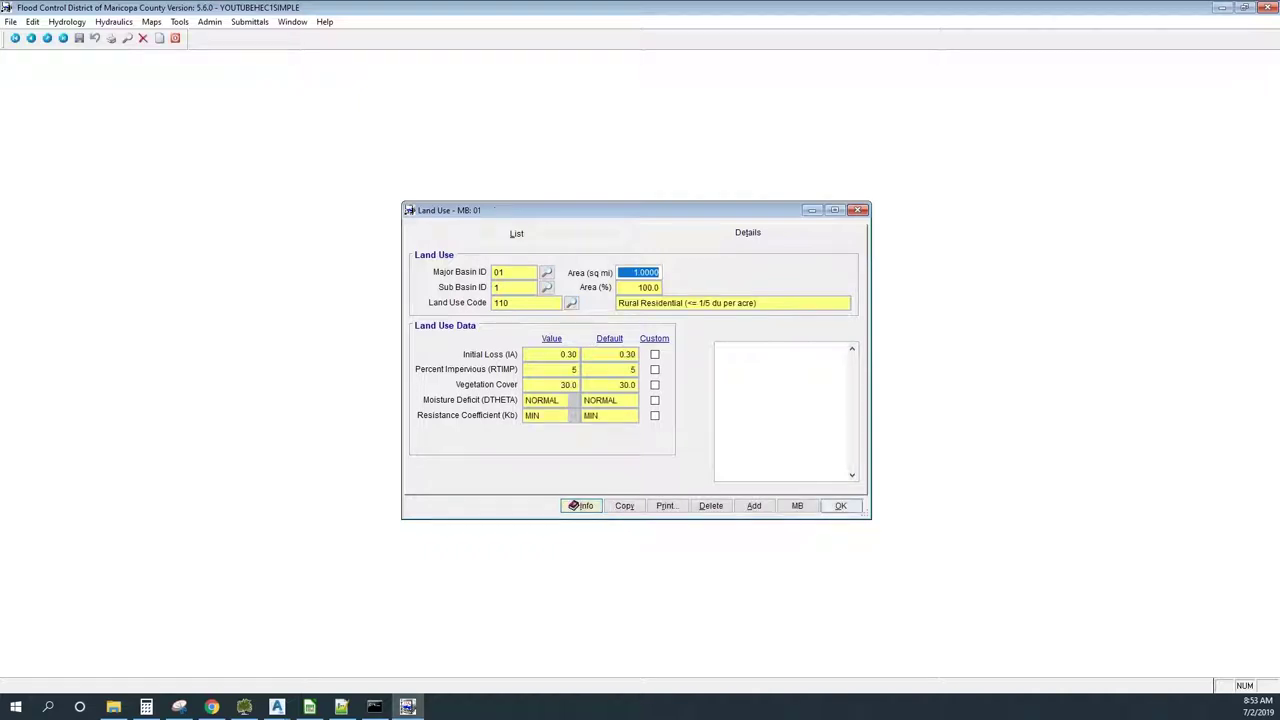
left_click(841, 505)
left_click(840, 505)
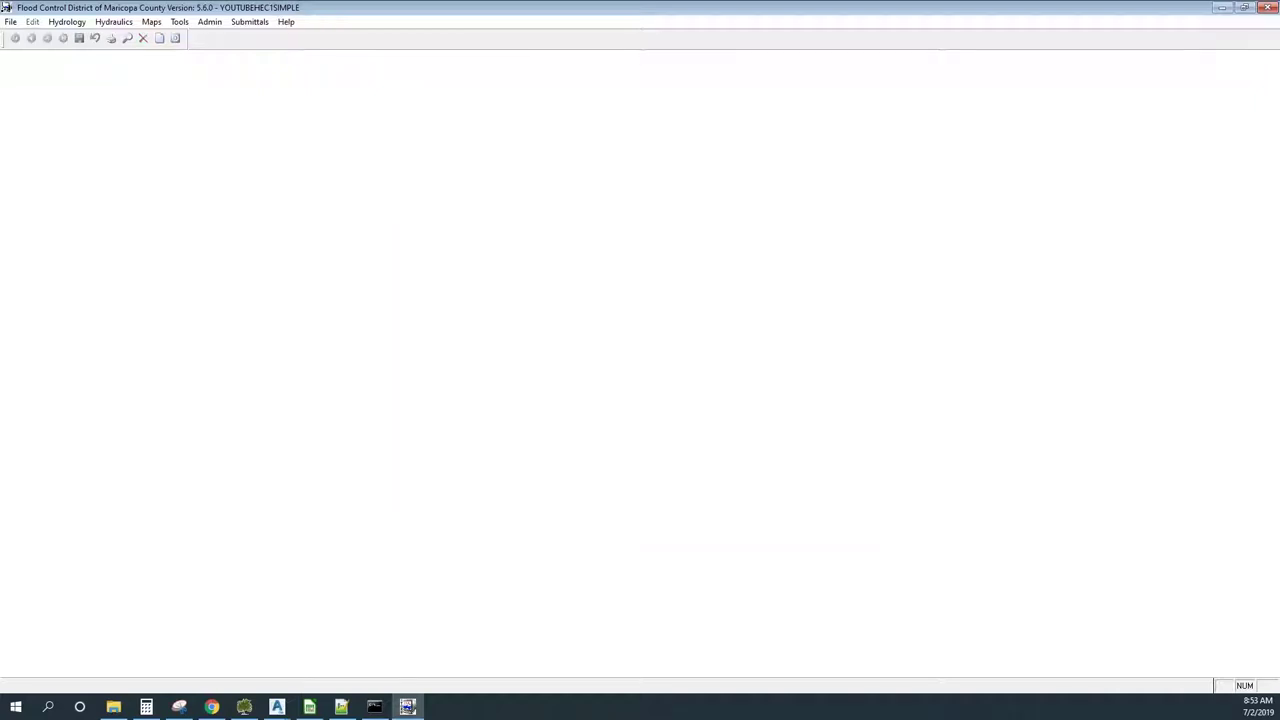
Look over the Land Use Defaults list of codes and loss parameters, leaving it without adding a record
left_click(66, 21)
key("Down")
key("Down")
key("Down")
key("Down")
key("Return")
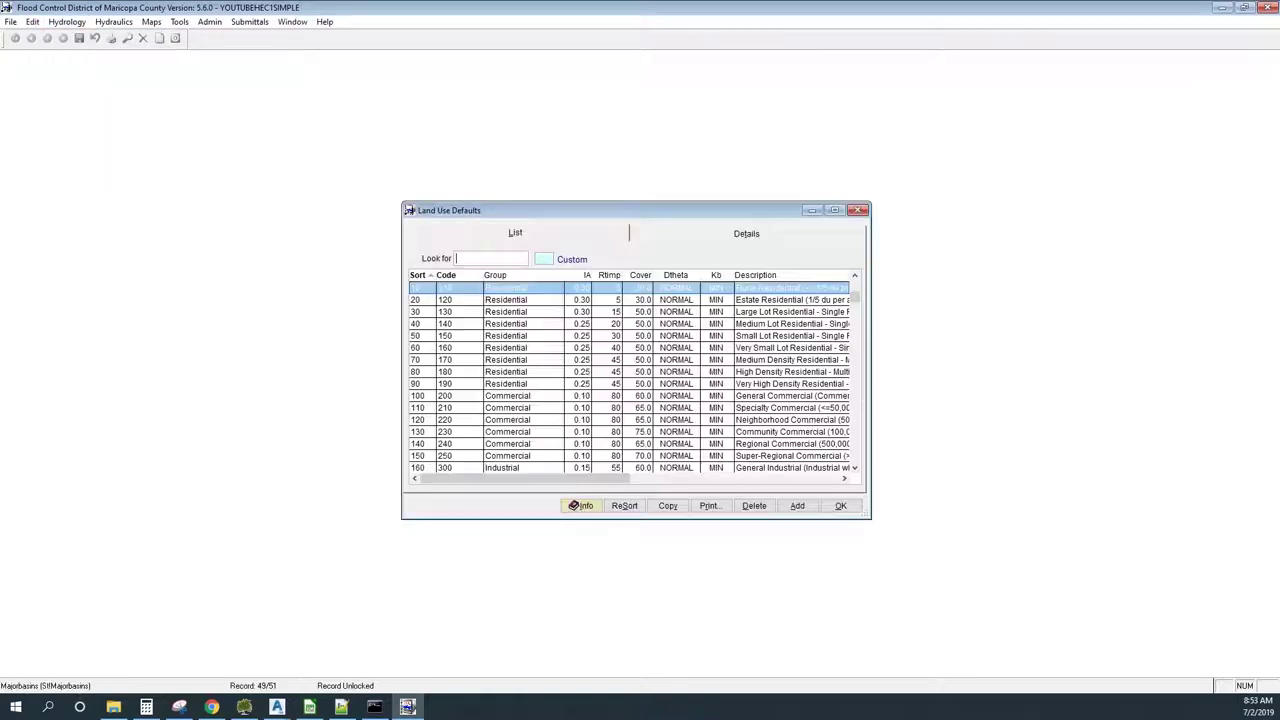
key("Tab")
key("Tab")
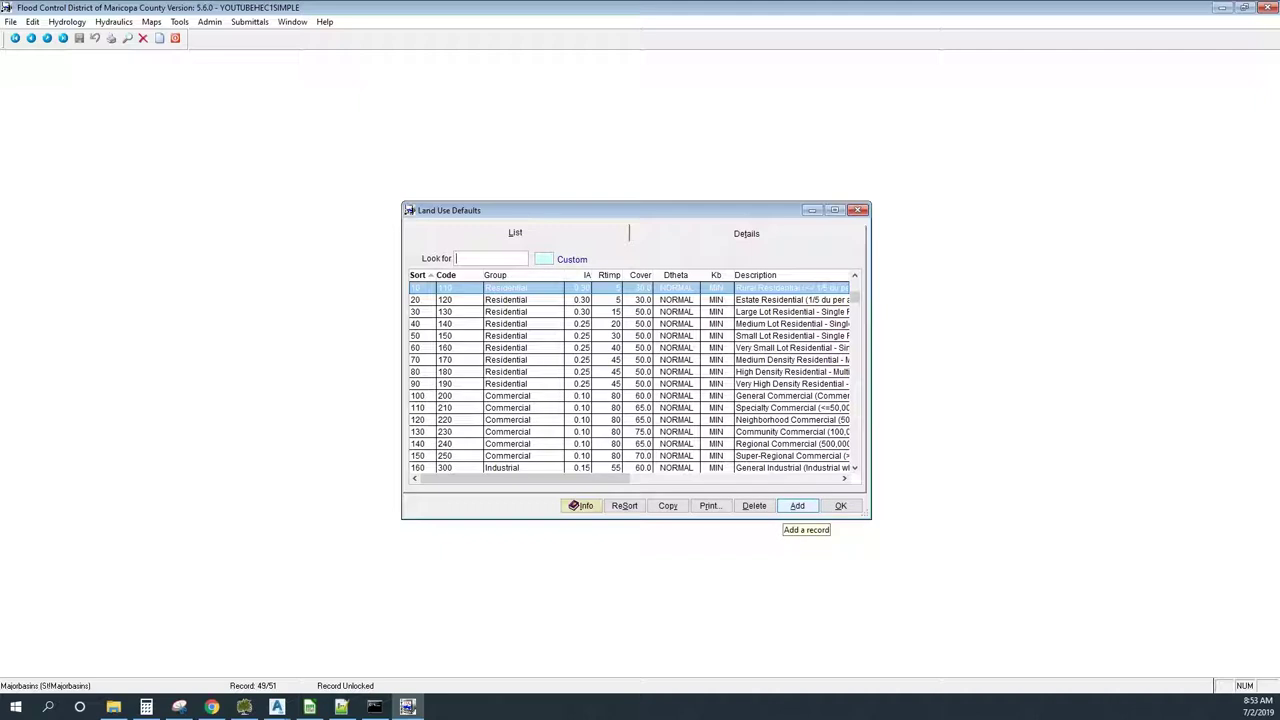
key("Tab")
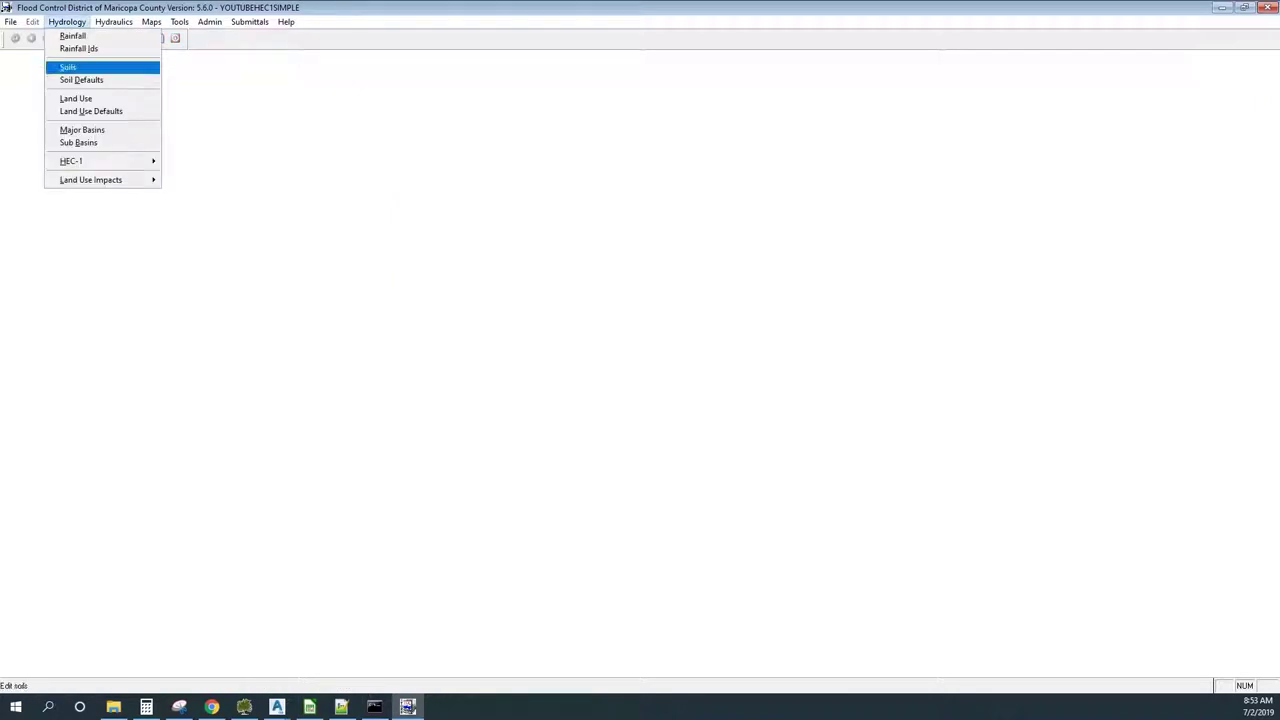
Open the Soils data form for major basin 01 and start a new soil record
key("Up")
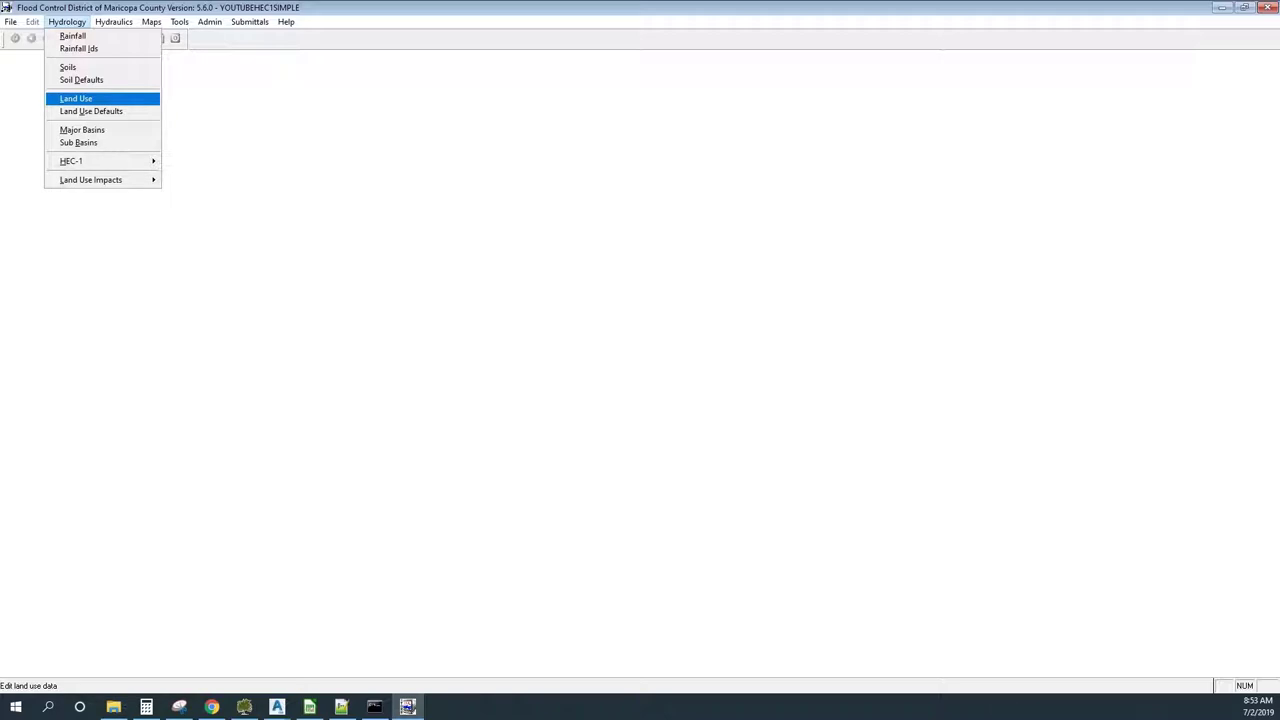
key("Up")
key("Up")
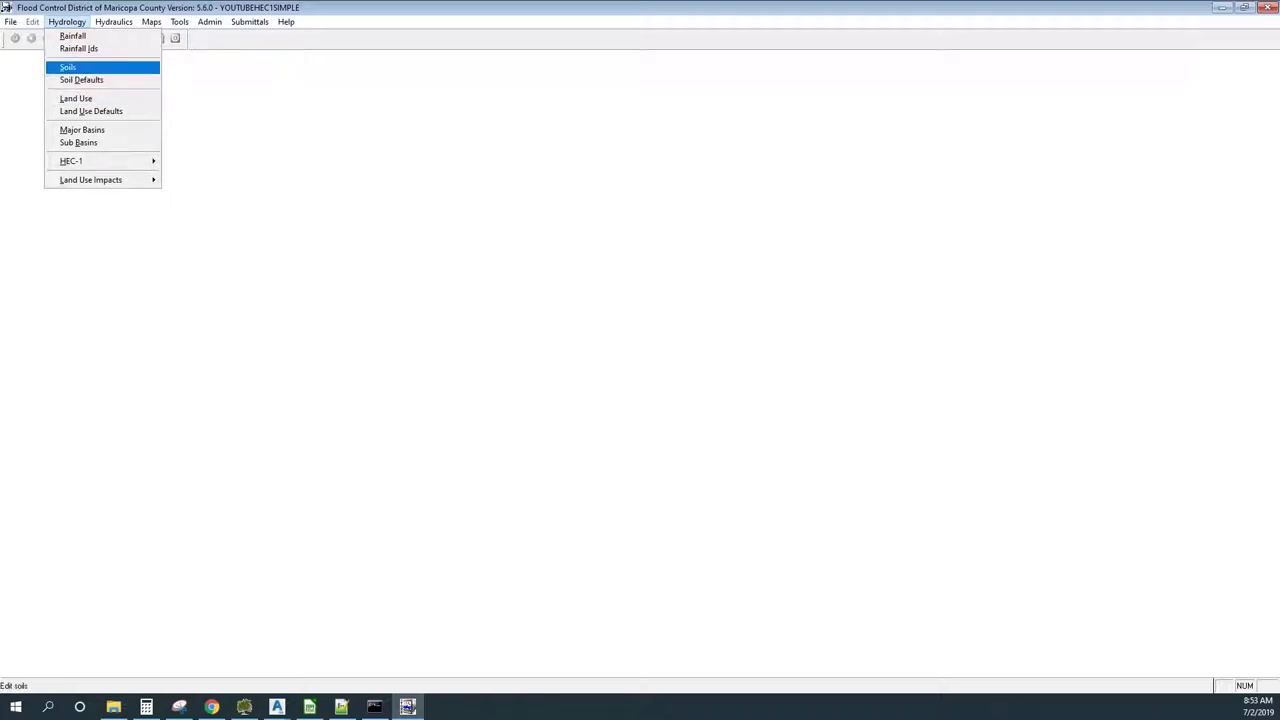
key("Return")
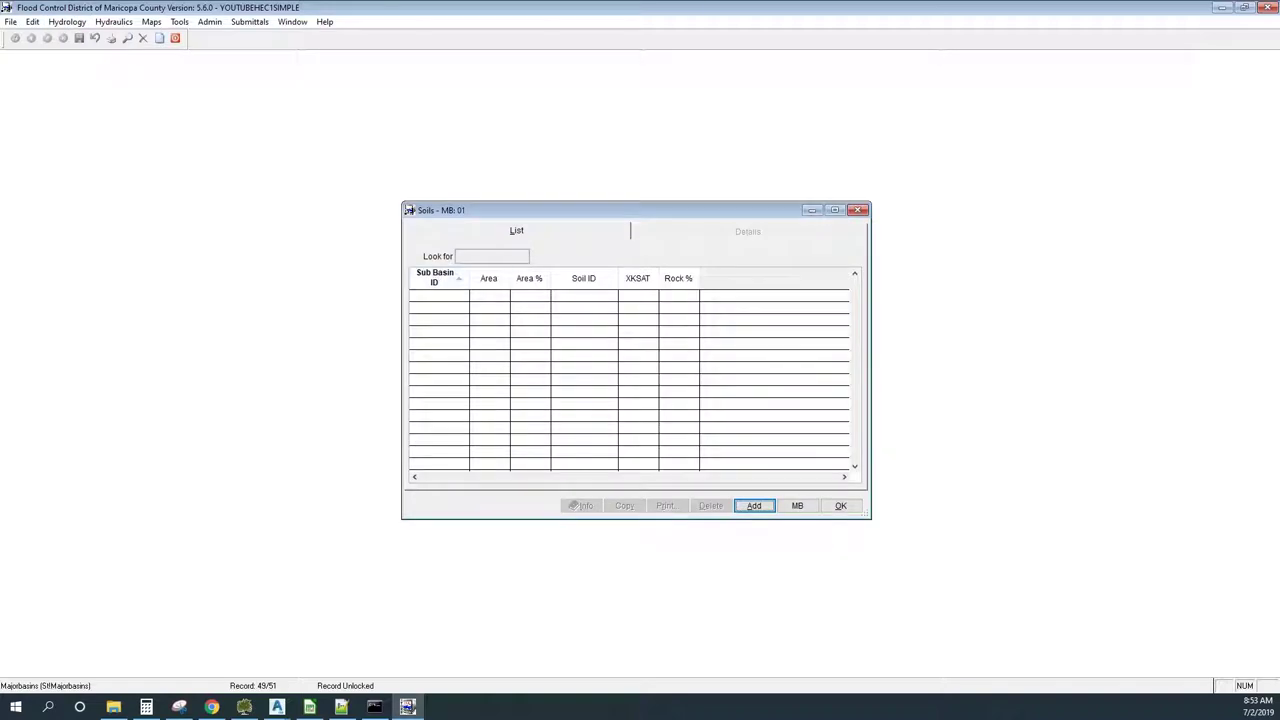
left_click(754, 505)
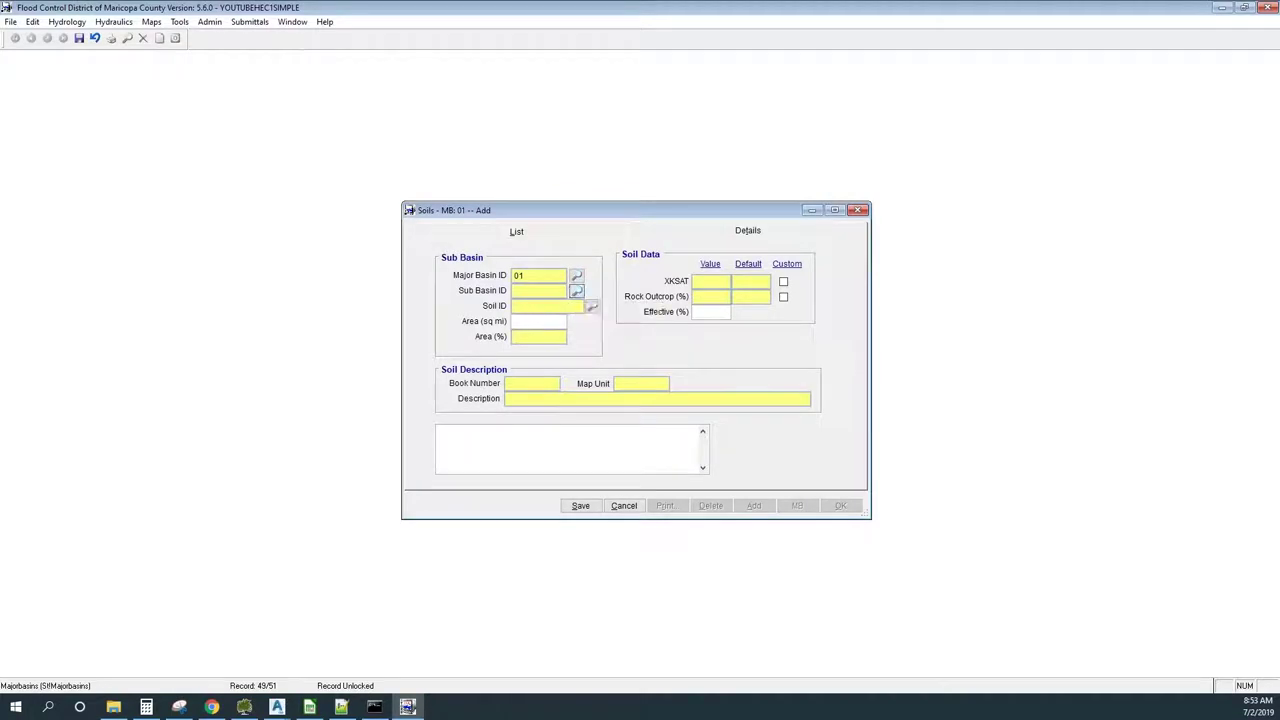
Assign subbasin 1 and soil ID 6452, Antho gravelly sandy loams, to the new soil record
left_click(576, 290)
key("Return")
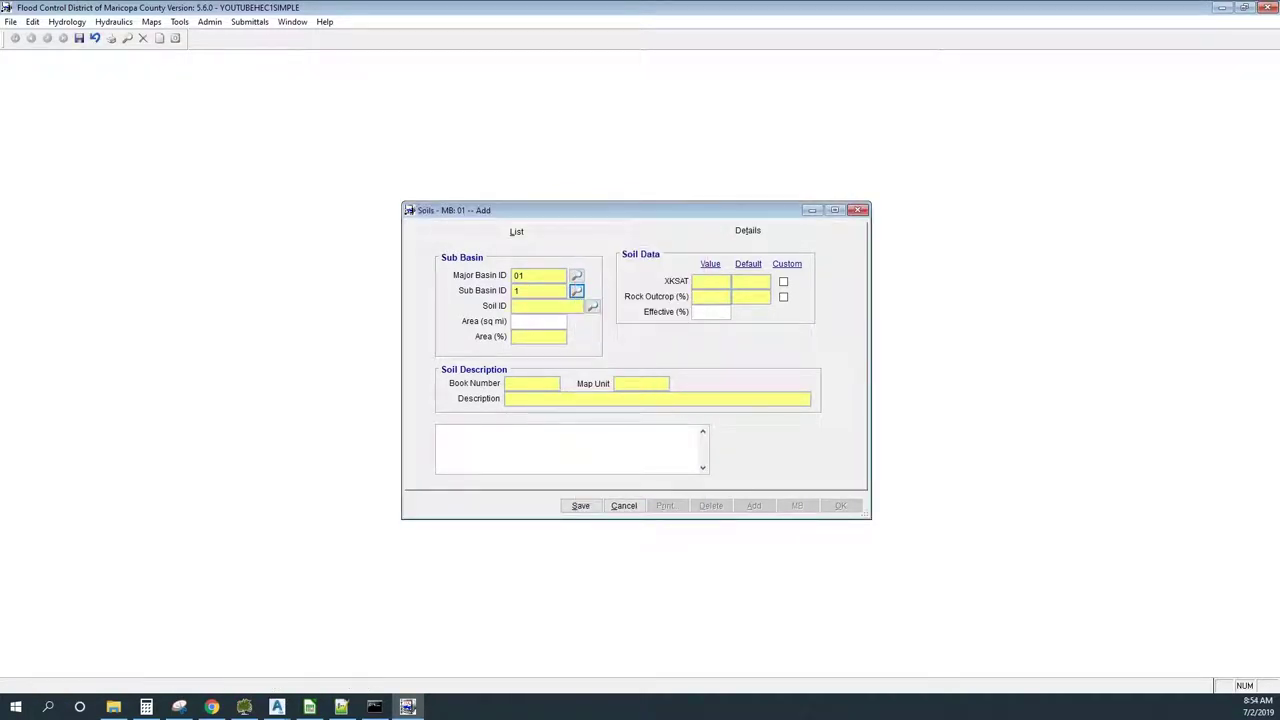
left_click(592, 306)
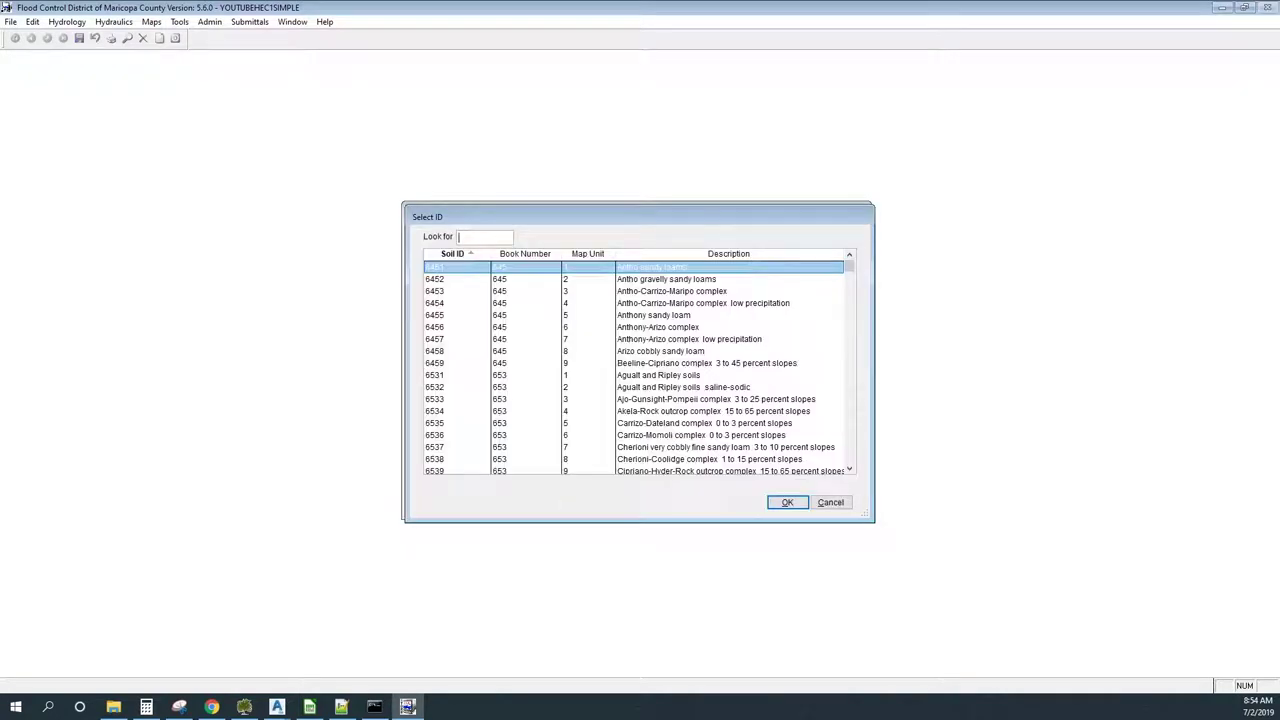
key("Down")
key("Return")
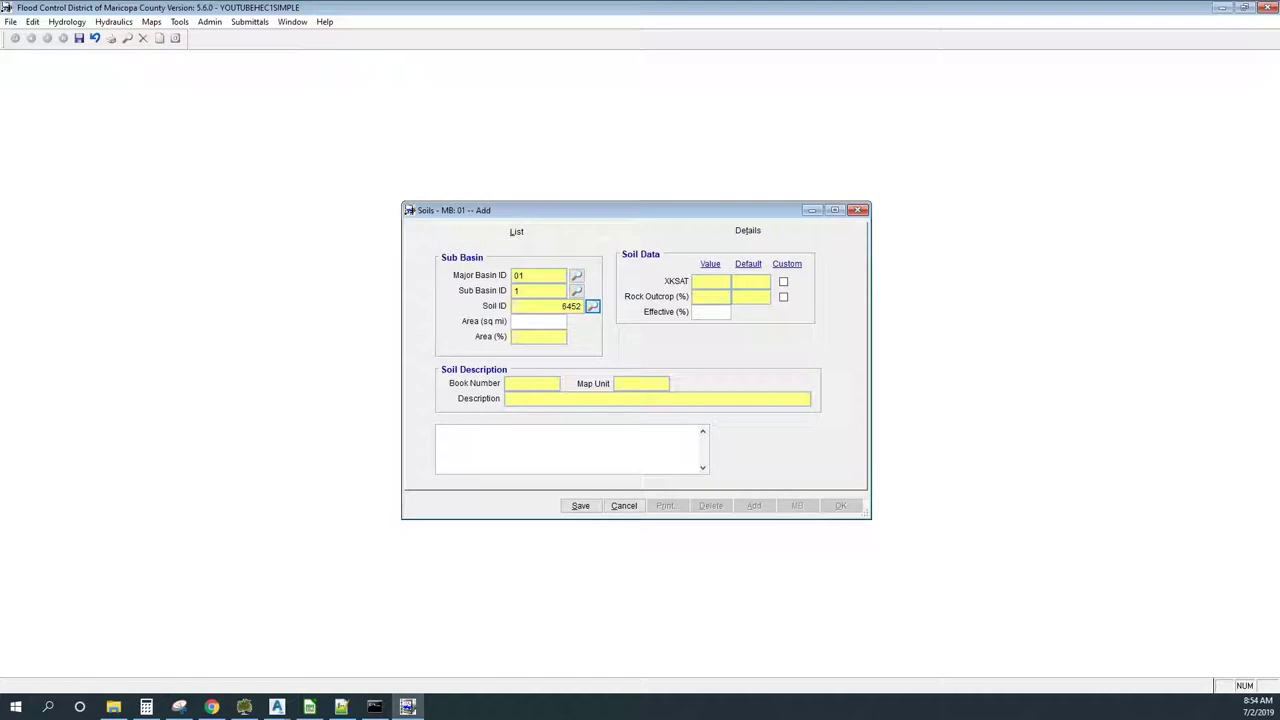
Set the soil record's area to 1 sq mi, save it and close the Soils form
left_click(527, 320)
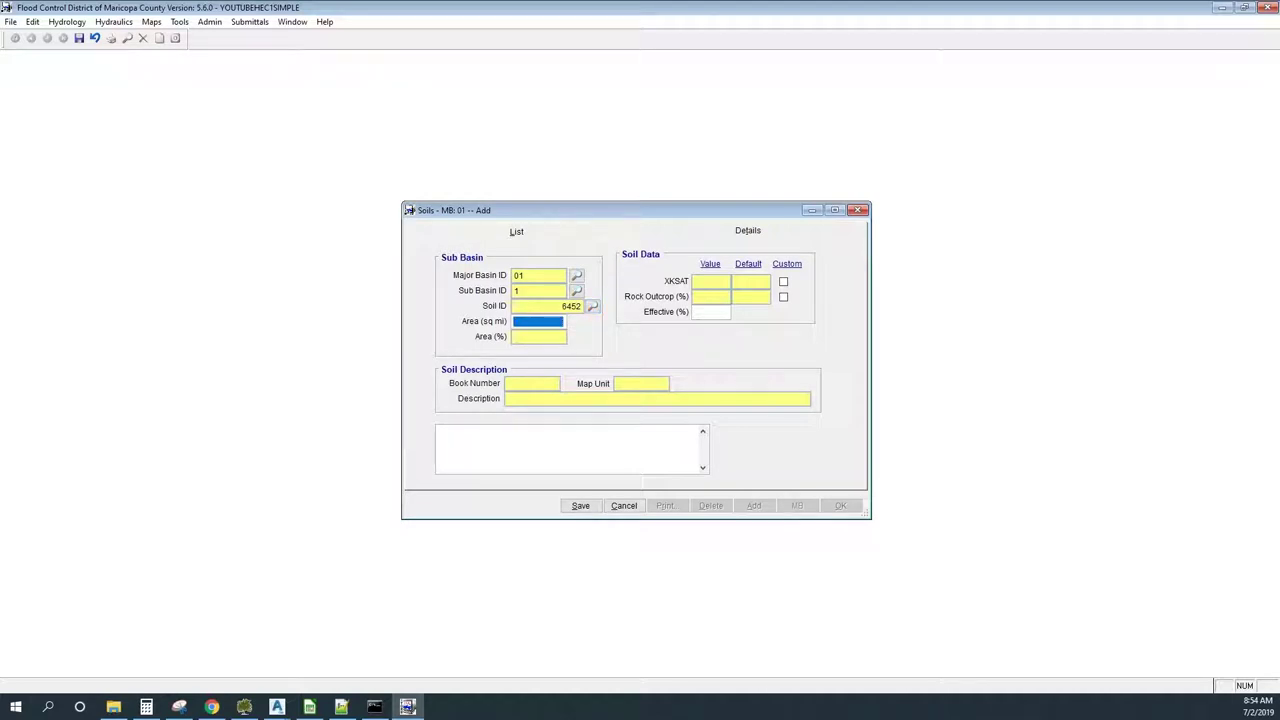
type("1")
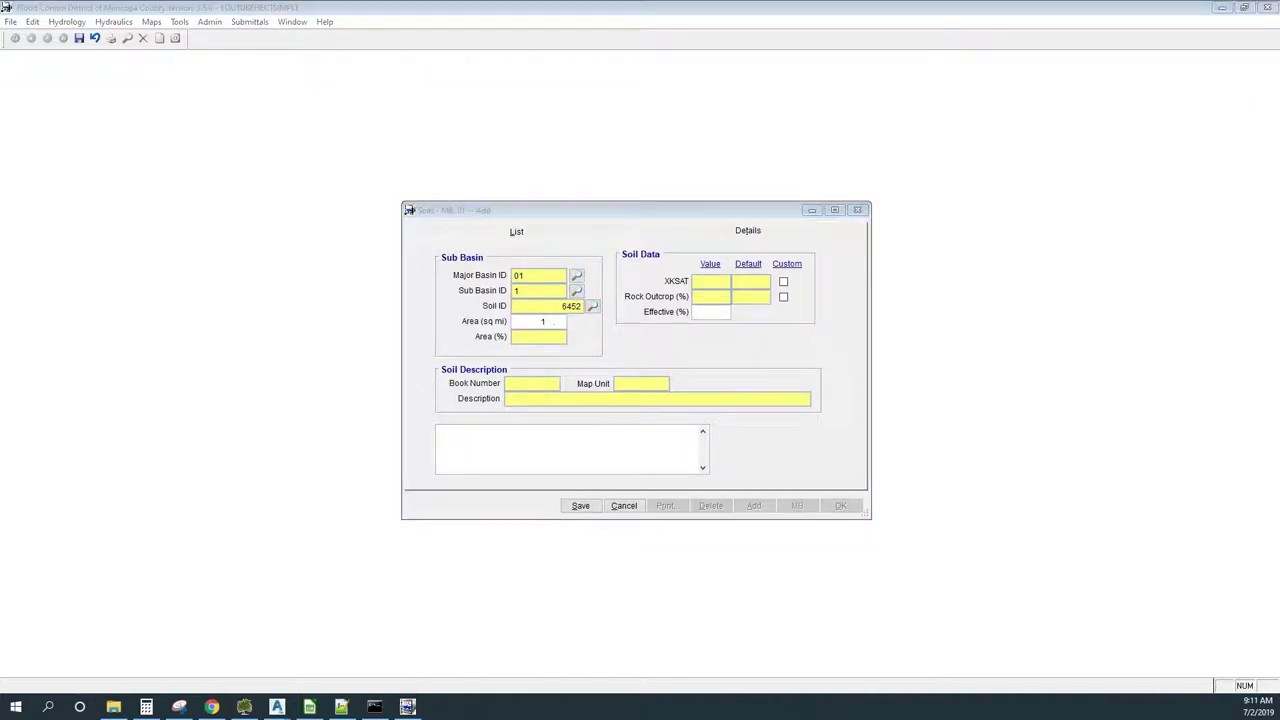
left_click(580, 505)
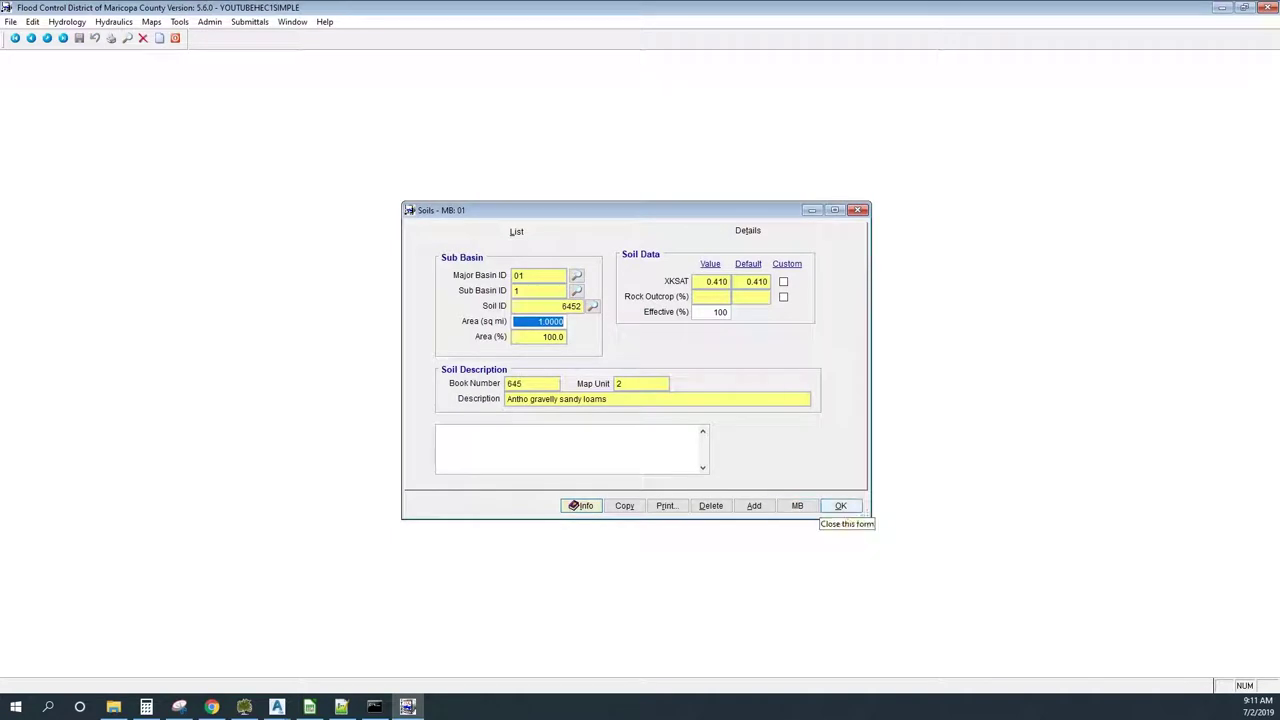
left_click(840, 505)
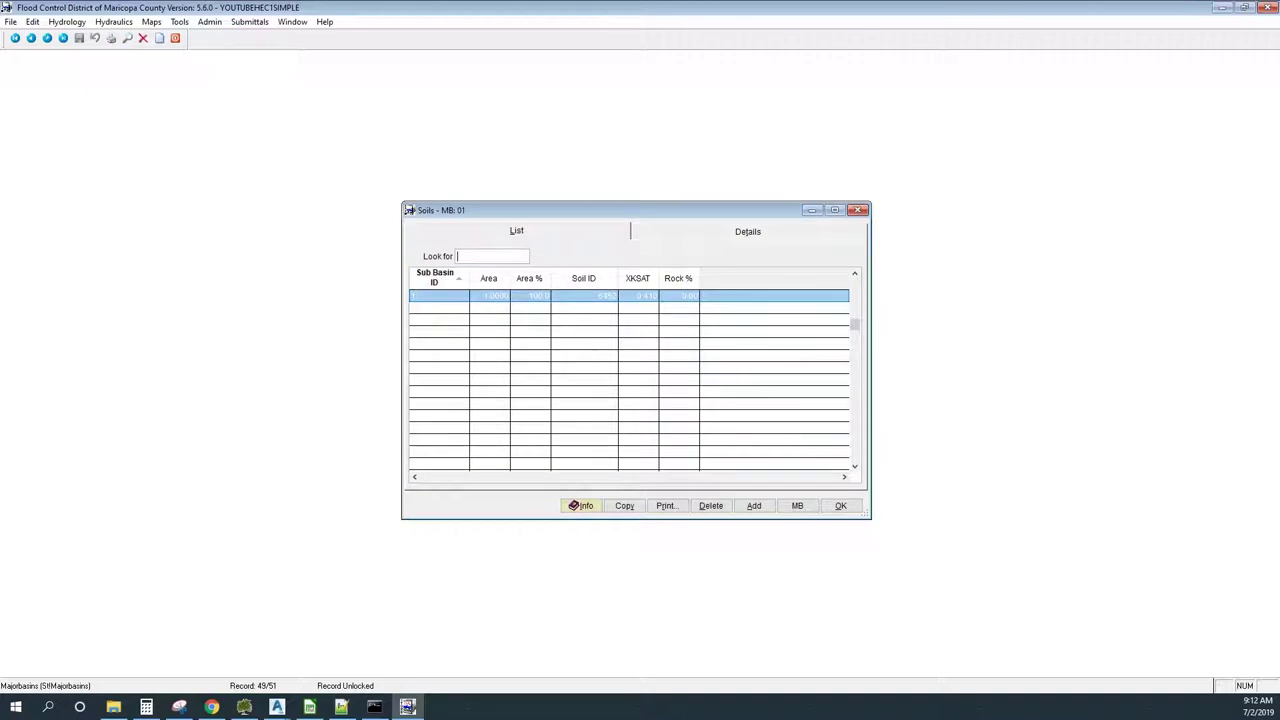
key("alt+t")
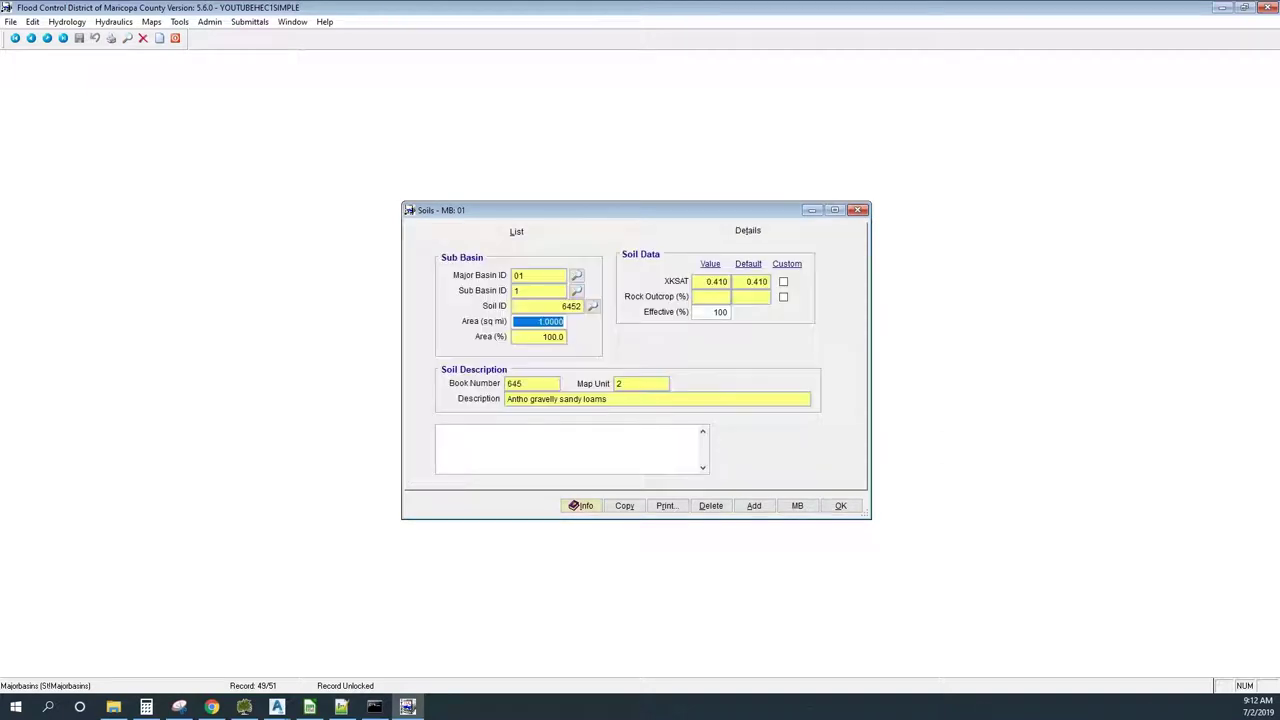
key("Return")
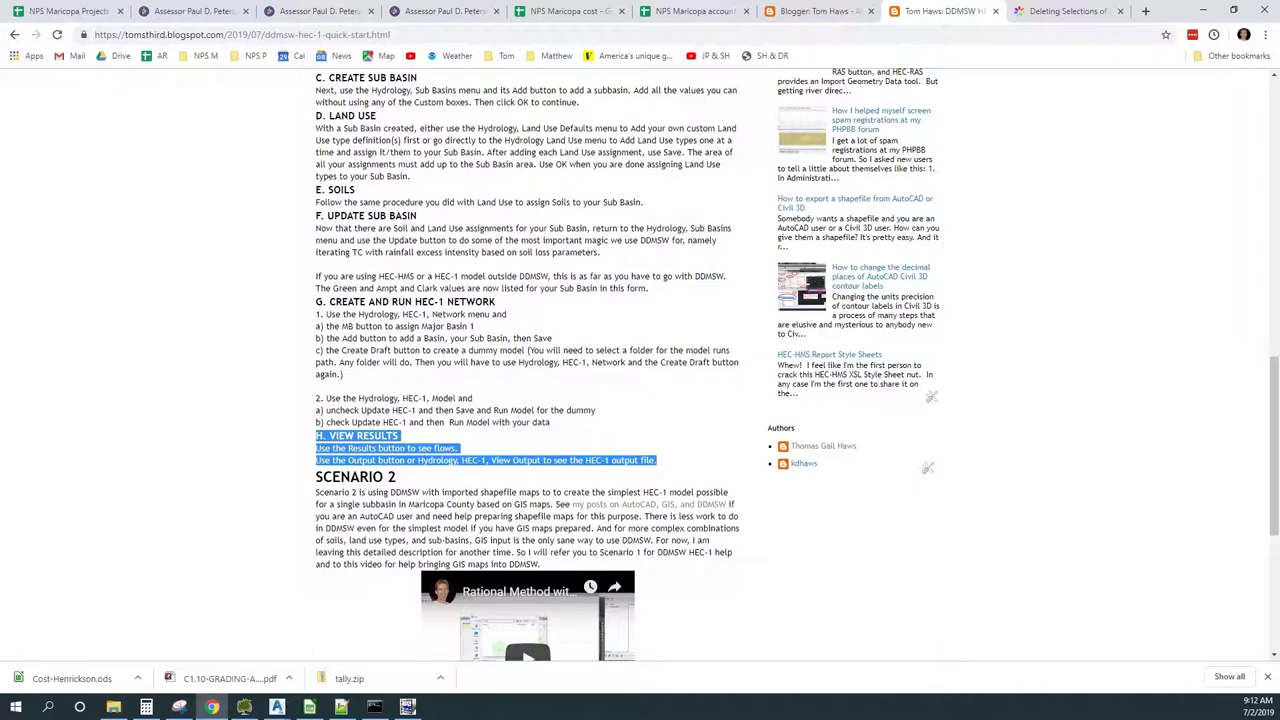
Review the subbasin, land use, soils and HEC-1 network instructions in the DDMSW HEC-1 quick-start blog post in Chrome
scroll(640, 365, "up", 1)
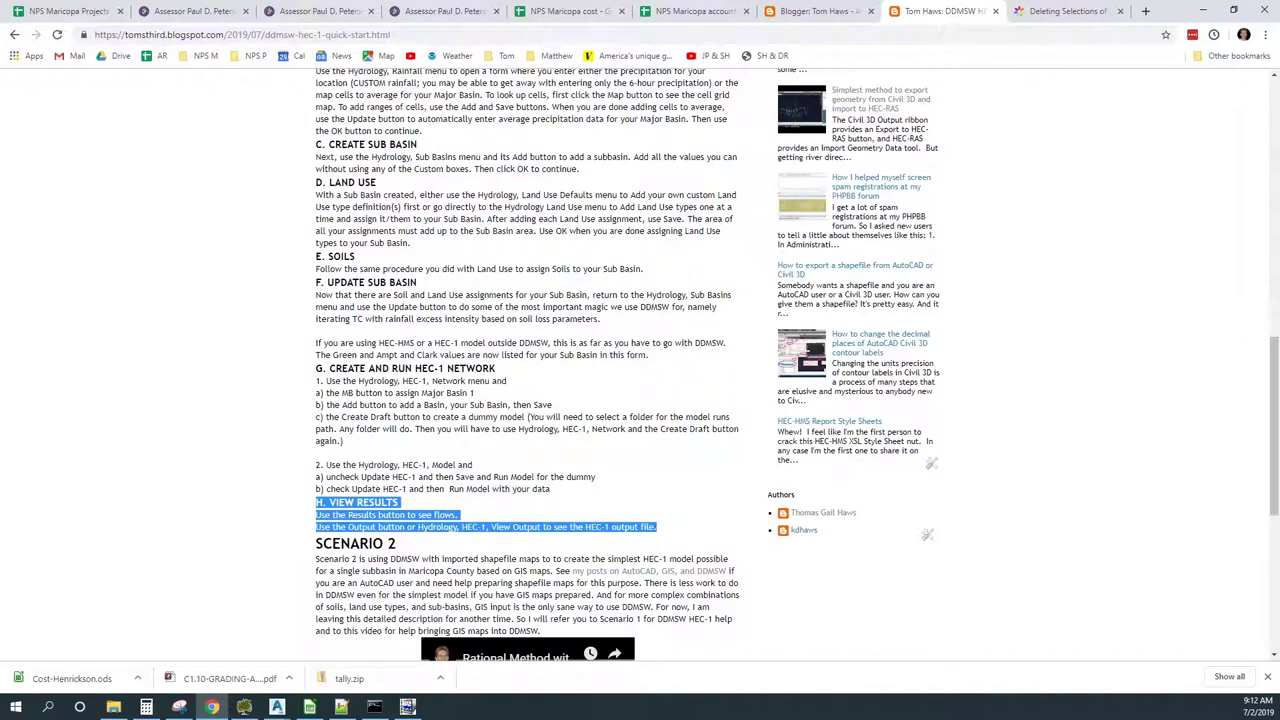
scroll(640, 365, "down", 1)
scroll(640, 365, "up", 1)
scroll(640, 365, "up", 1)
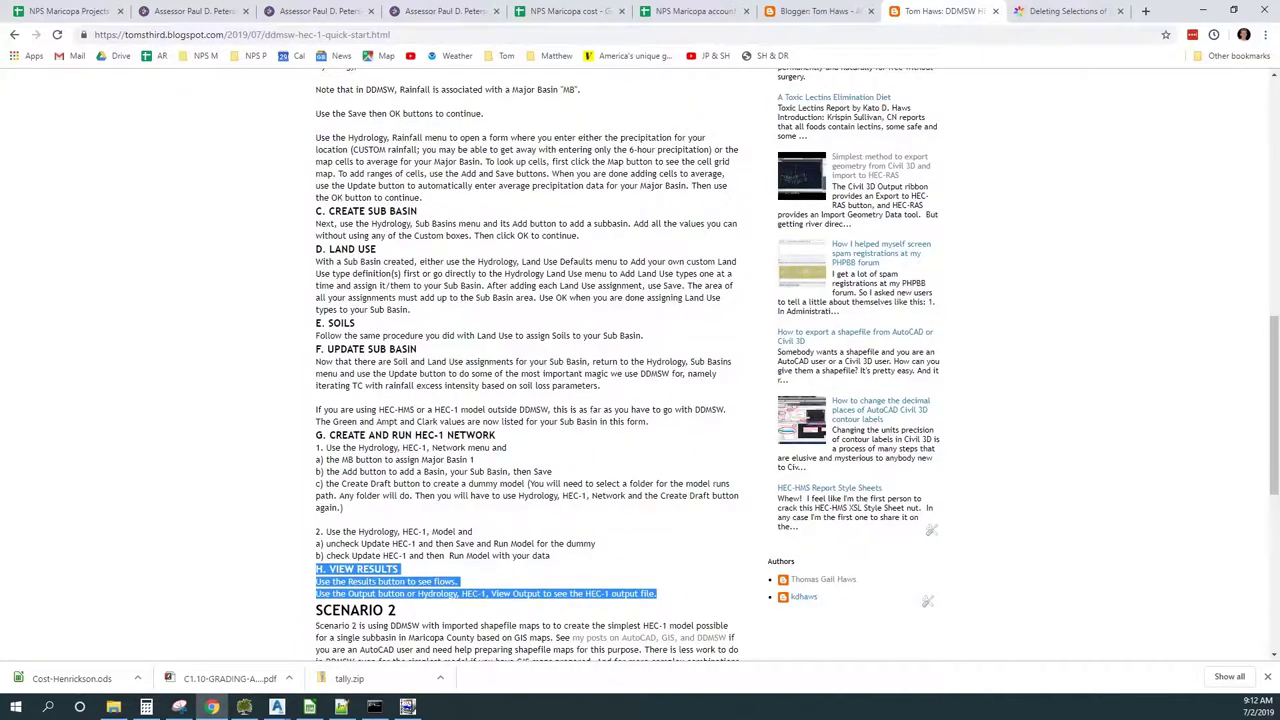
scroll(640, 365, "up", 1)
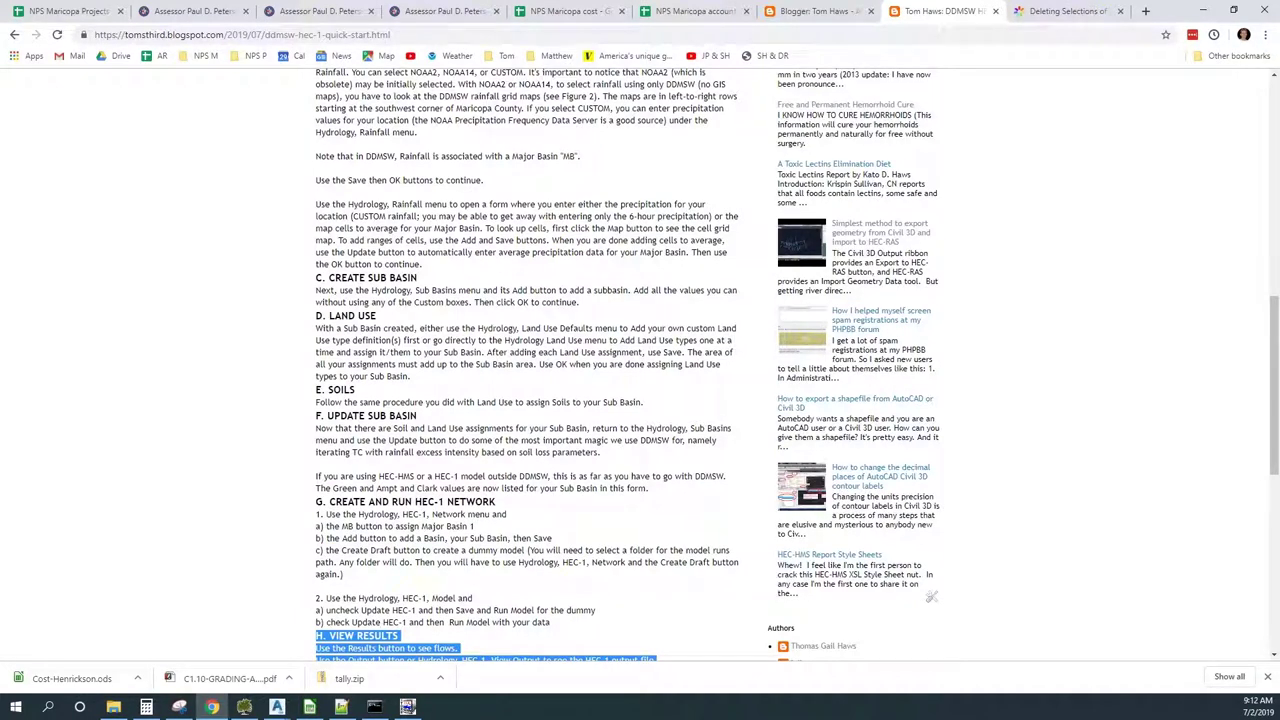
left_click(930, 596)
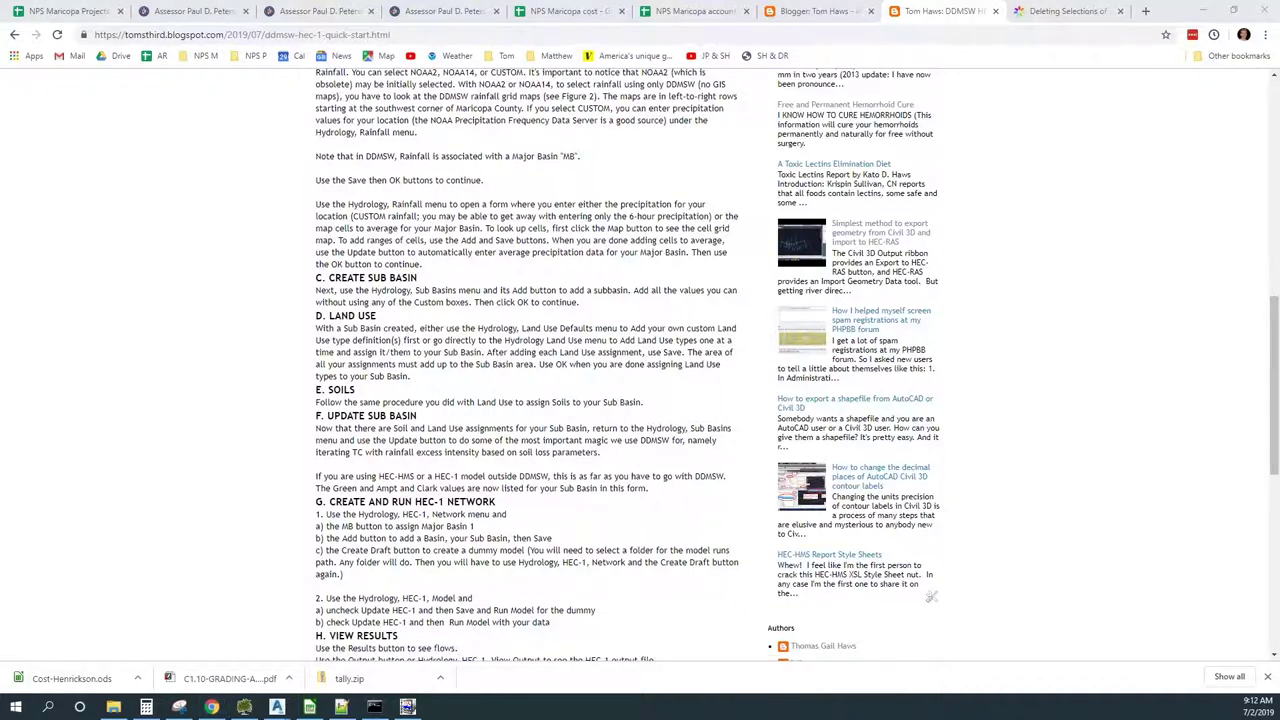
Switch back to DDMSW, update the subbasin data for major basin 01, and reload and close the kvlWarning.txt report
left_click(407, 706)
left_click(67, 21)
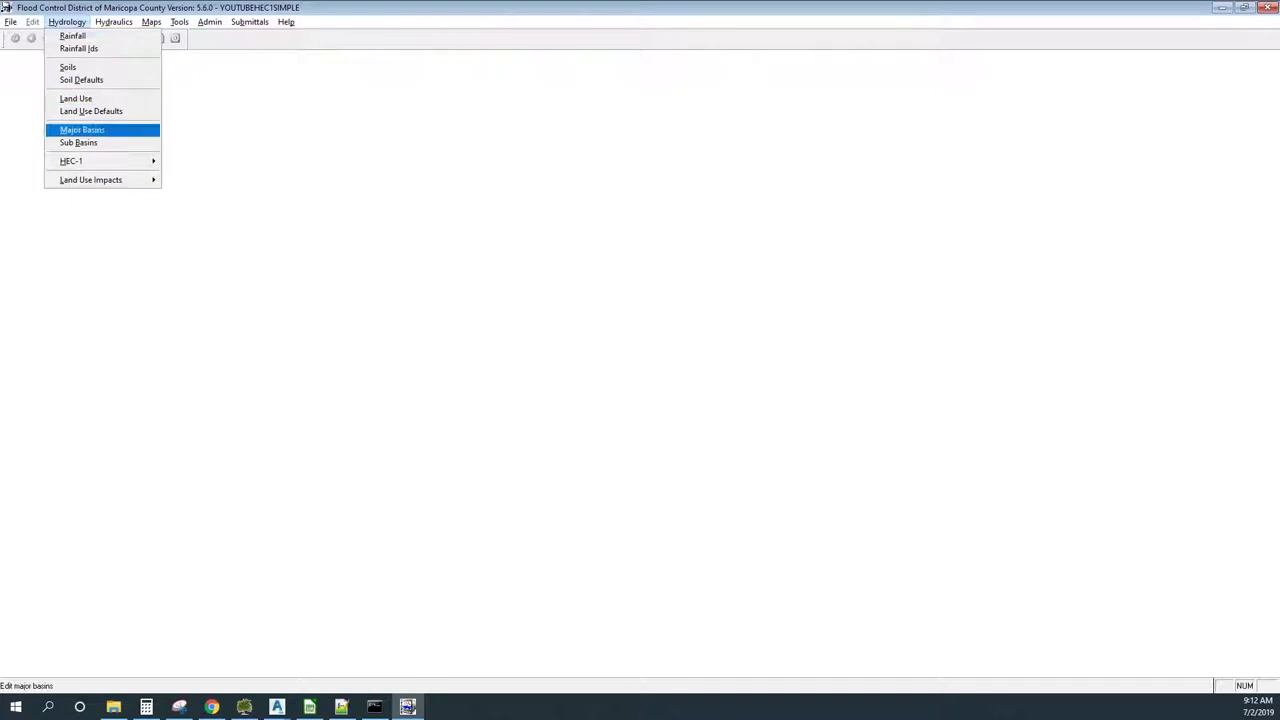
left_click(78, 142)
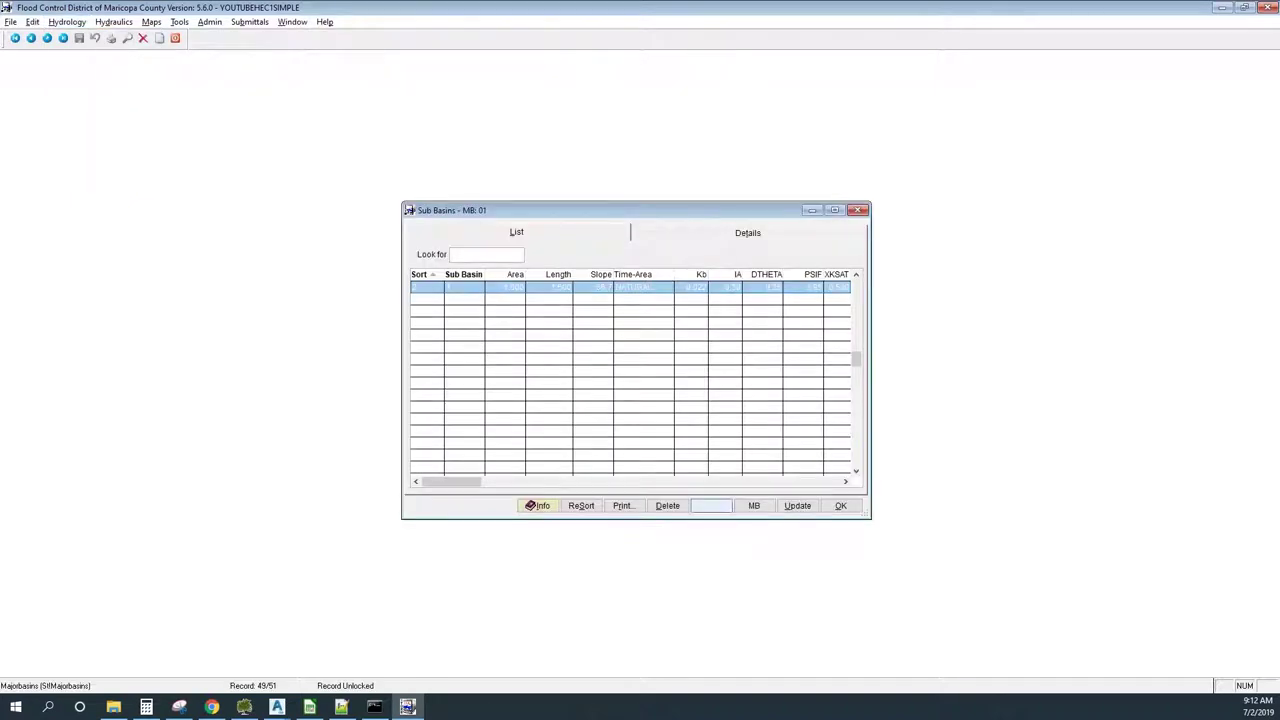
left_click(797, 505)
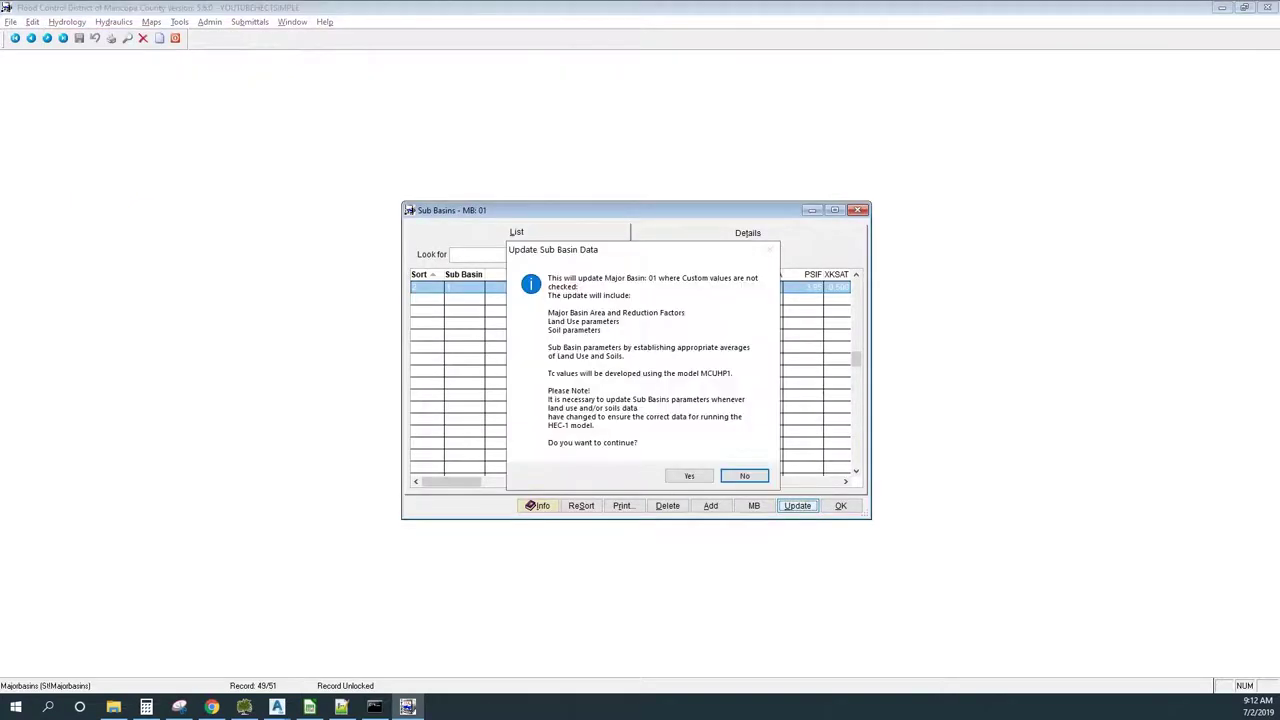
key("Tab")
key("Tab")
key("Return")
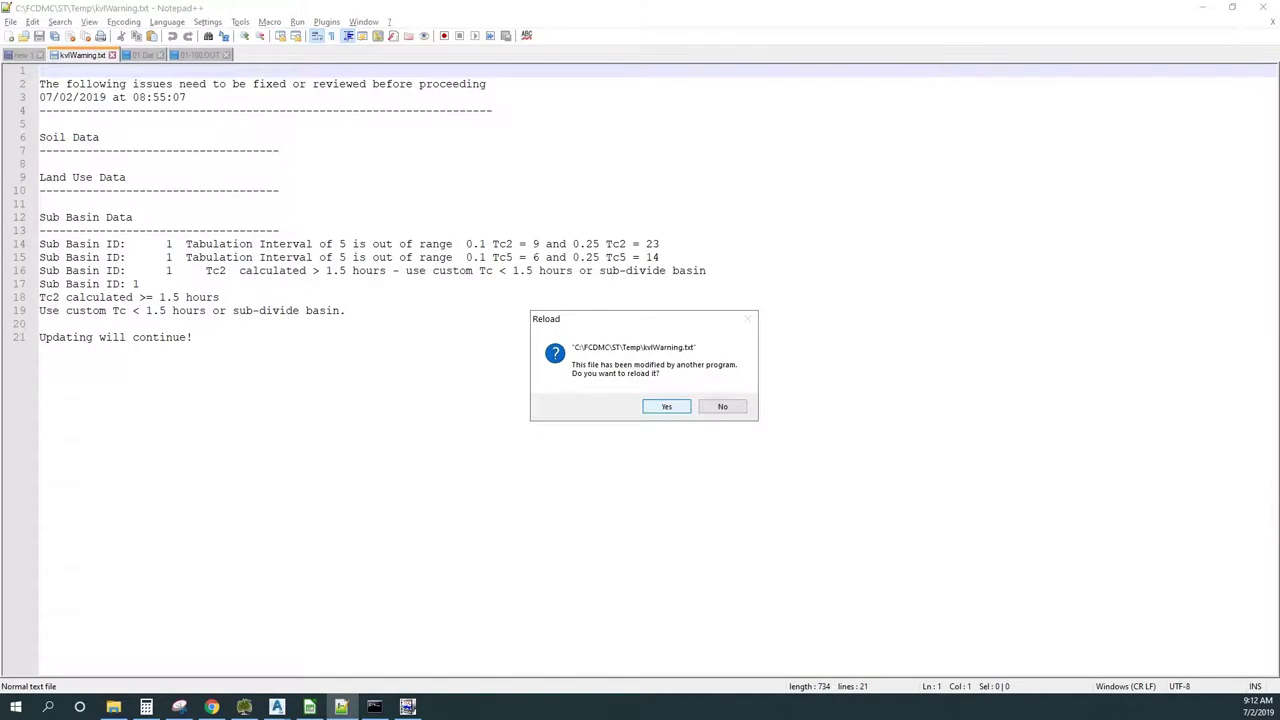
key("Return")
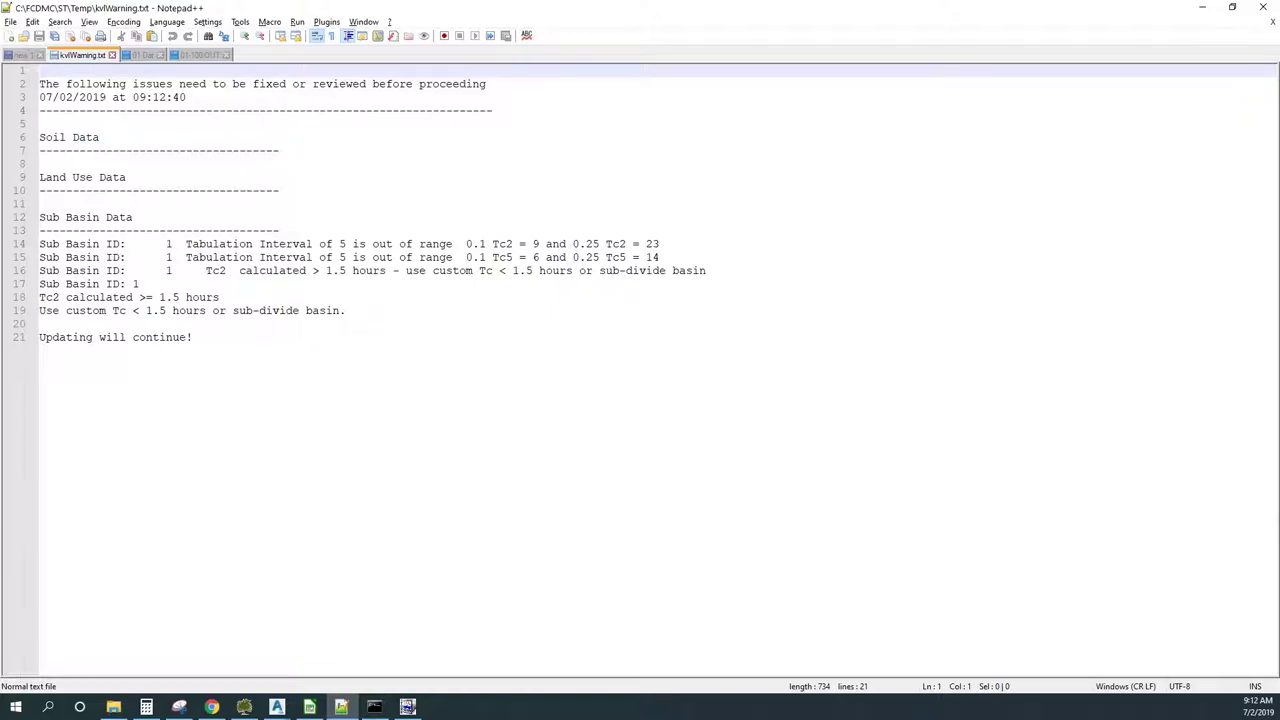
left_click(112, 55)
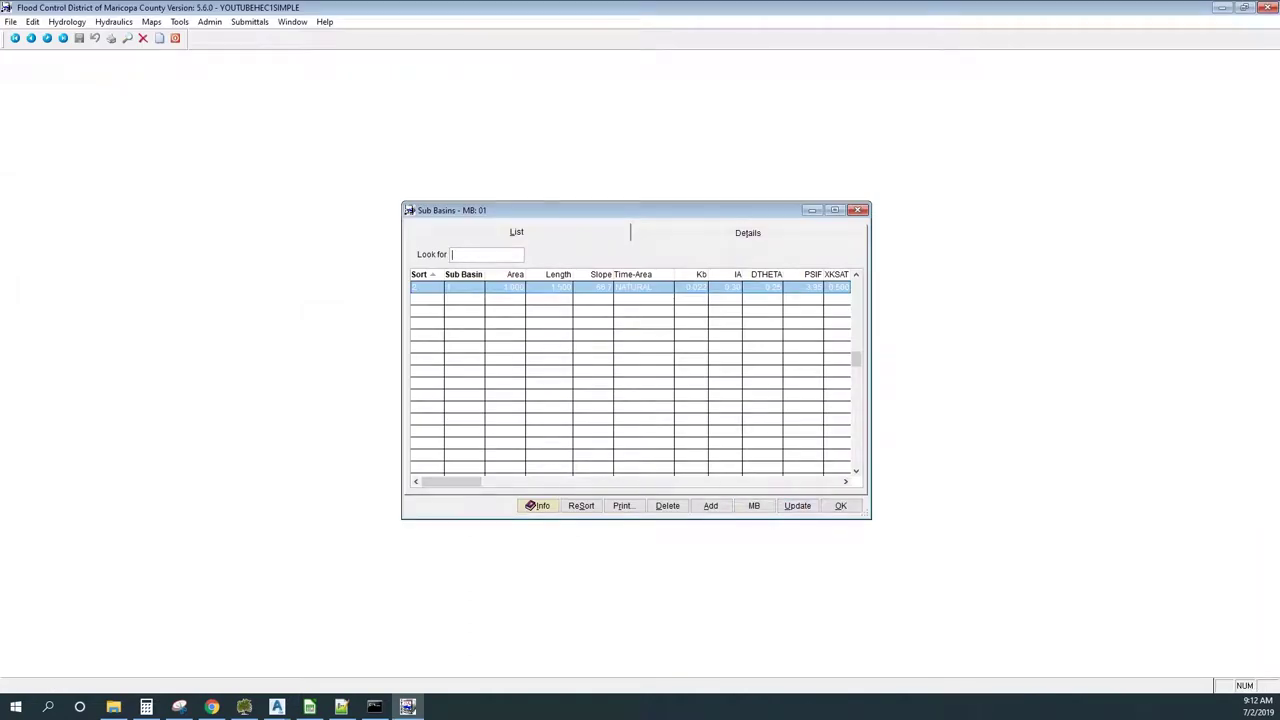
Examine the updated loss, Tc and R parameters in the Sub Basins list, and close the form
left_click_drag(451, 481, 811, 481)
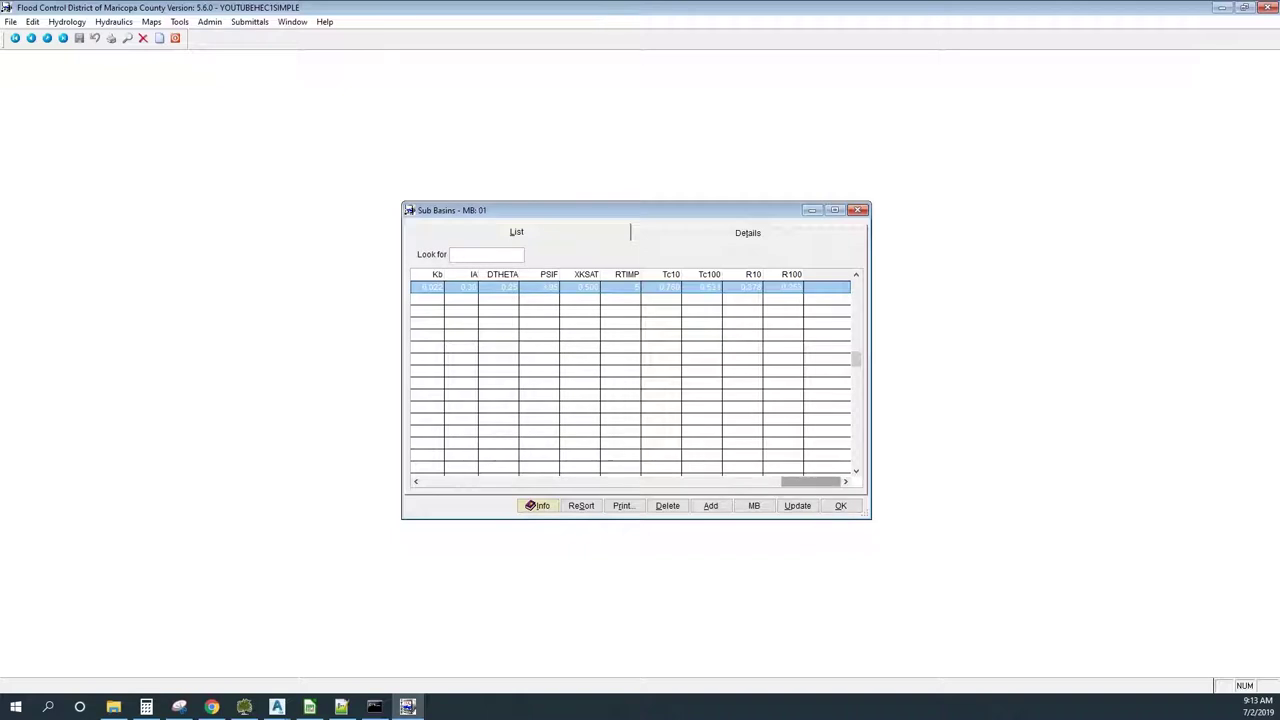
scroll(630, 481, "left", 6)
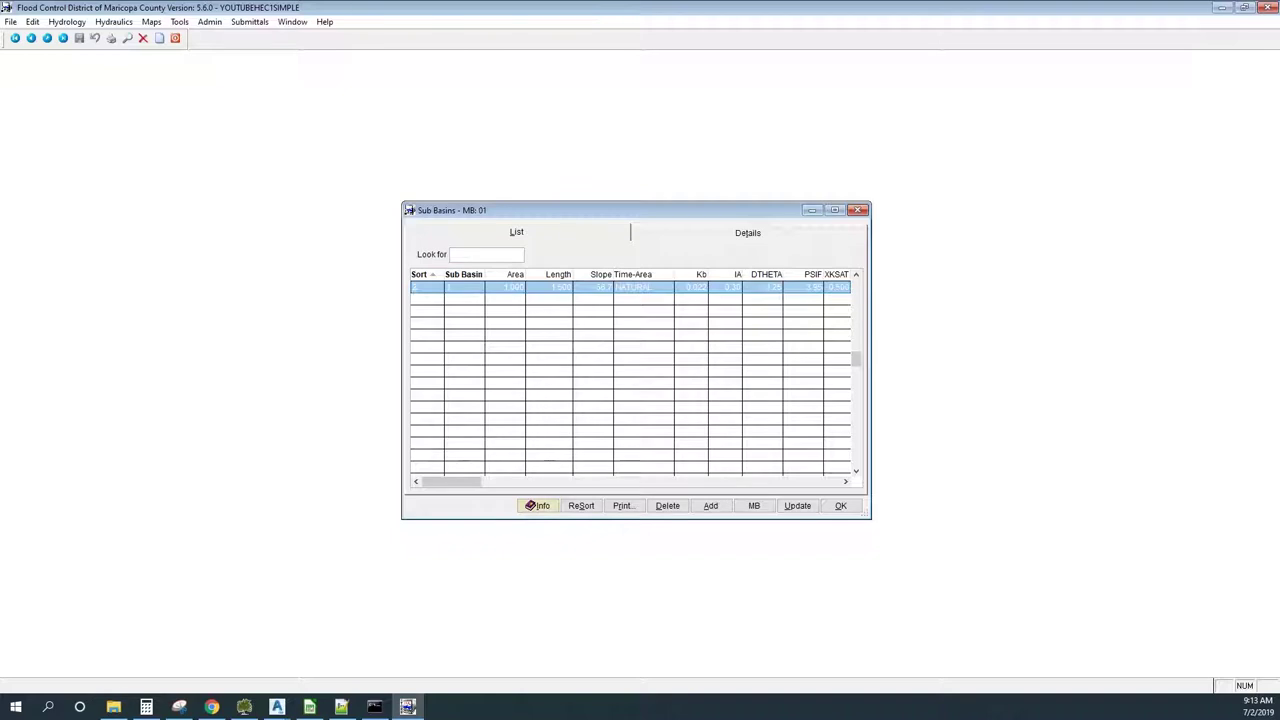
left_click(840, 505)
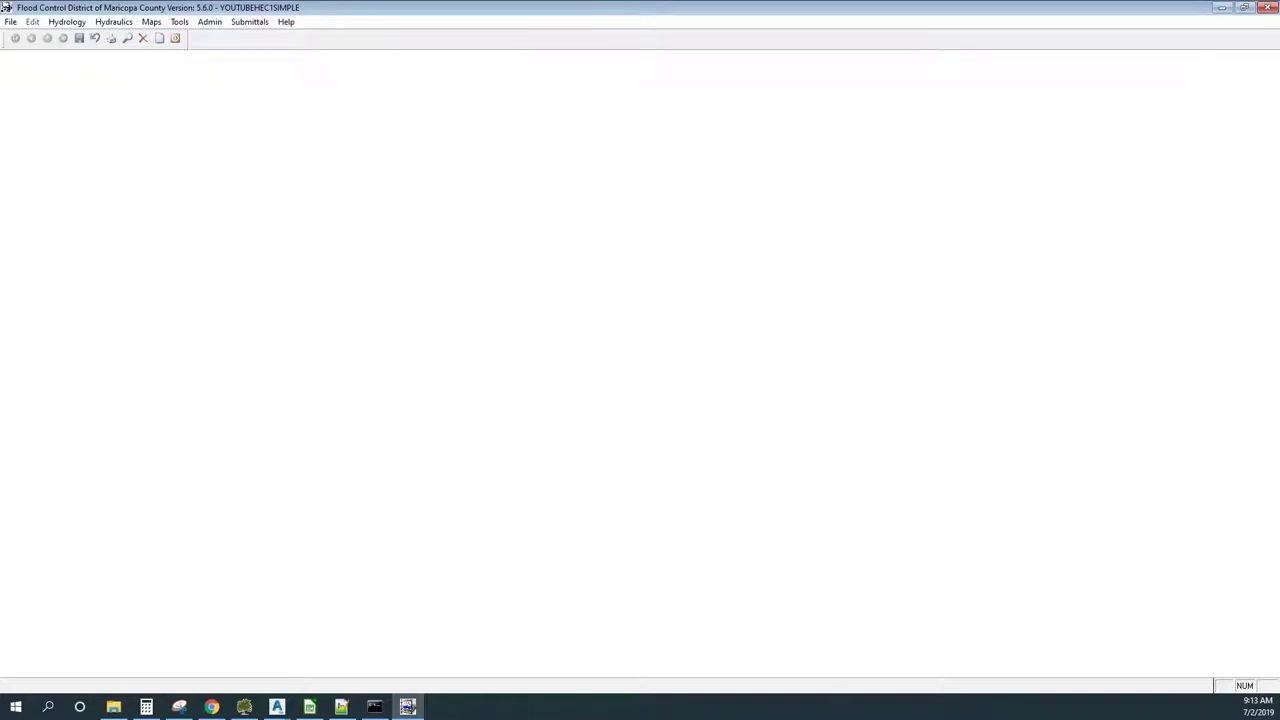
Open the HEC-1 Model Network form for major basin 01
left_click(67, 21)
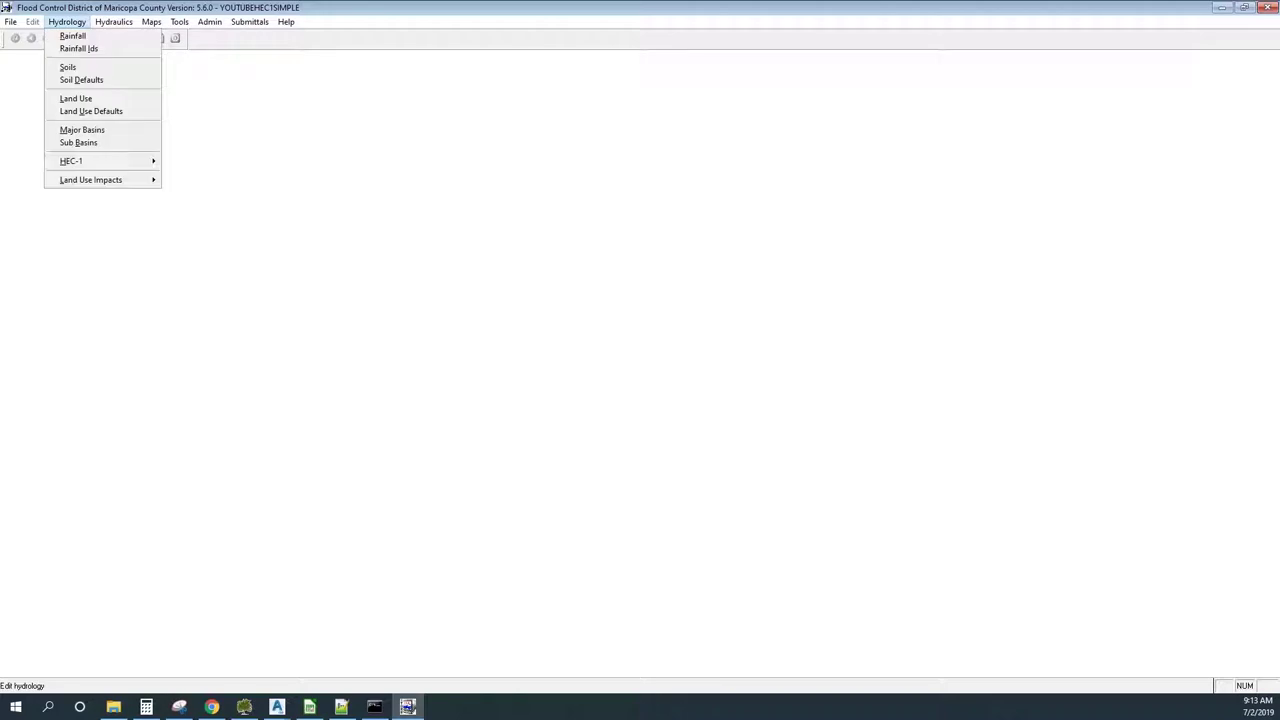
mouse_move(101, 161)
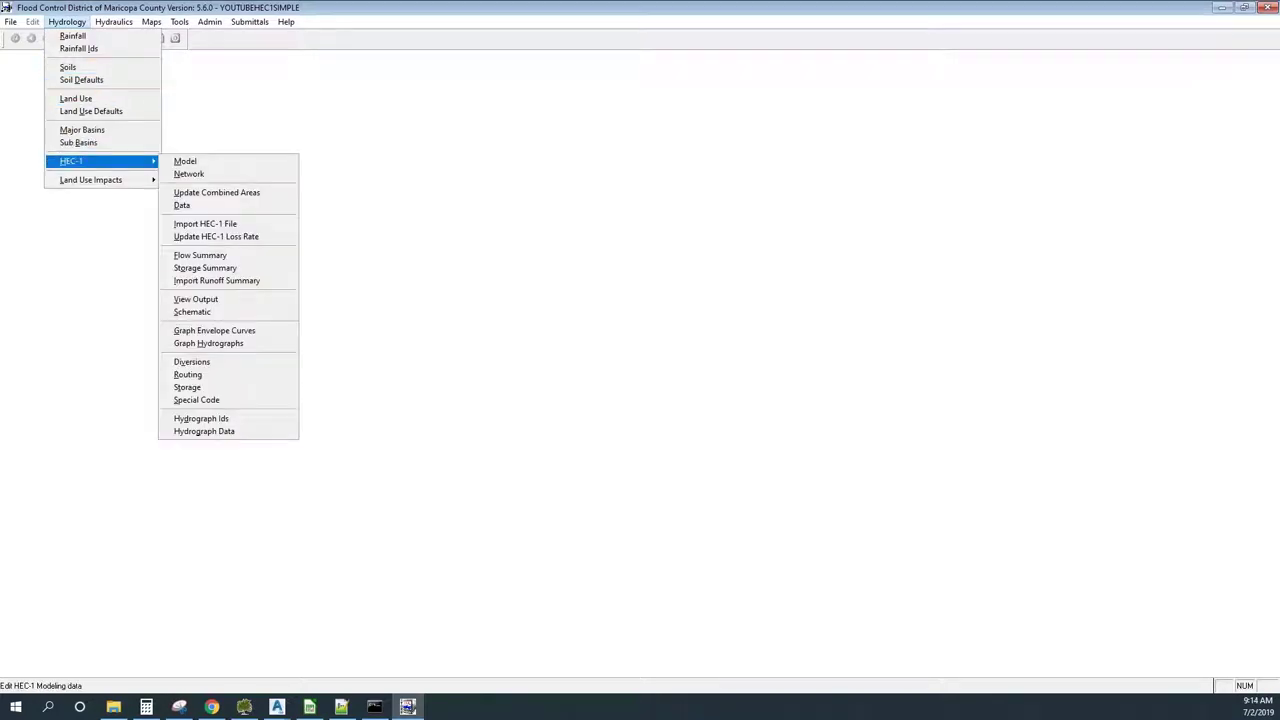
key("Down")
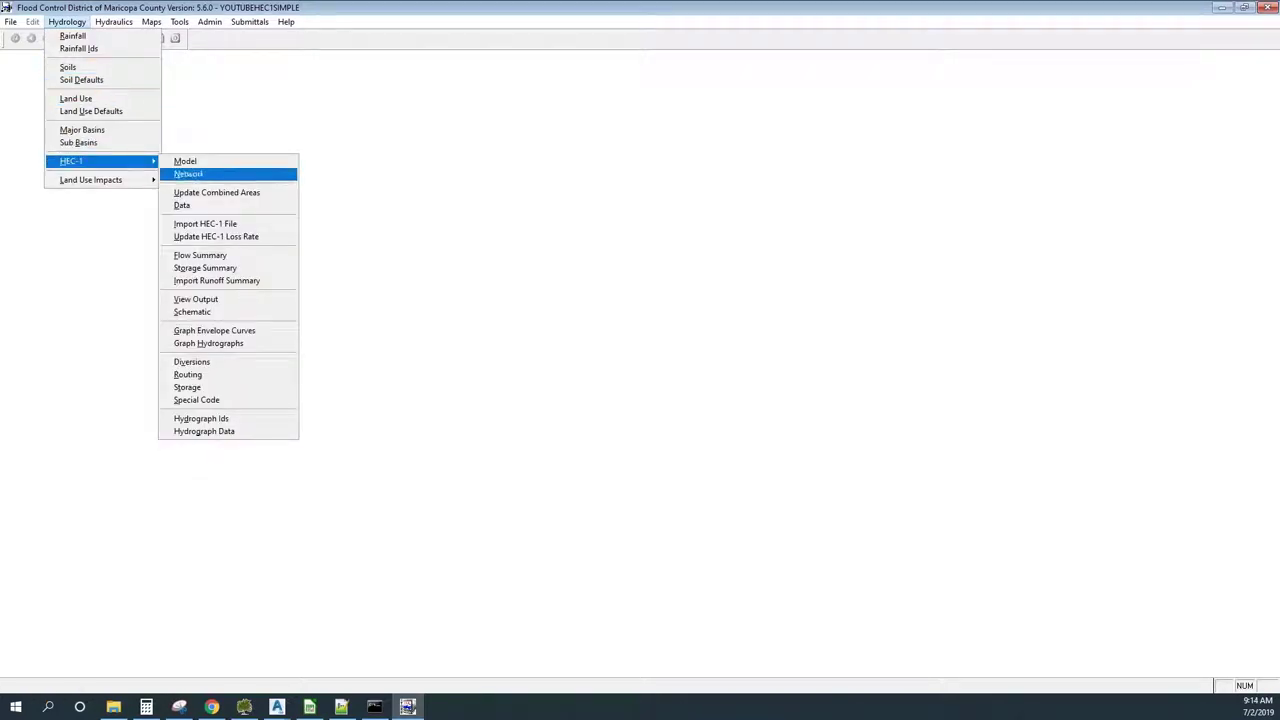
key("Return")
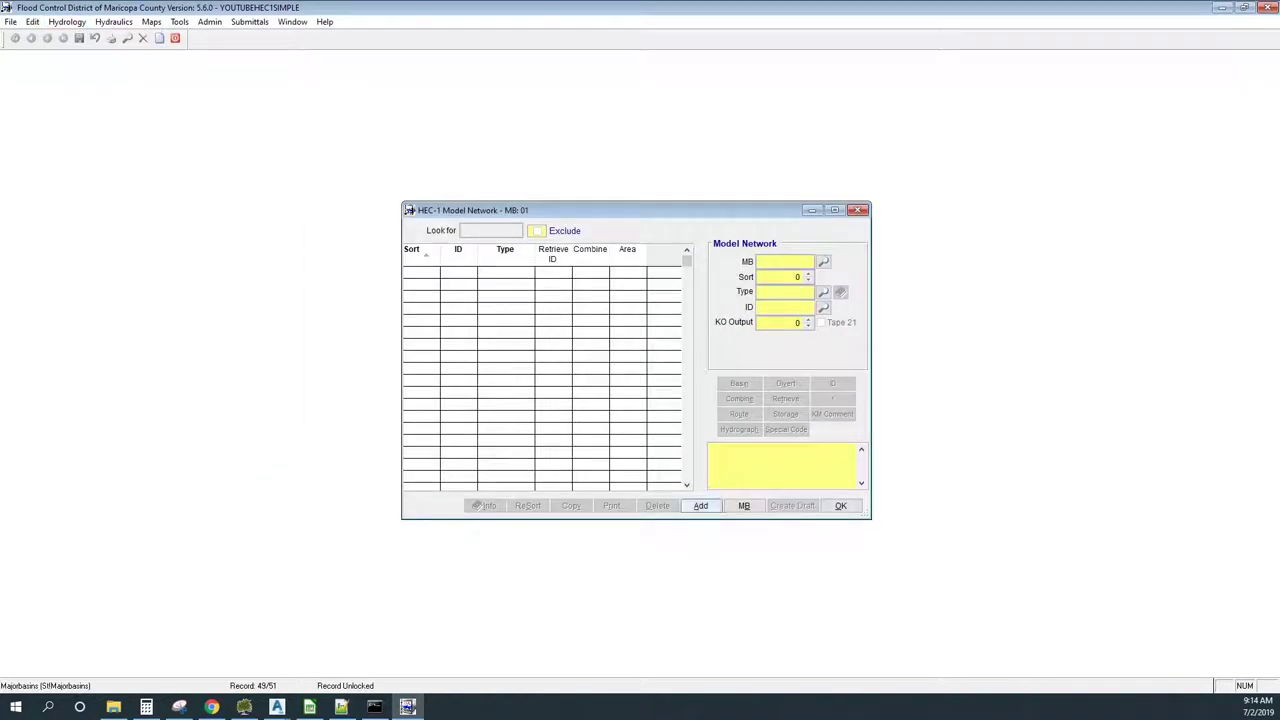
Add a Basin record with ID 1 to the HEC-1 model network for major basin 01 and save it
key("alt+a")
key("Return")
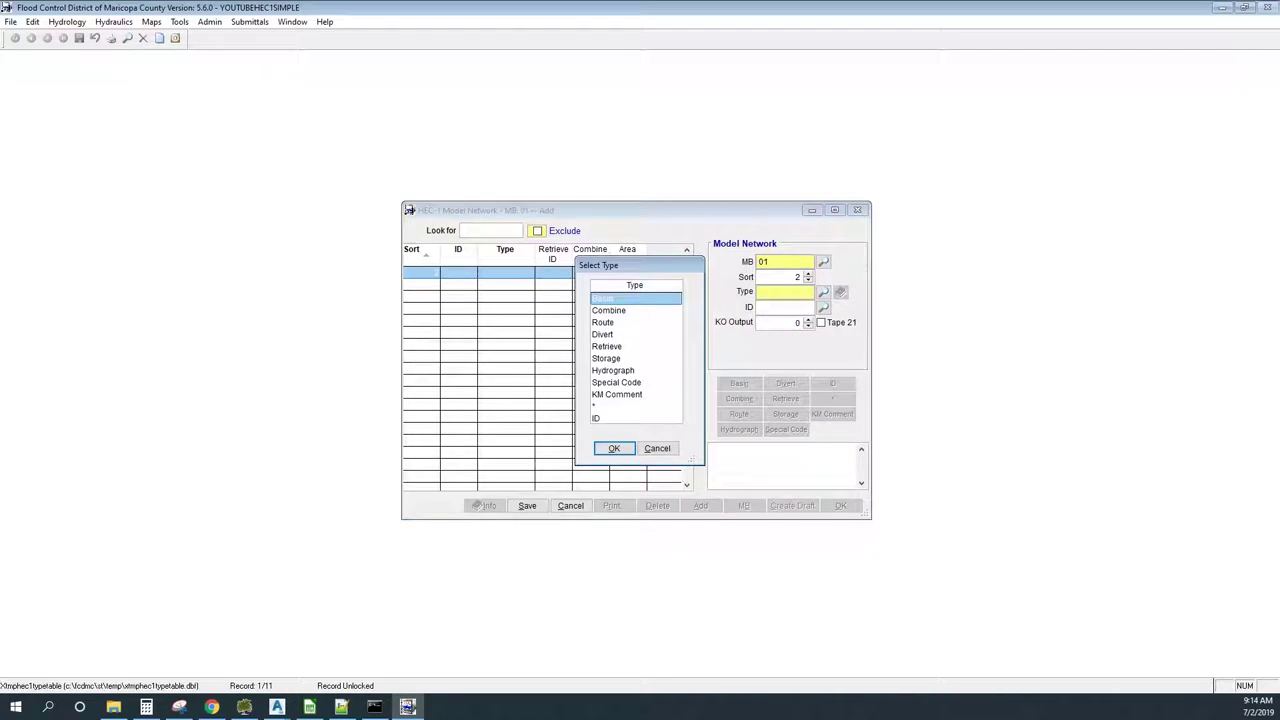
key("Return")
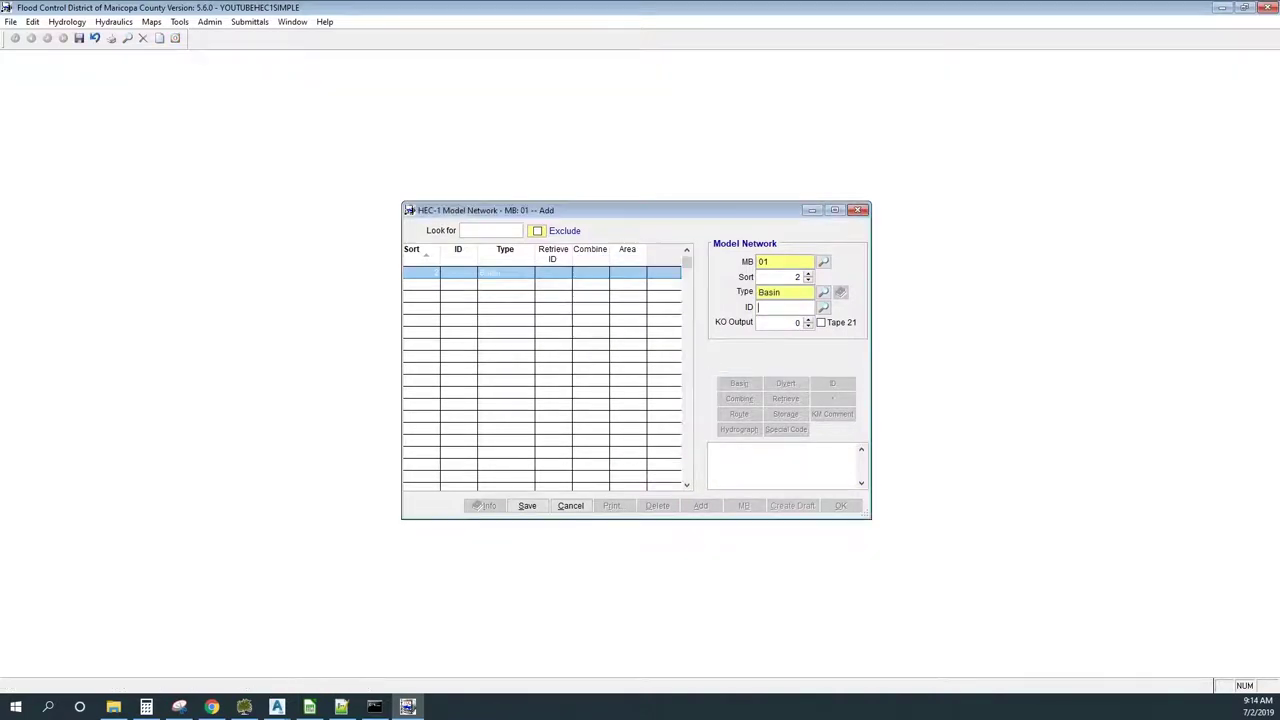
left_click(823, 307)
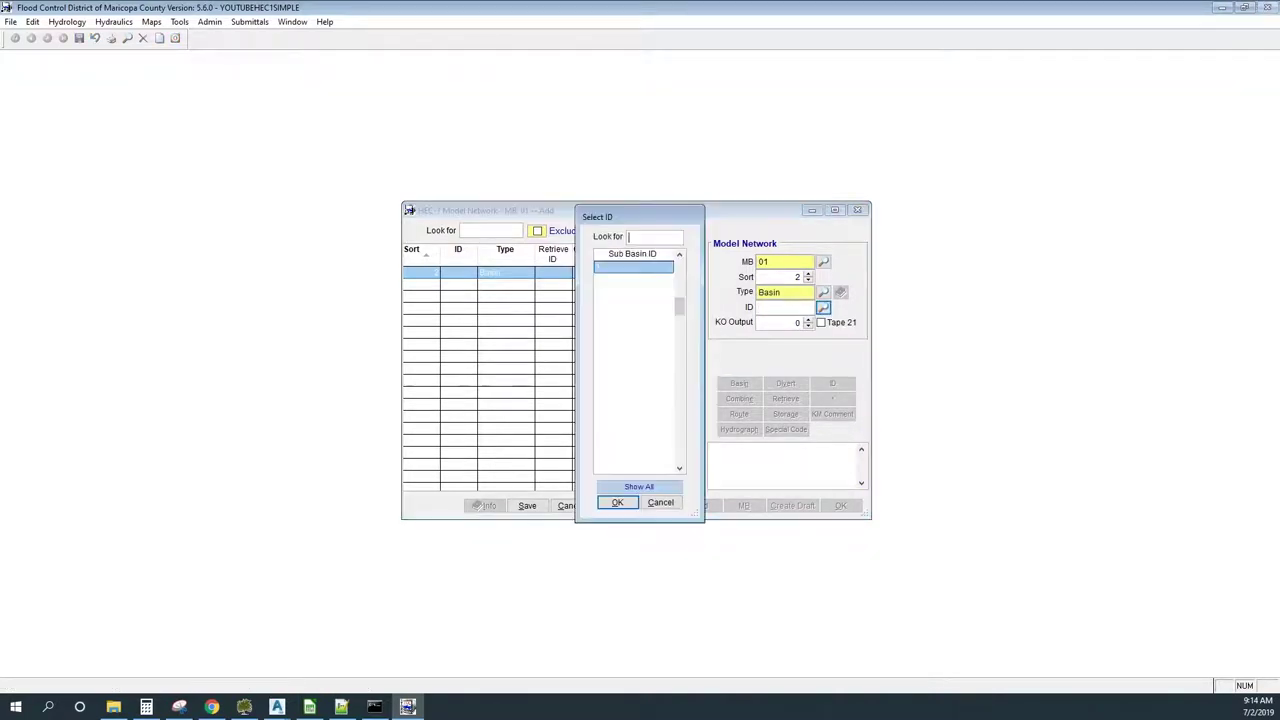
key("Return")
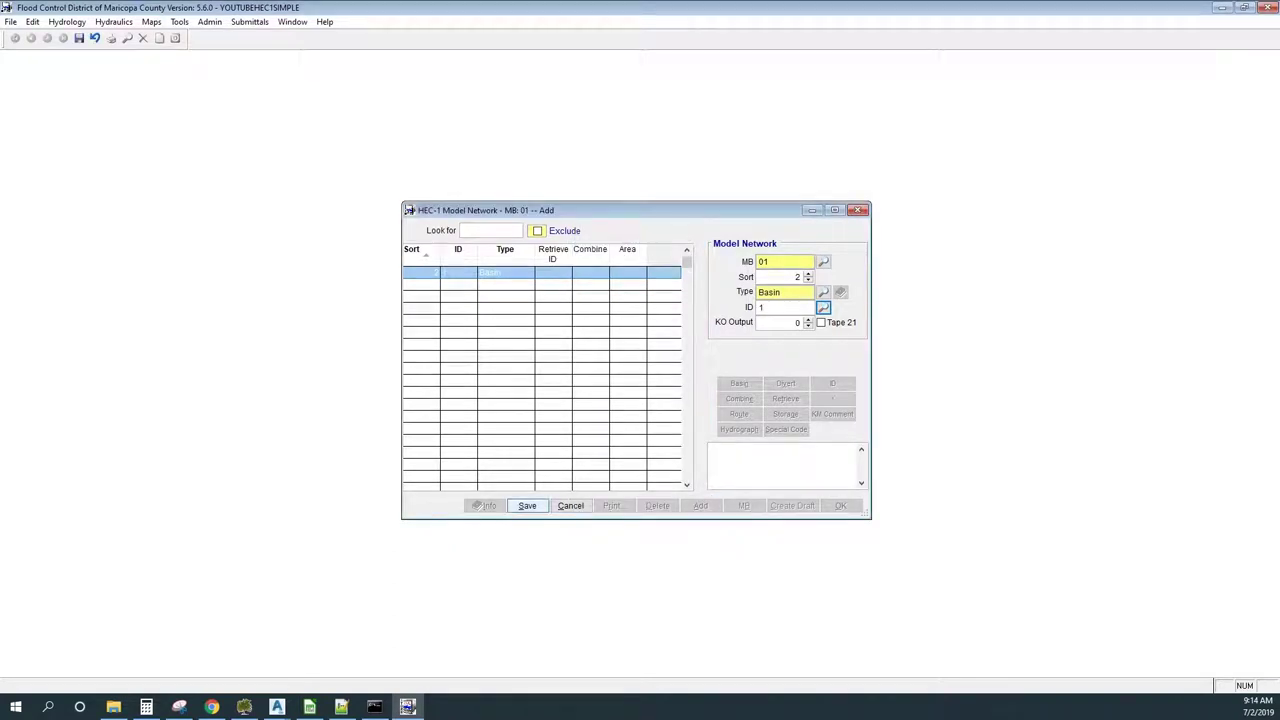
left_click(527, 505)
Create the draft HEC-1 model, reload the 01.Dat file in Notepad++, and return to DDMSW to close the network form
key("Tab")
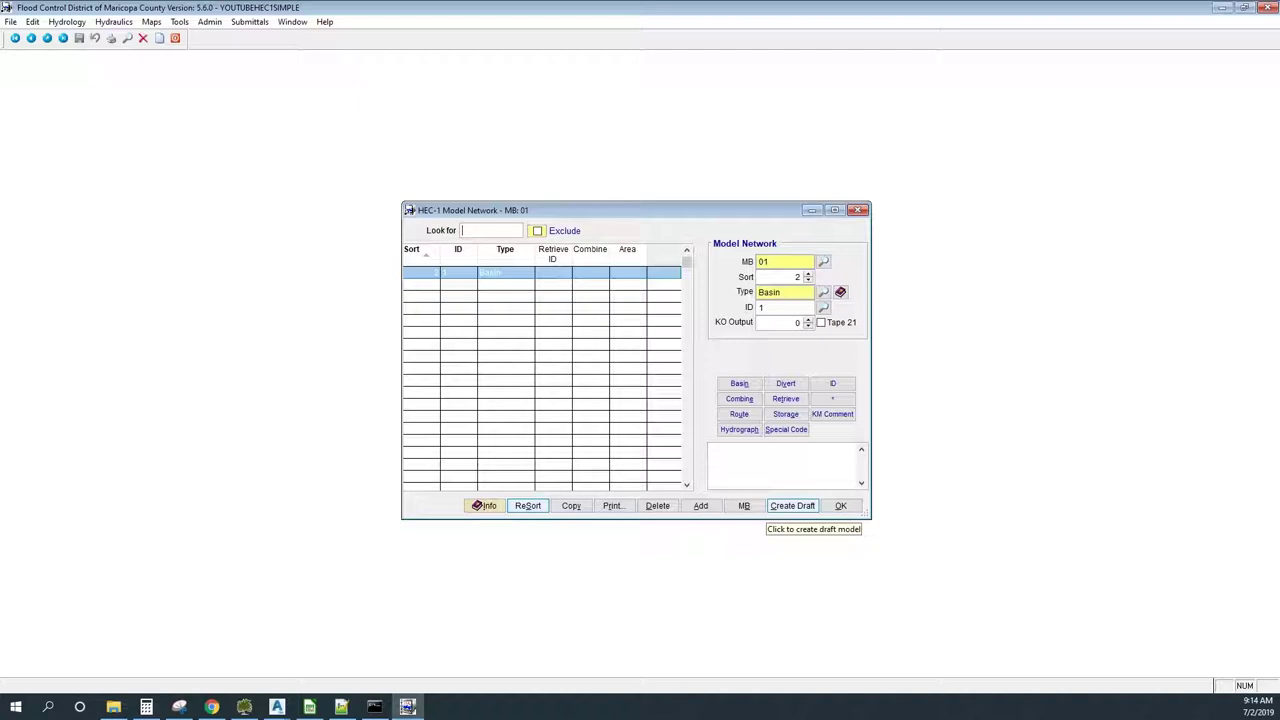
key("space")
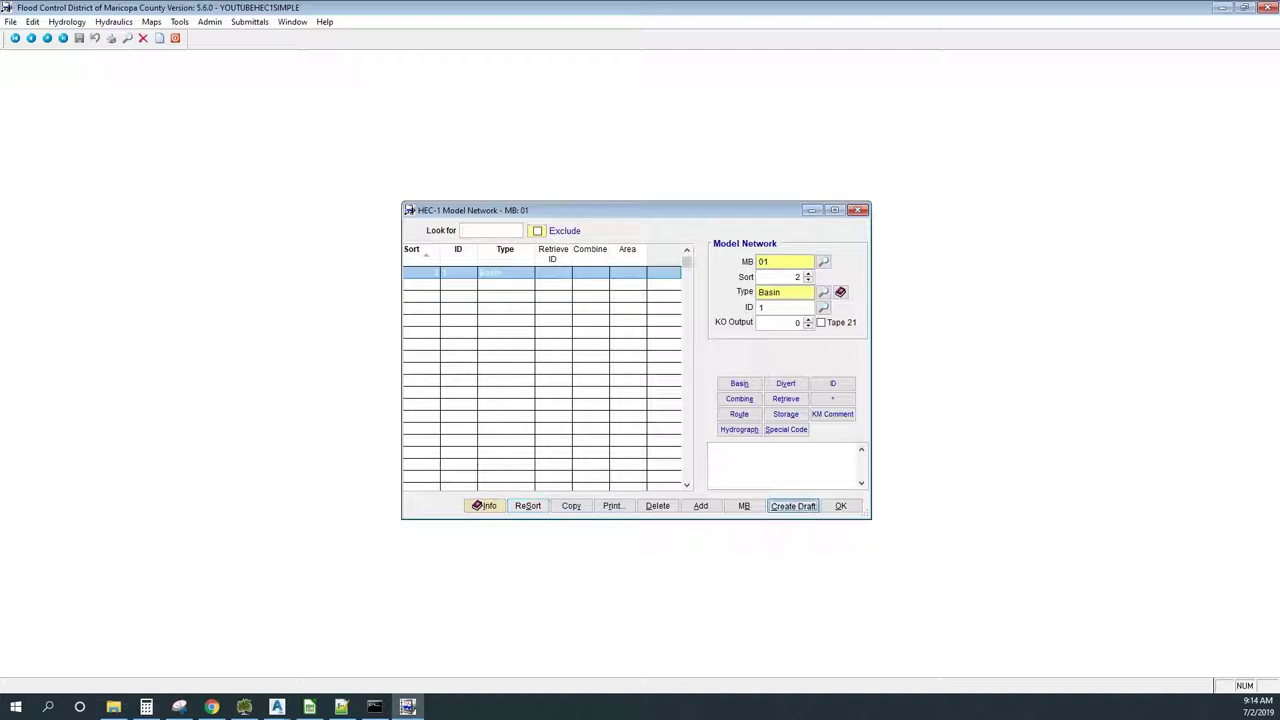
key("Left")
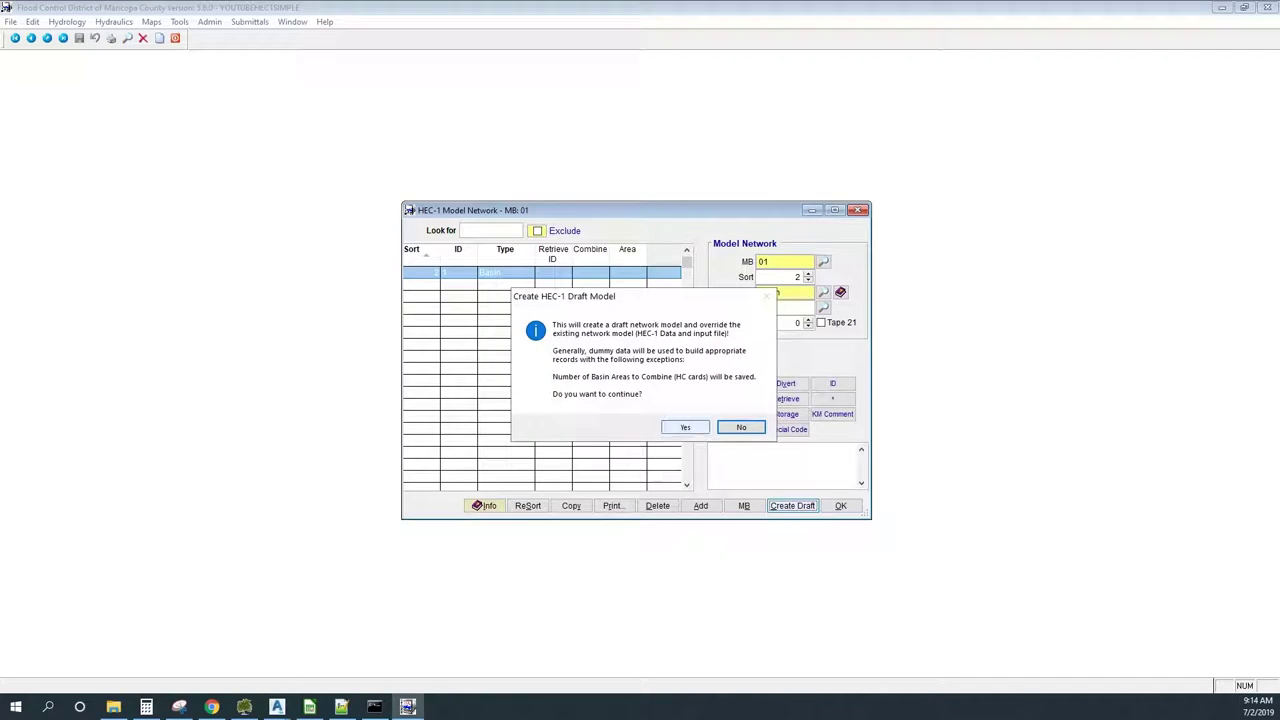
key("Left")
key("Return")
key("Return")
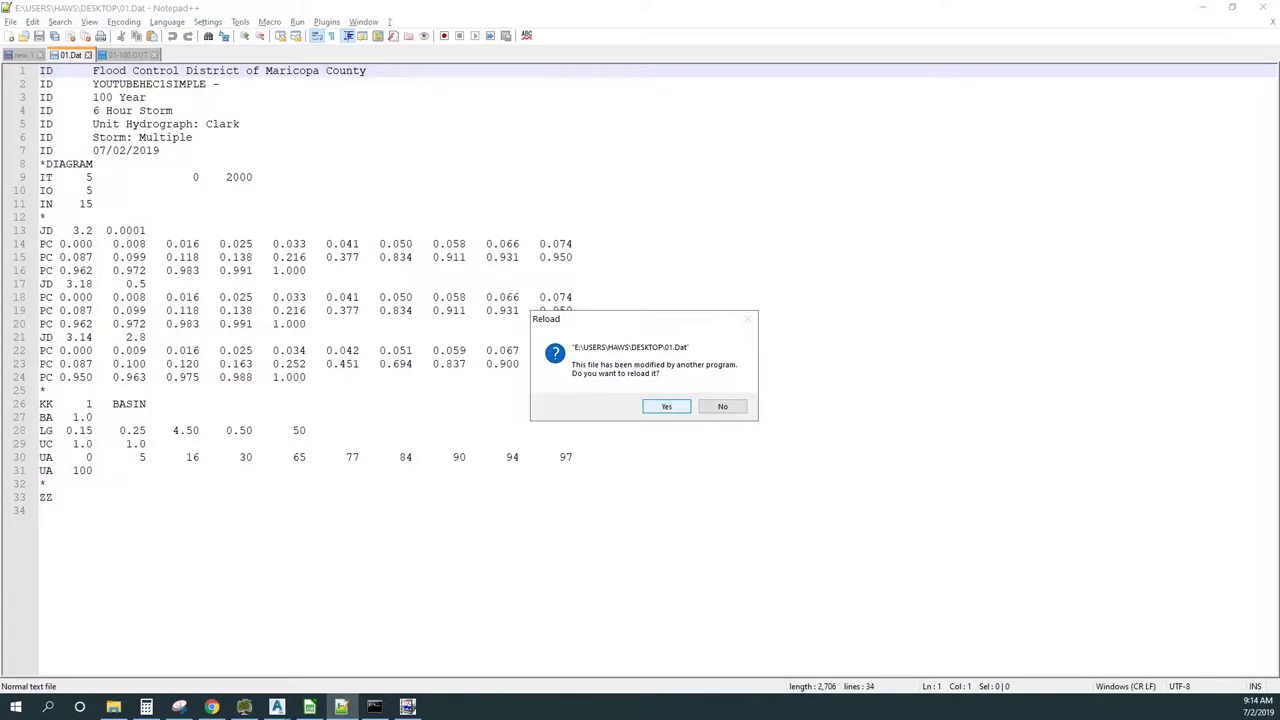
key("Return")
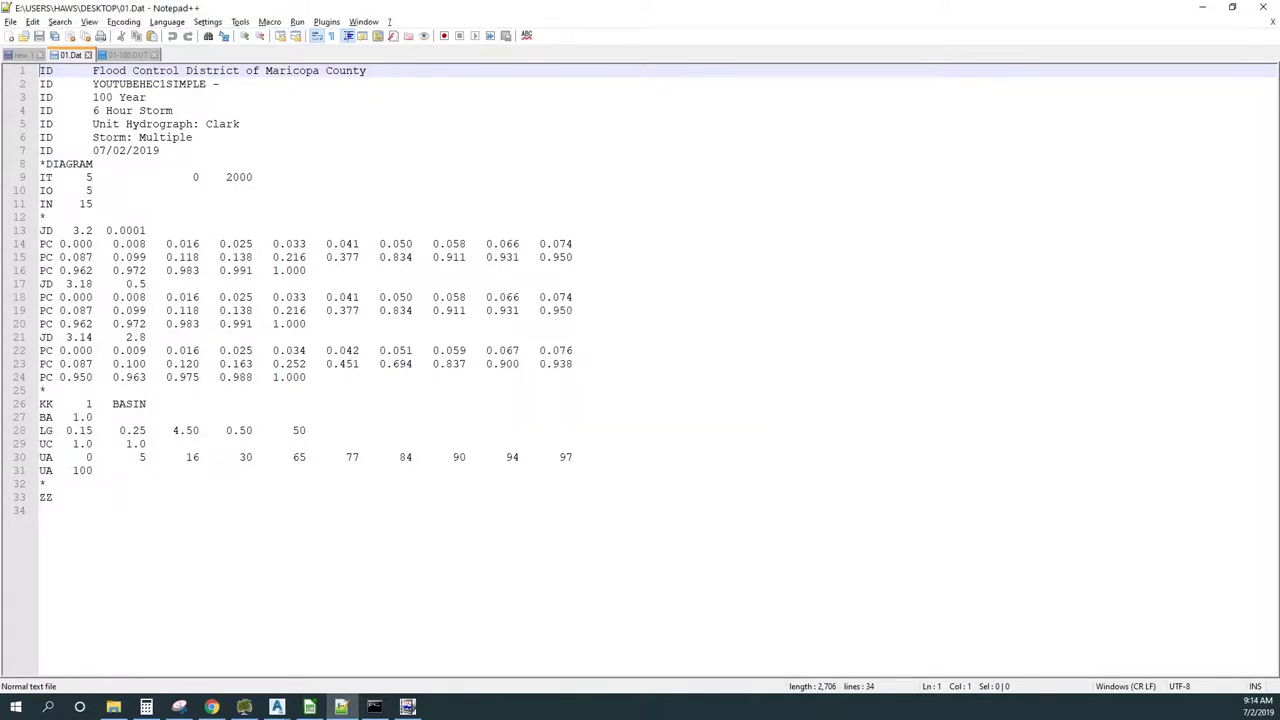
key("alt+Tab")
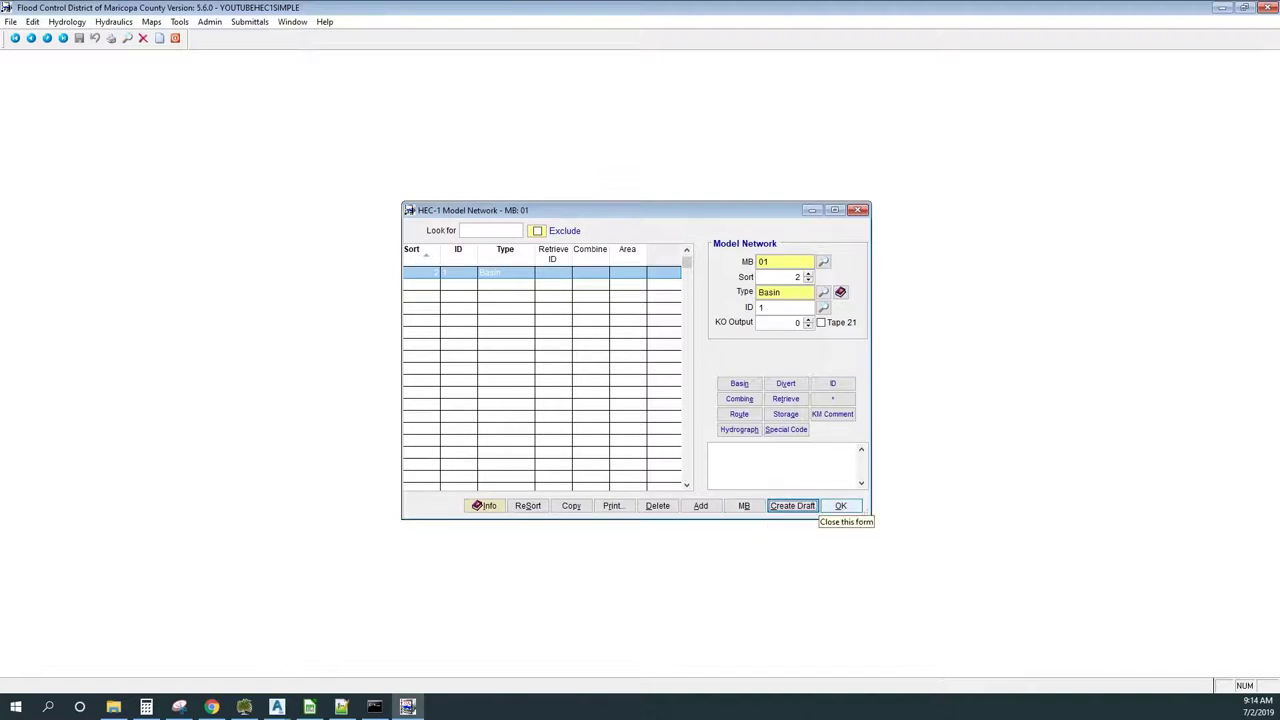
left_click(840, 506)
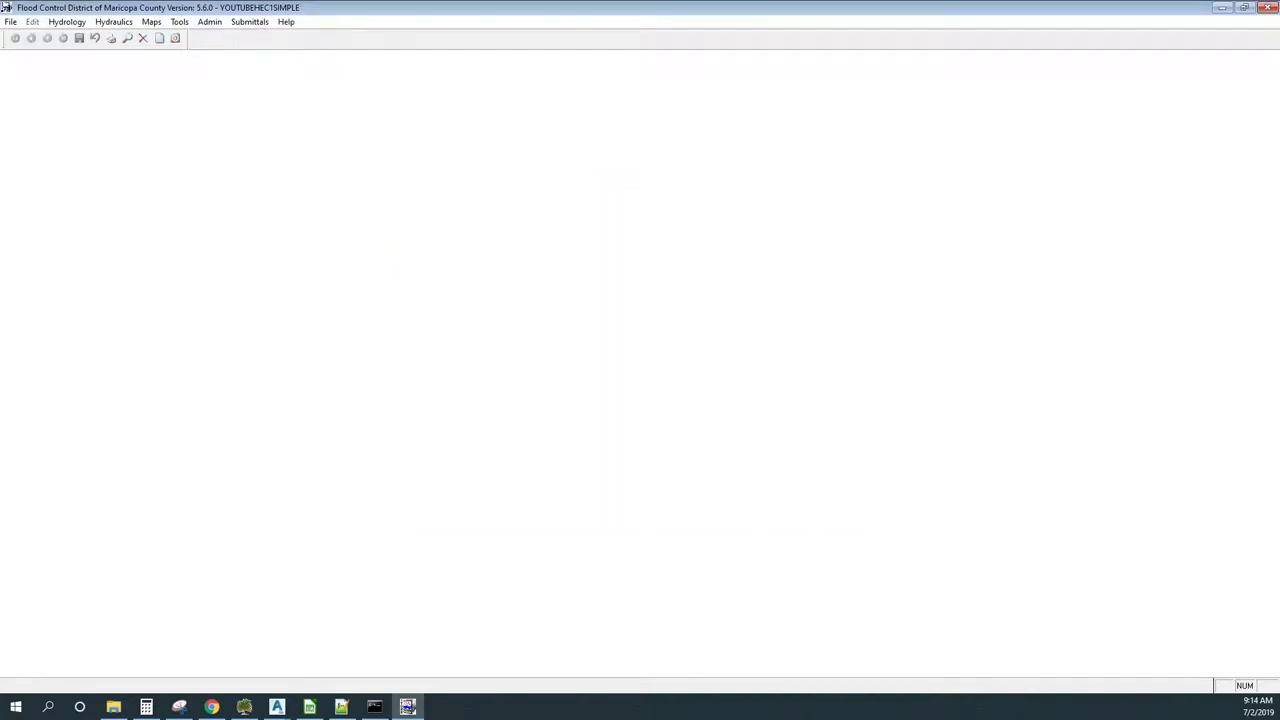
Run the dummy 100-year HEC-1 model for major basin 01 with Update HEC-1 disabled
left_click(67, 21)
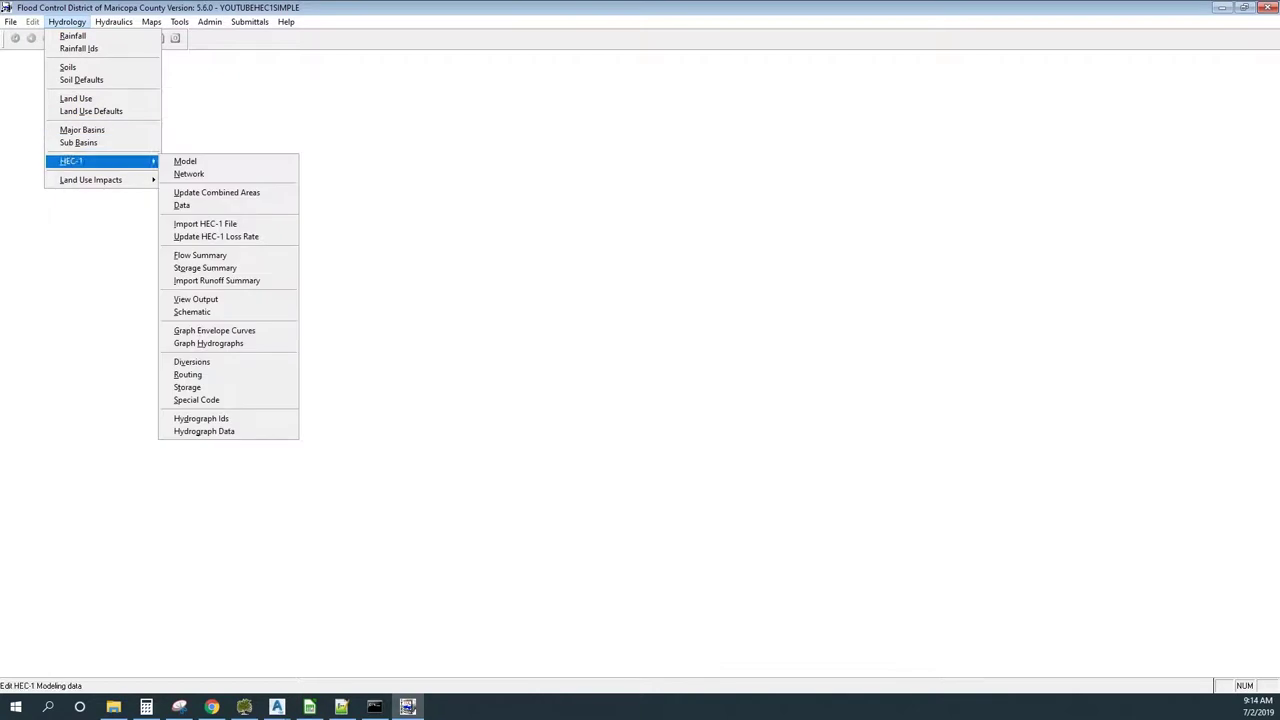
key("Return")
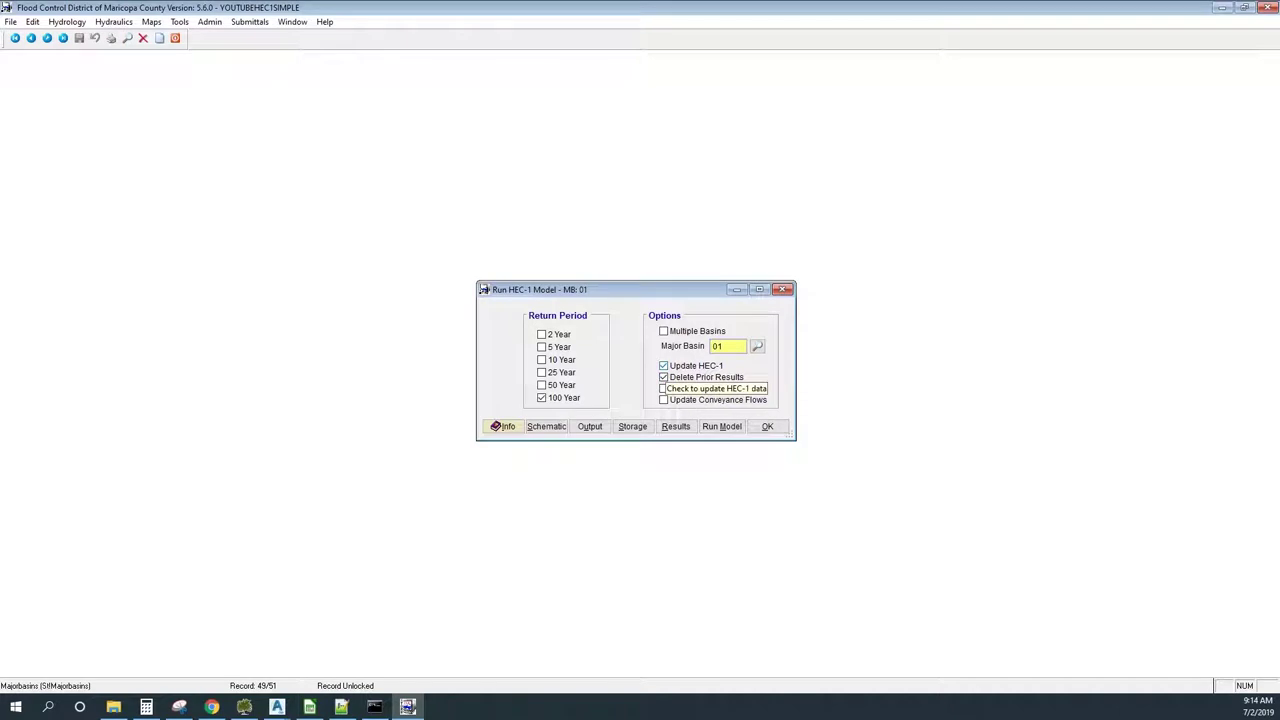
left_click(663, 365)
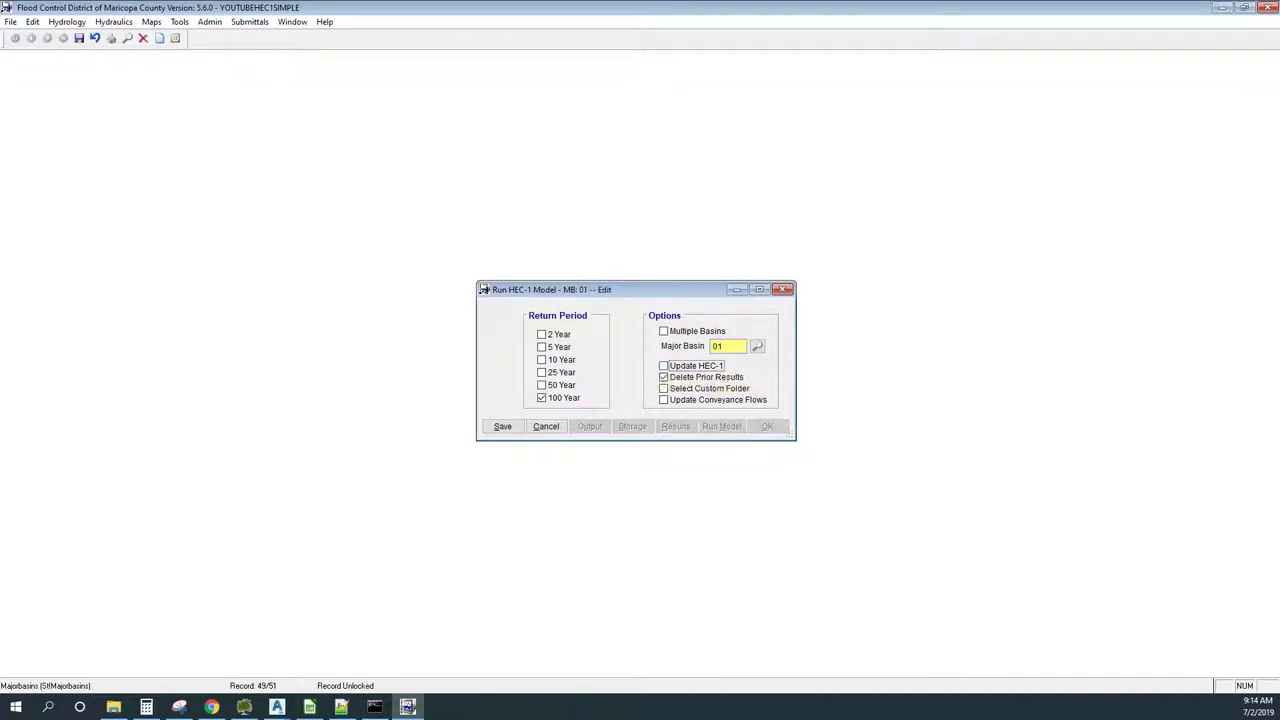
left_click(502, 426)
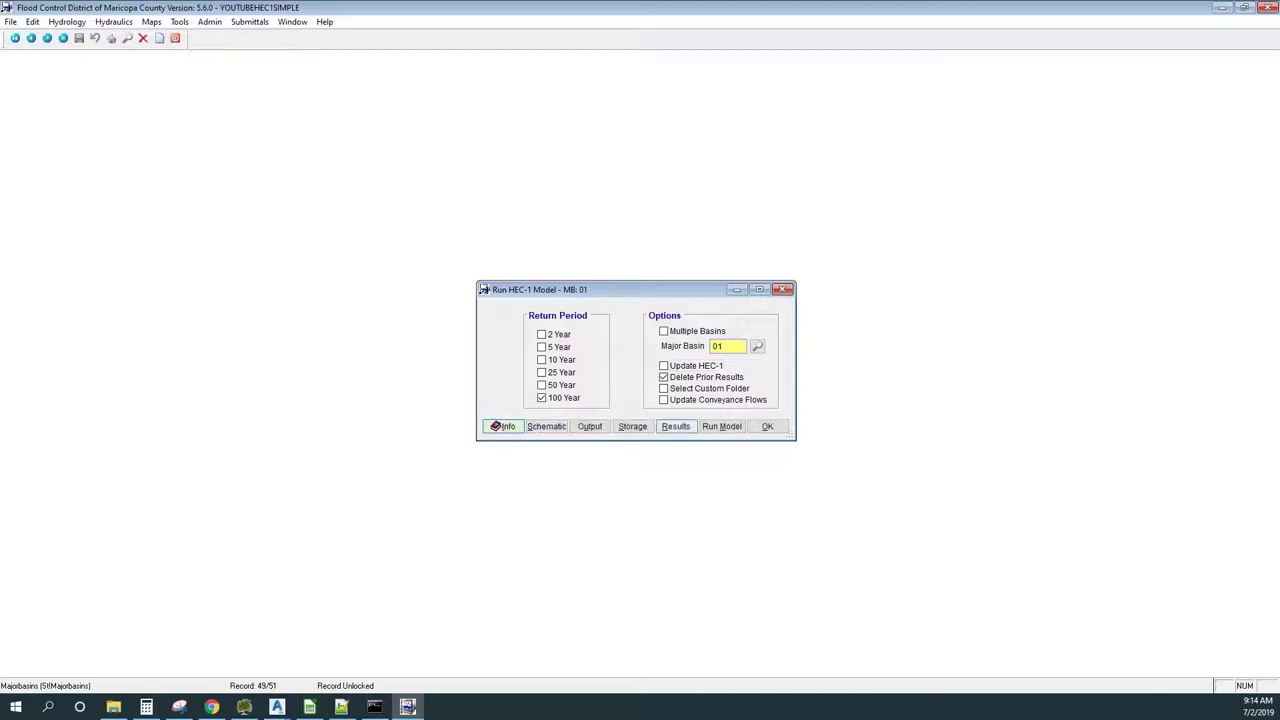
left_click(721, 426)
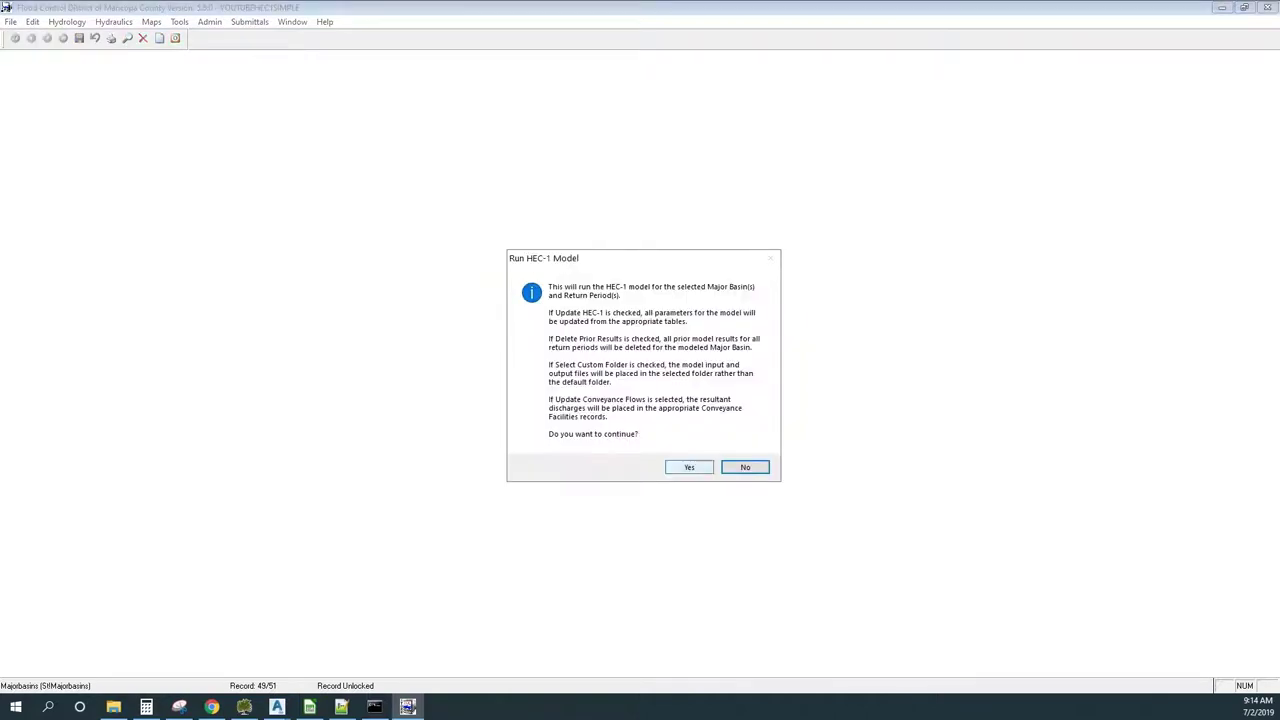
left_click(689, 467)
key("Return")
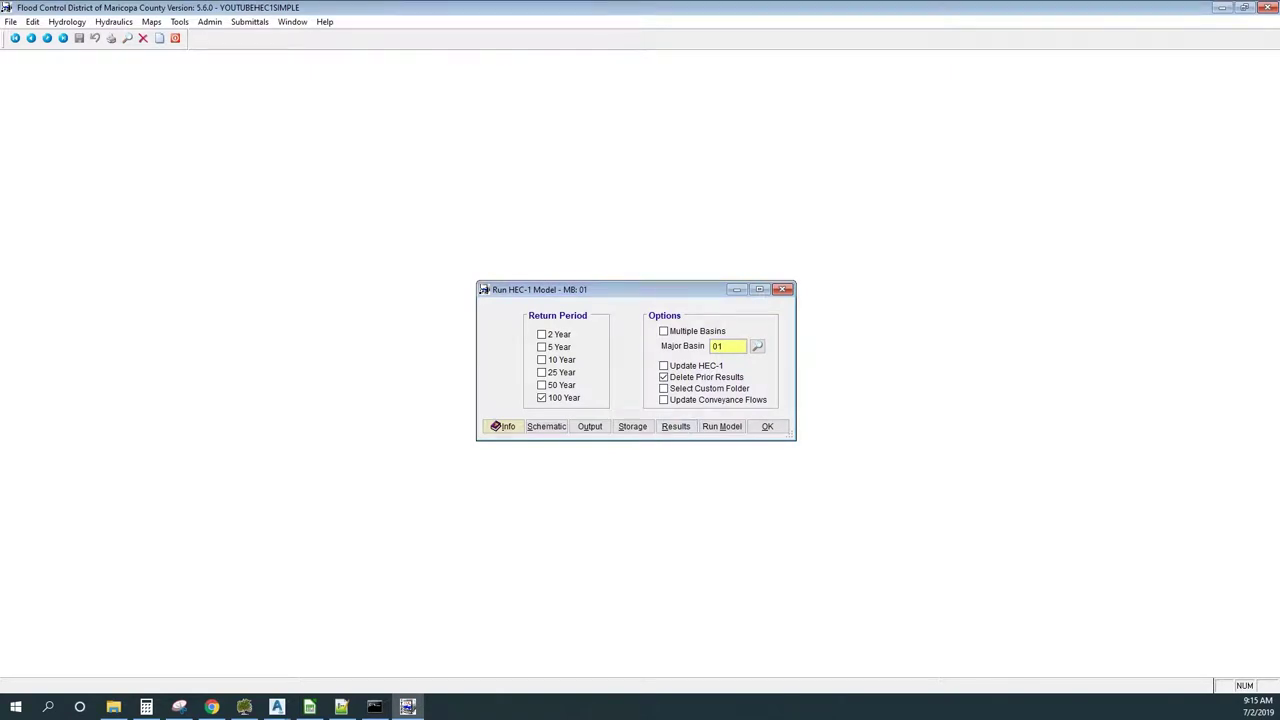
Rerun the 100-year HEC-1 model with Update HEC-1 enabled, and check its flow summary
left_click(663, 365)
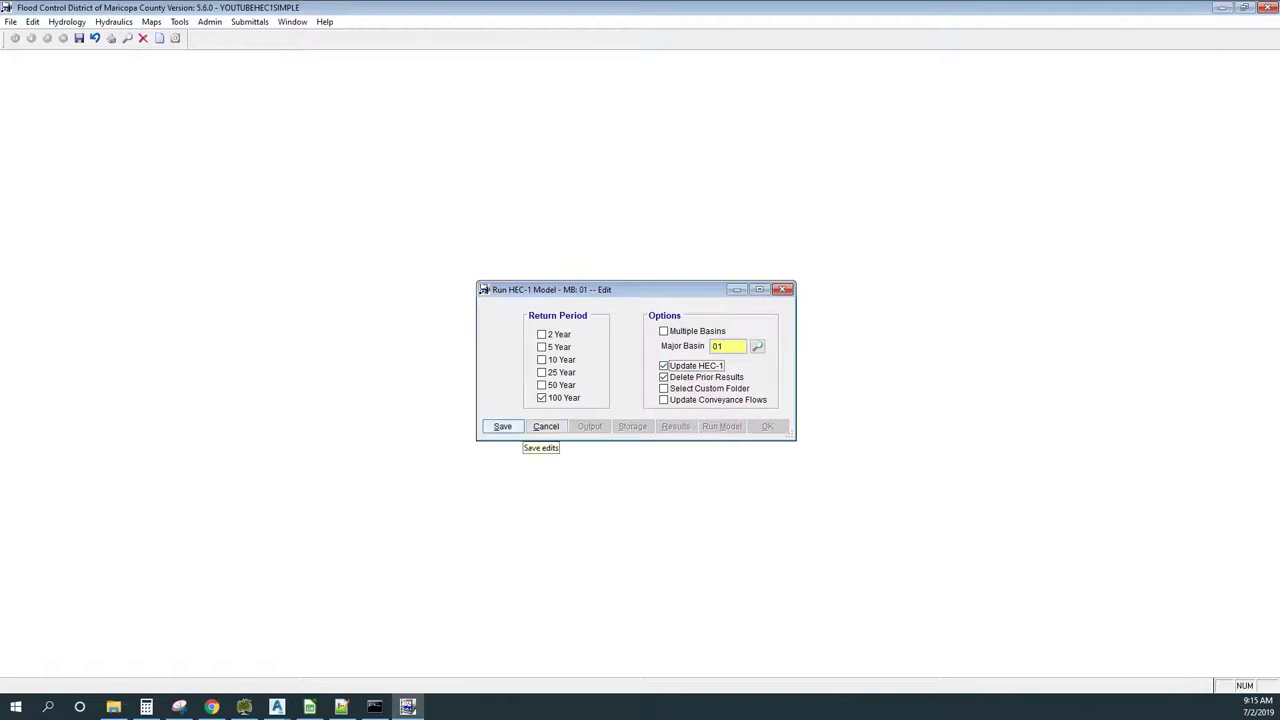
left_click(502, 426)
left_click(721, 426)
key("Left")
key("Return")
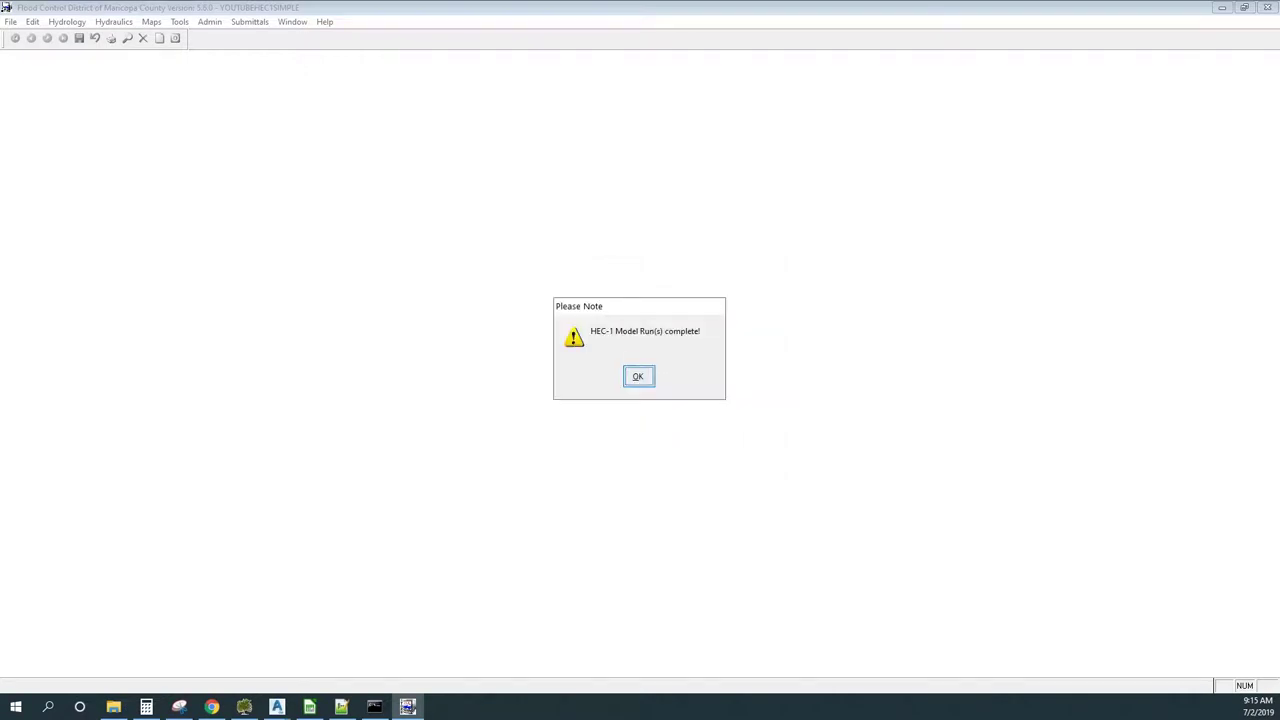
key("Return")
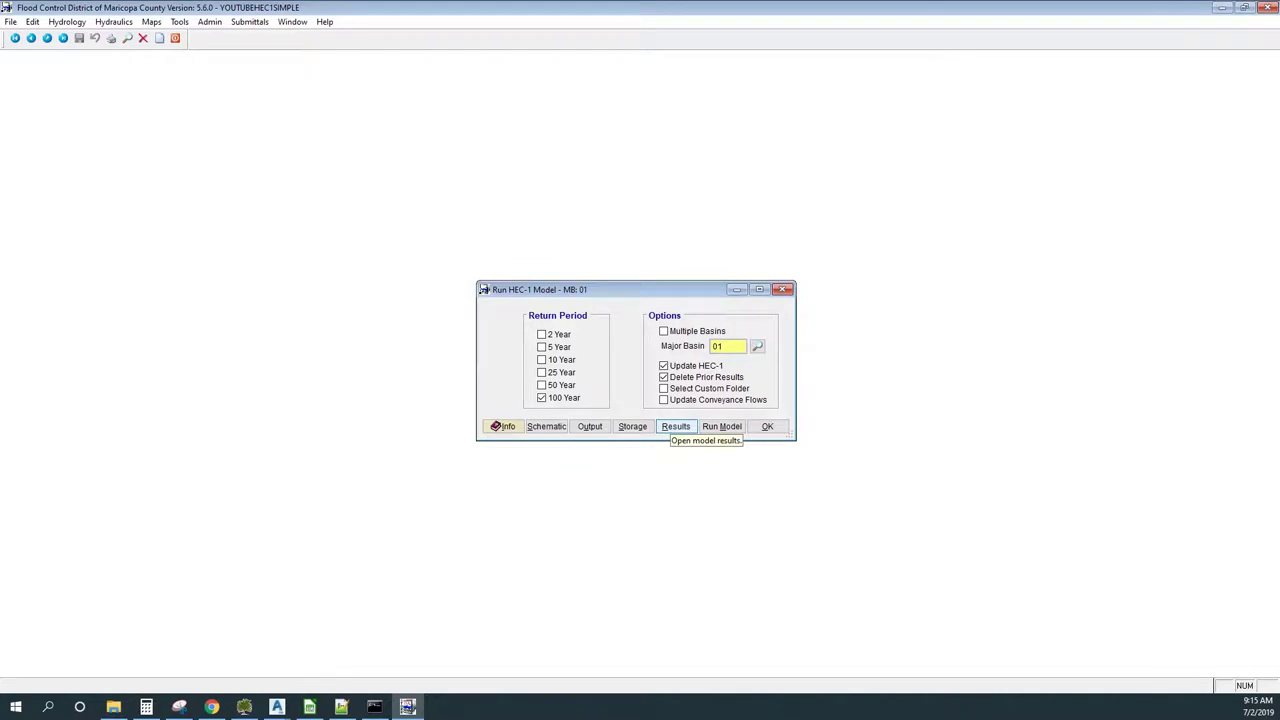
left_click(676, 426)
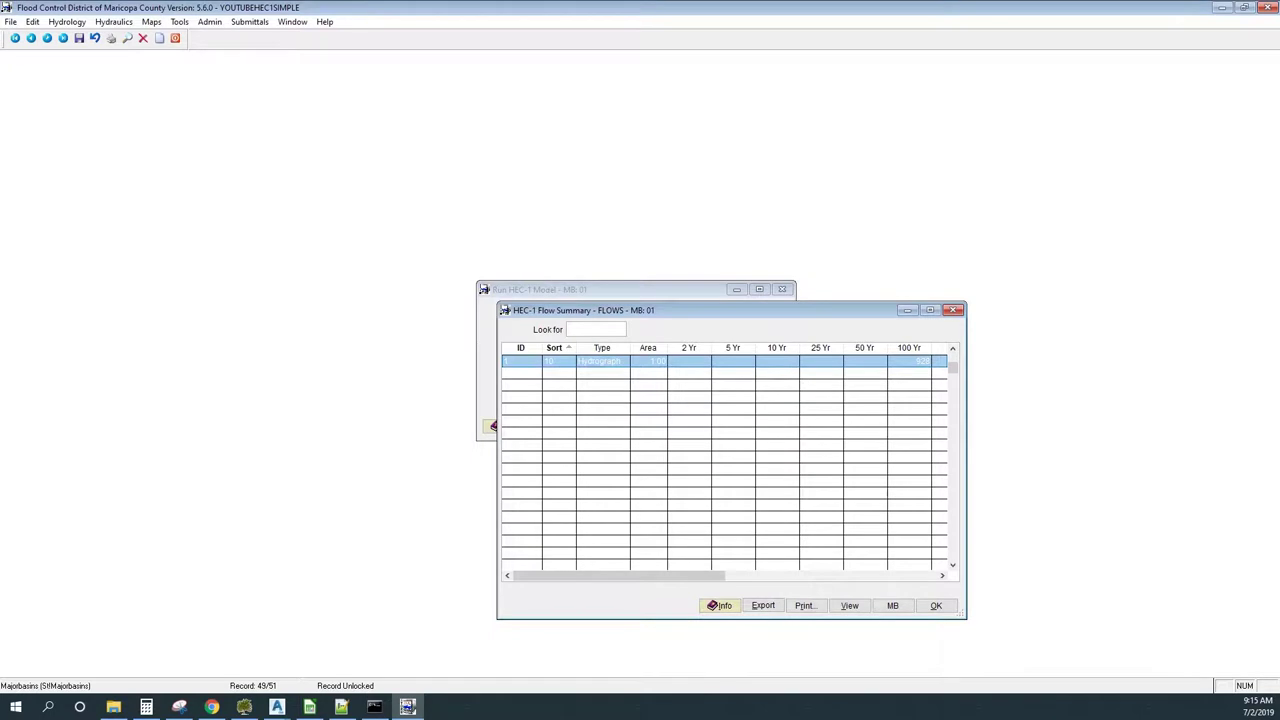
left_click(935, 605)
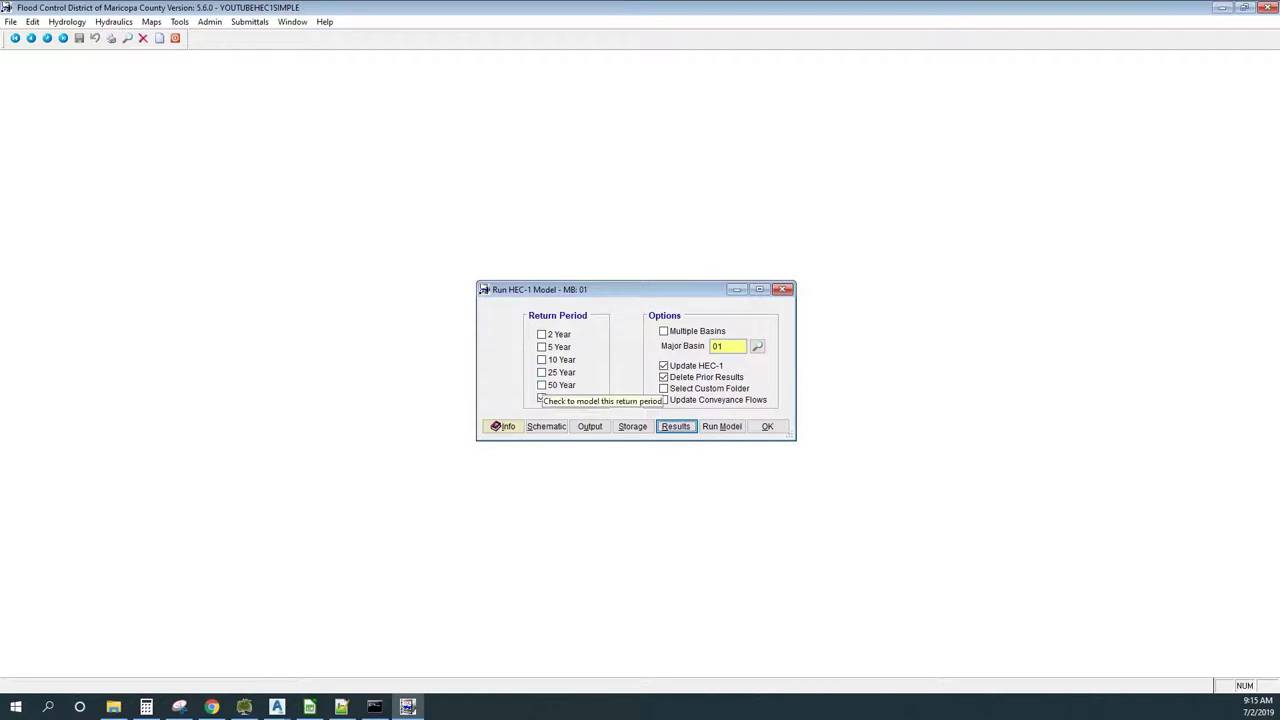
Add the 2, 5, 10, 25 and 50 Year return periods, run all the HEC-1 models, and check the flow summary
left_click(541, 385)
left_click(541, 372)
left_click(542, 359)
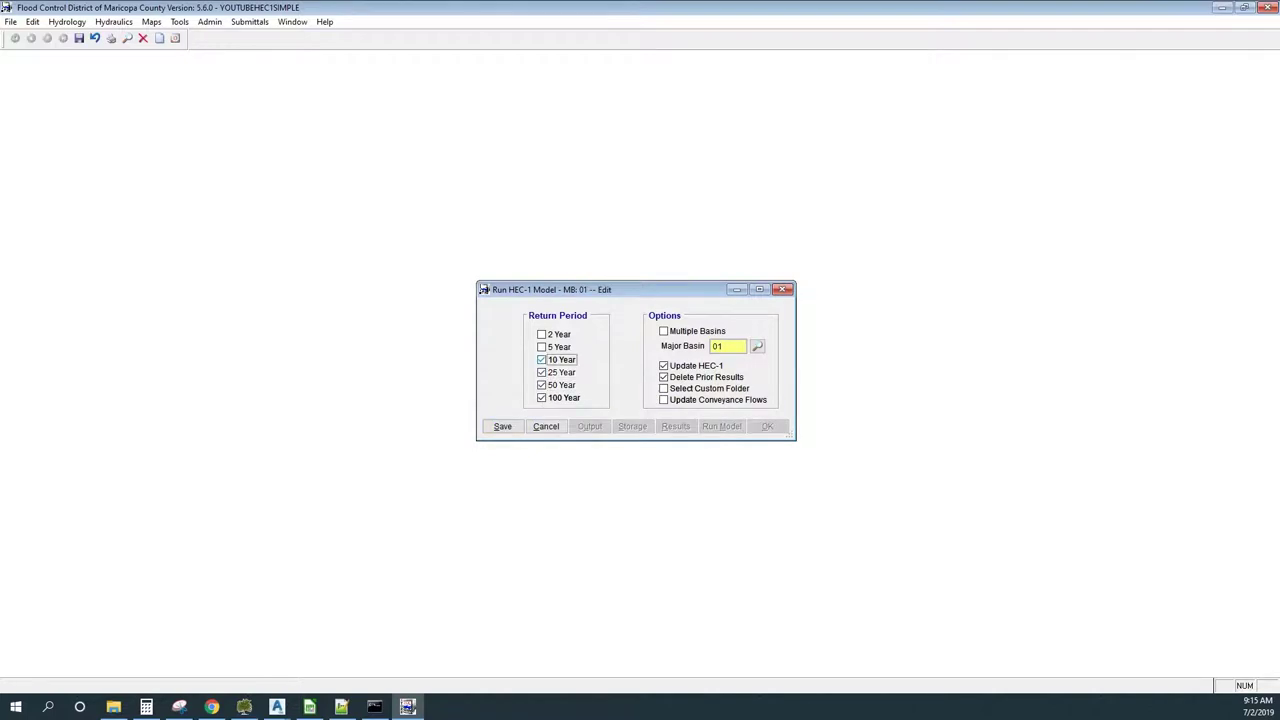
left_click(542, 347)
left_click(542, 334)
left_click(502, 426)
left_click(721, 426)
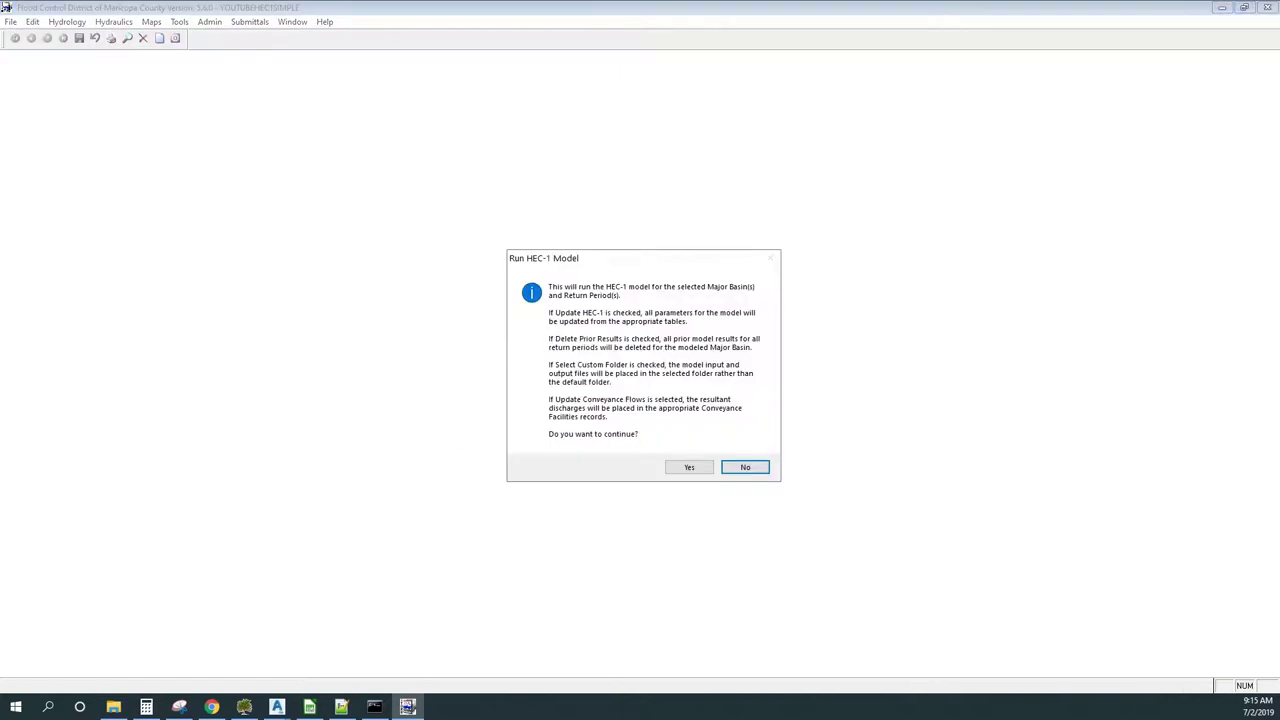
left_click(689, 467)
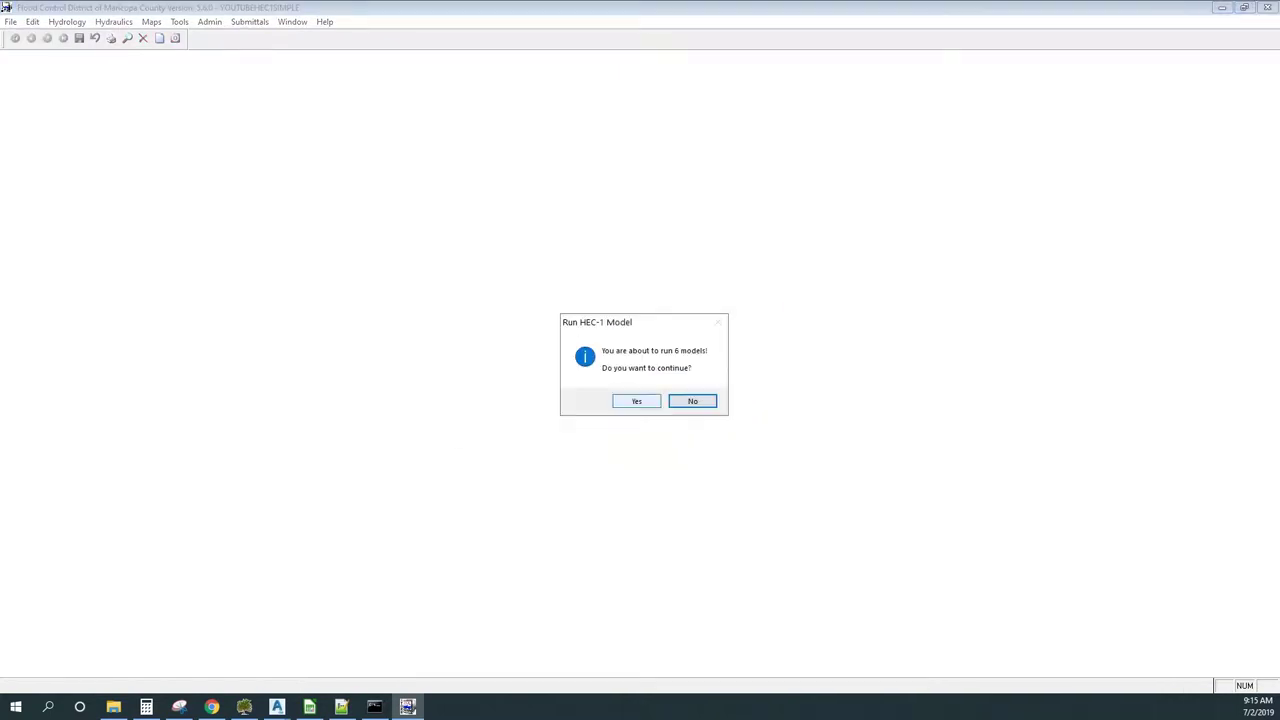
left_click(636, 401)
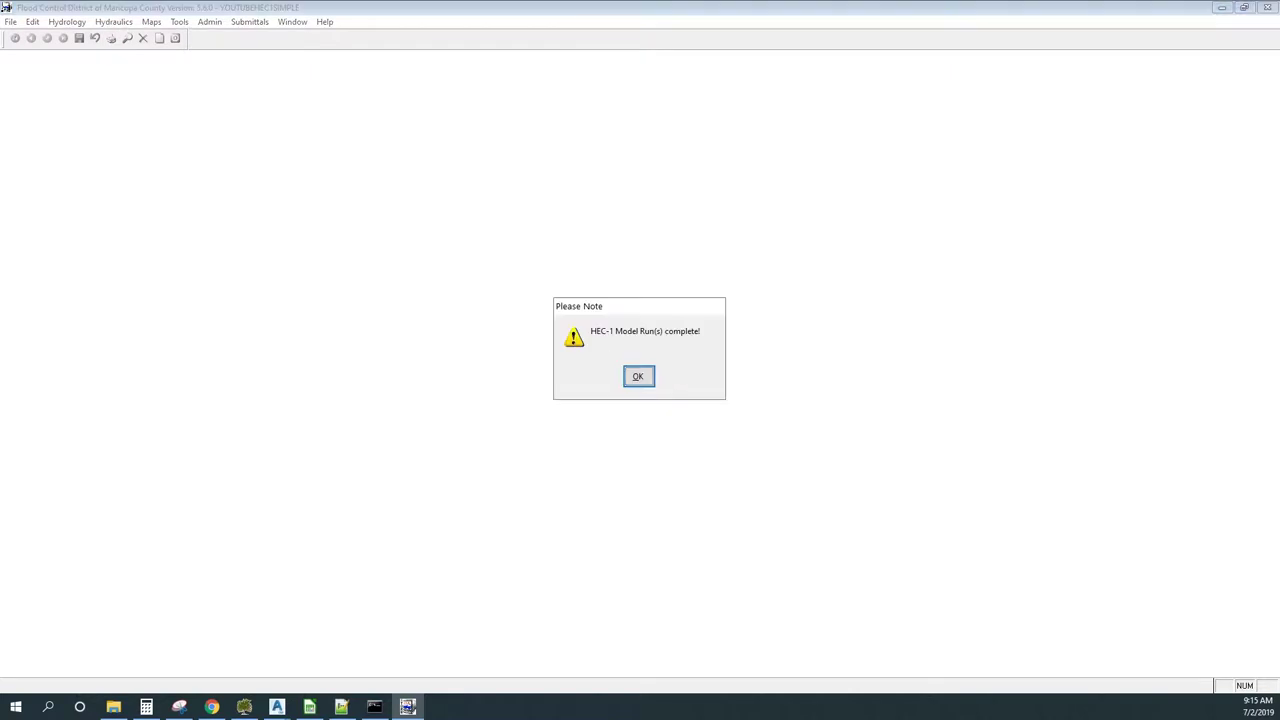
key("Return")
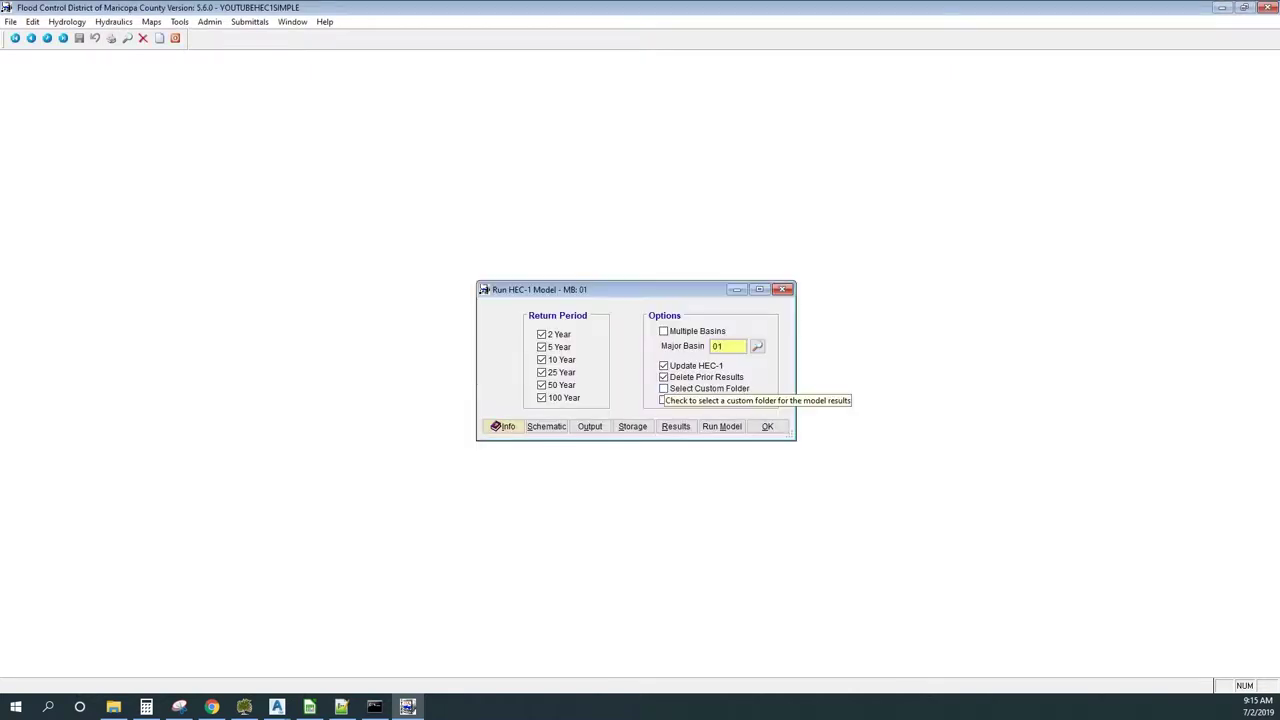
key("alt+r")
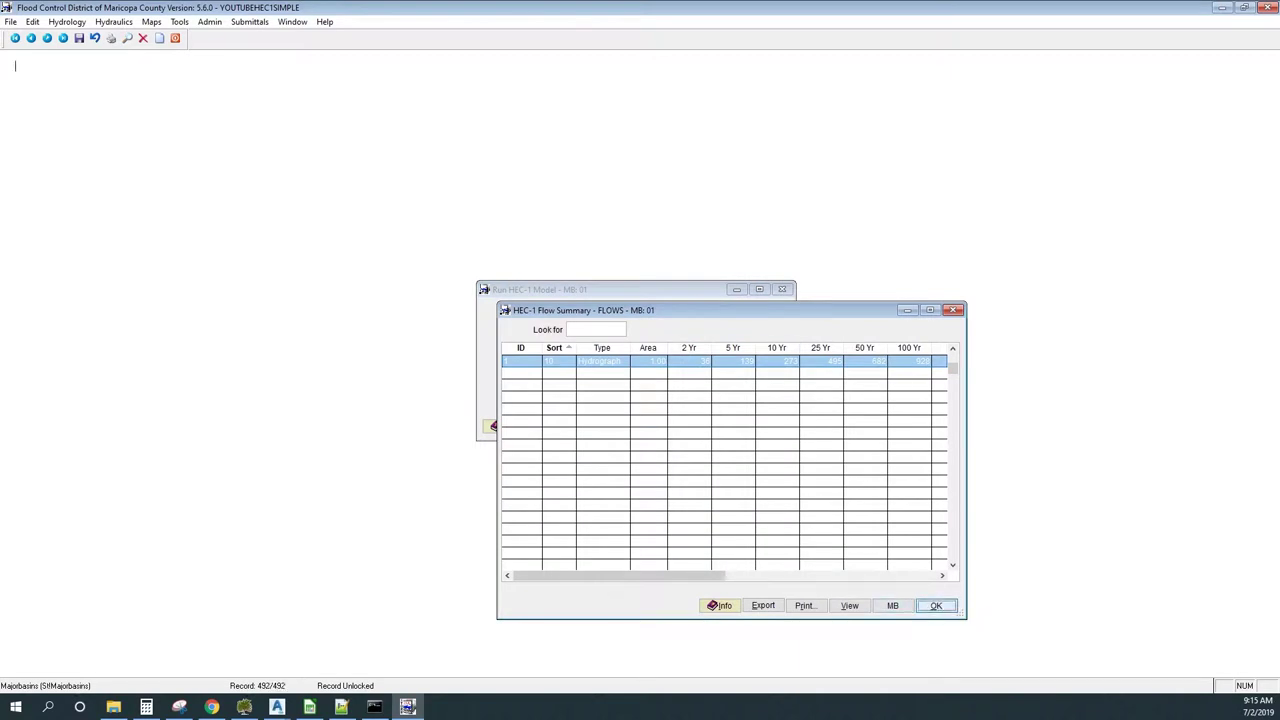
left_click(936, 605)
View the 01-100.out output file, reload it in Notepad++, and examine the peak flow in the runoff summary before minimizing it
key("alt+u")
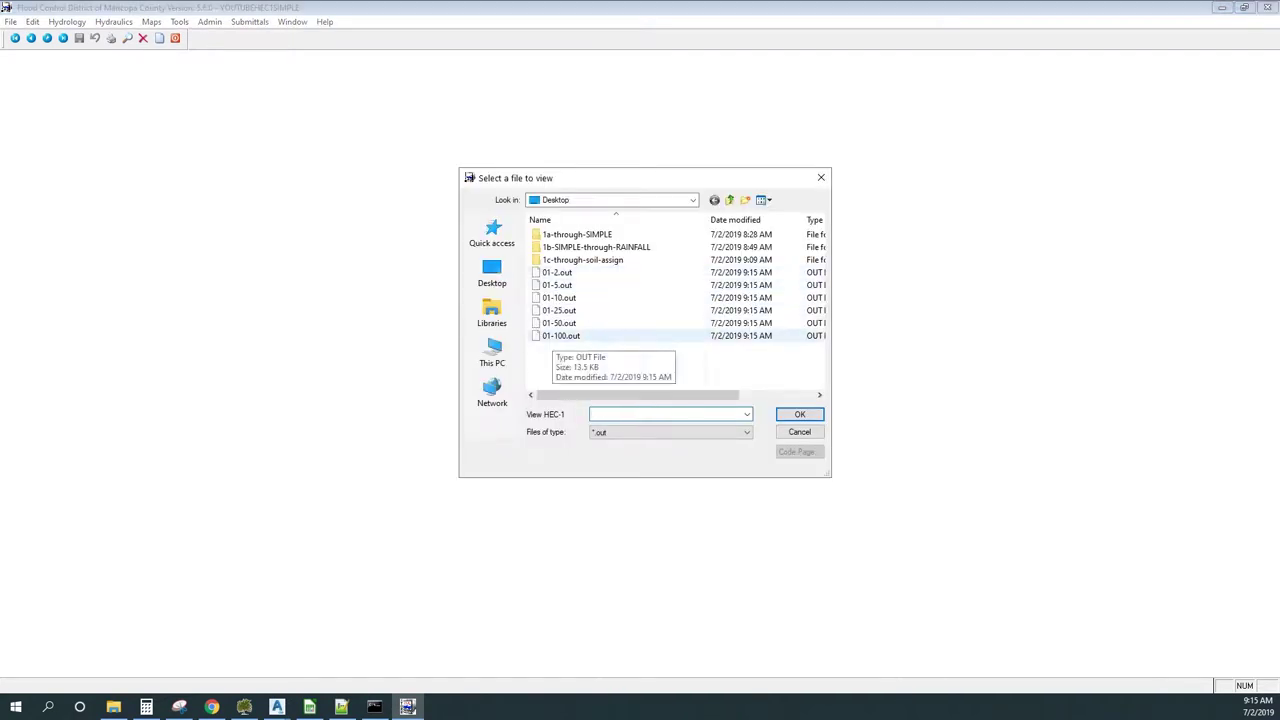
left_click(560, 336)
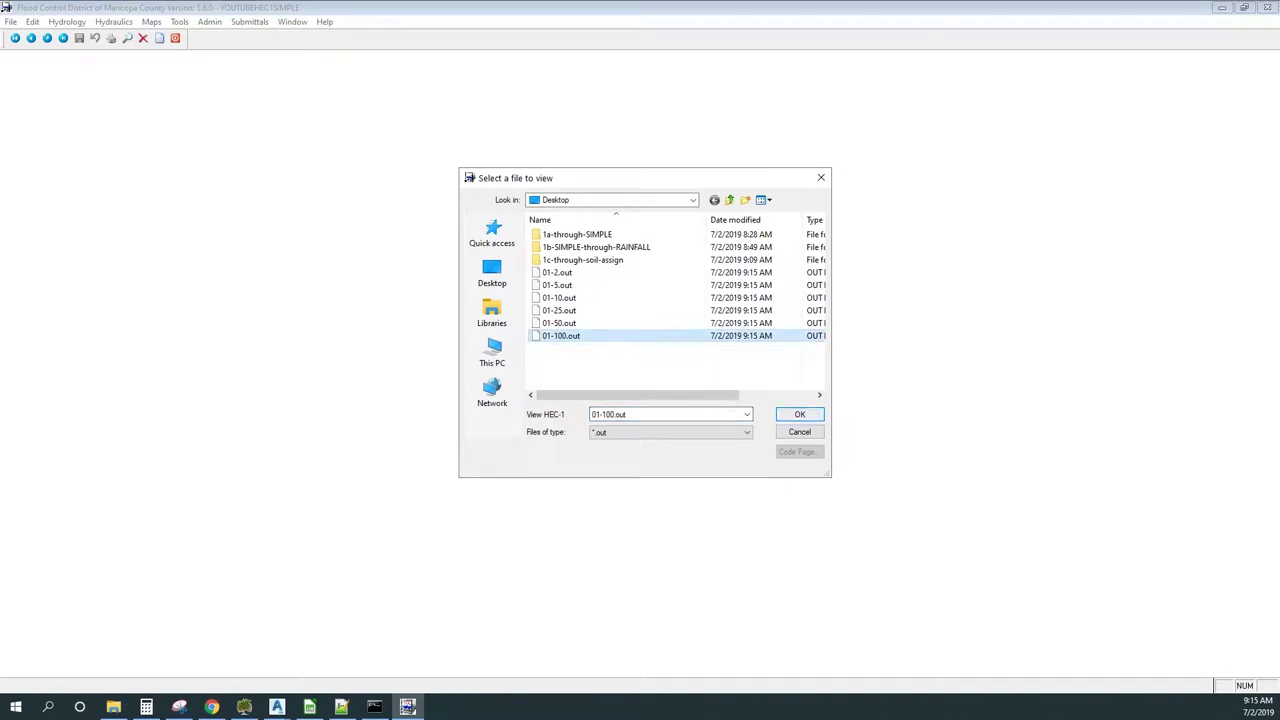
left_click(799, 414)
key("Return")
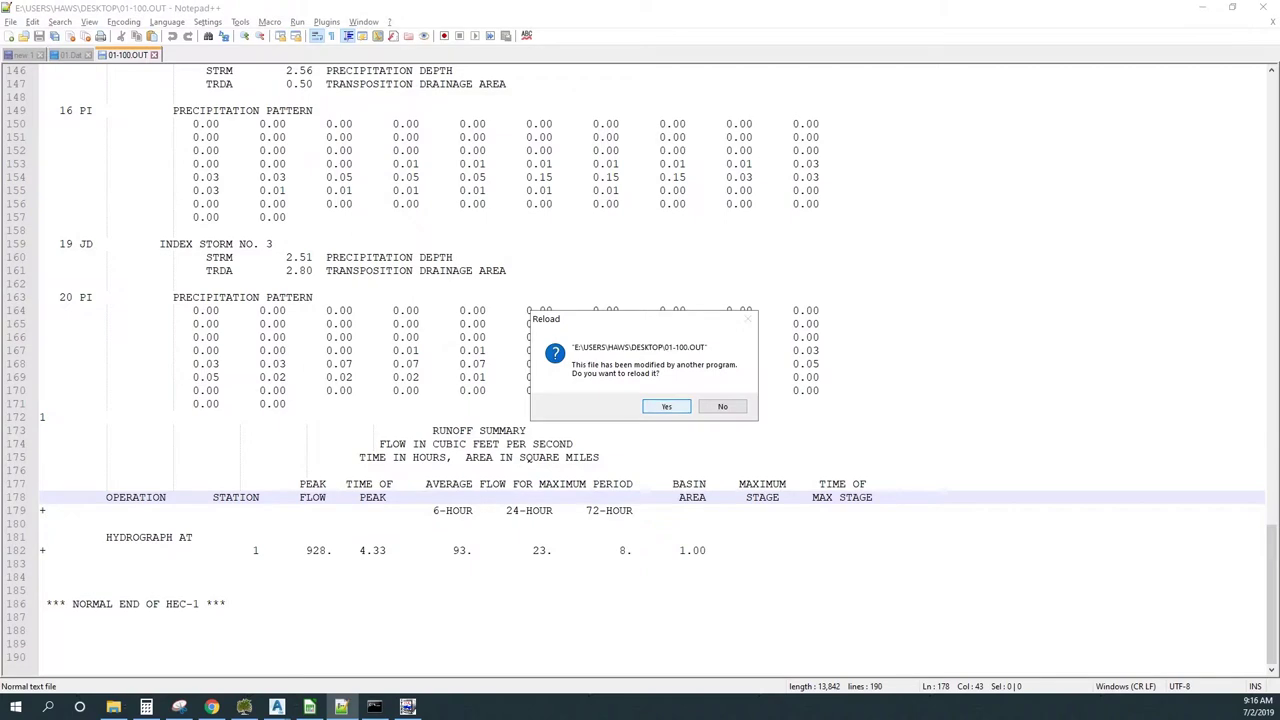
key("Return")
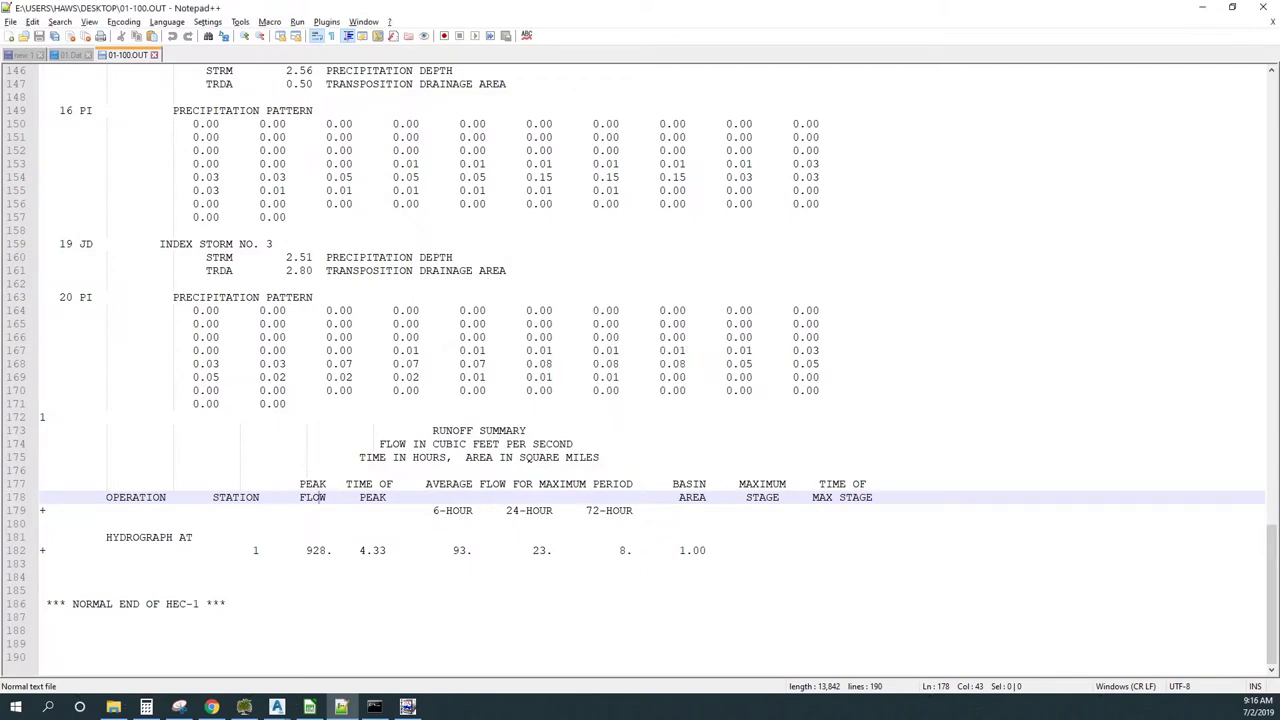
left_click_drag(304, 484, 325, 484)
left_click_drag(306, 550, 328, 551)
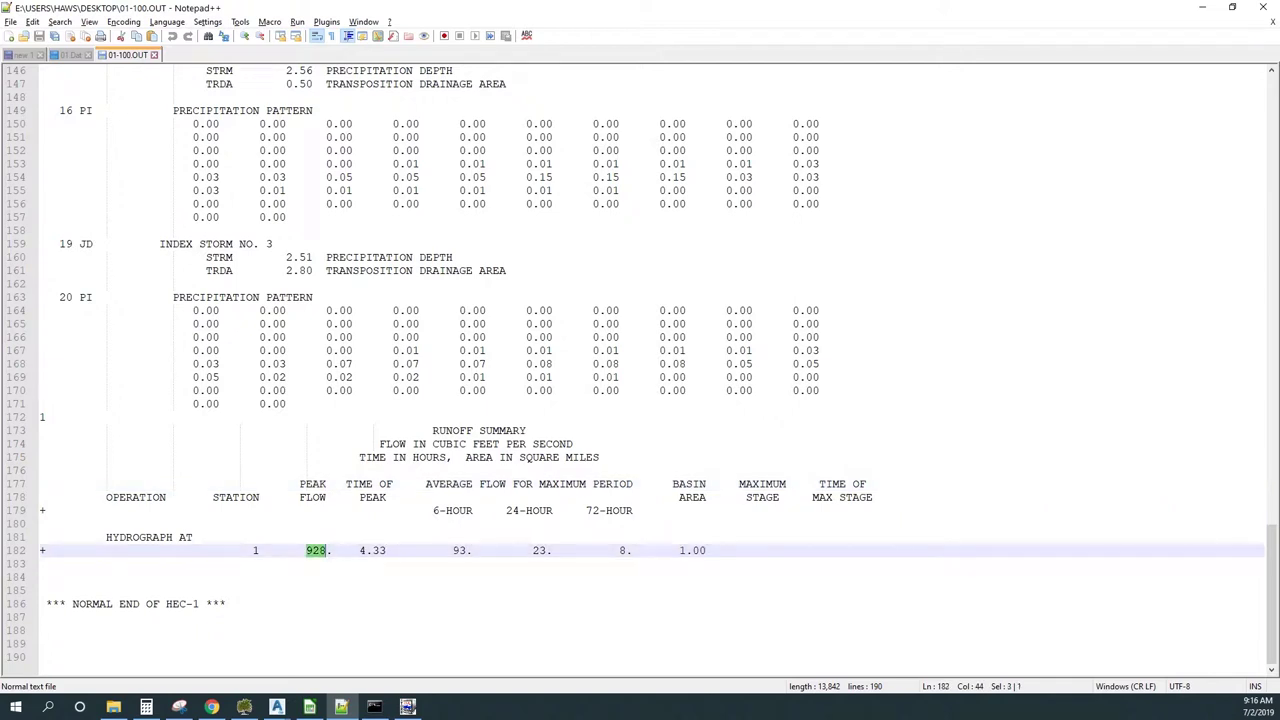
left_click(1271, 22)
left_click(1203, 7)
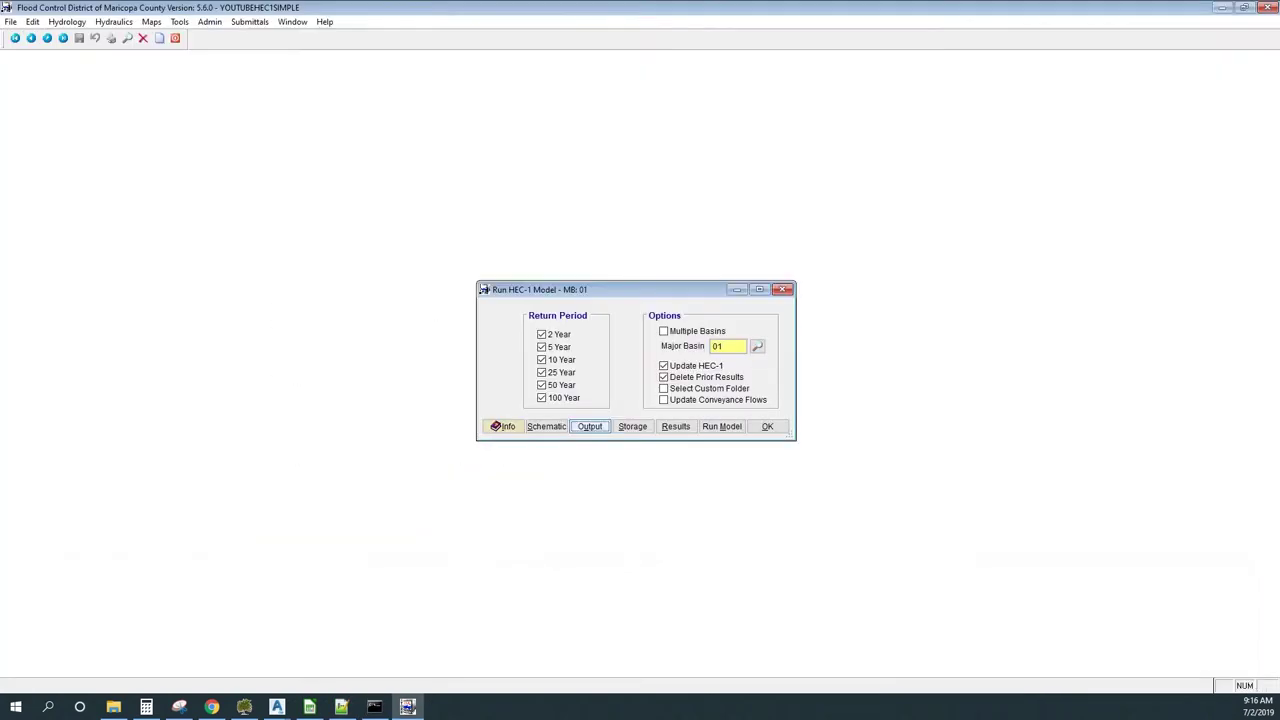
Compare the flows in the HEC-1 flow summary for major basin 01, and close the summary and model run forms
left_click(675, 426)
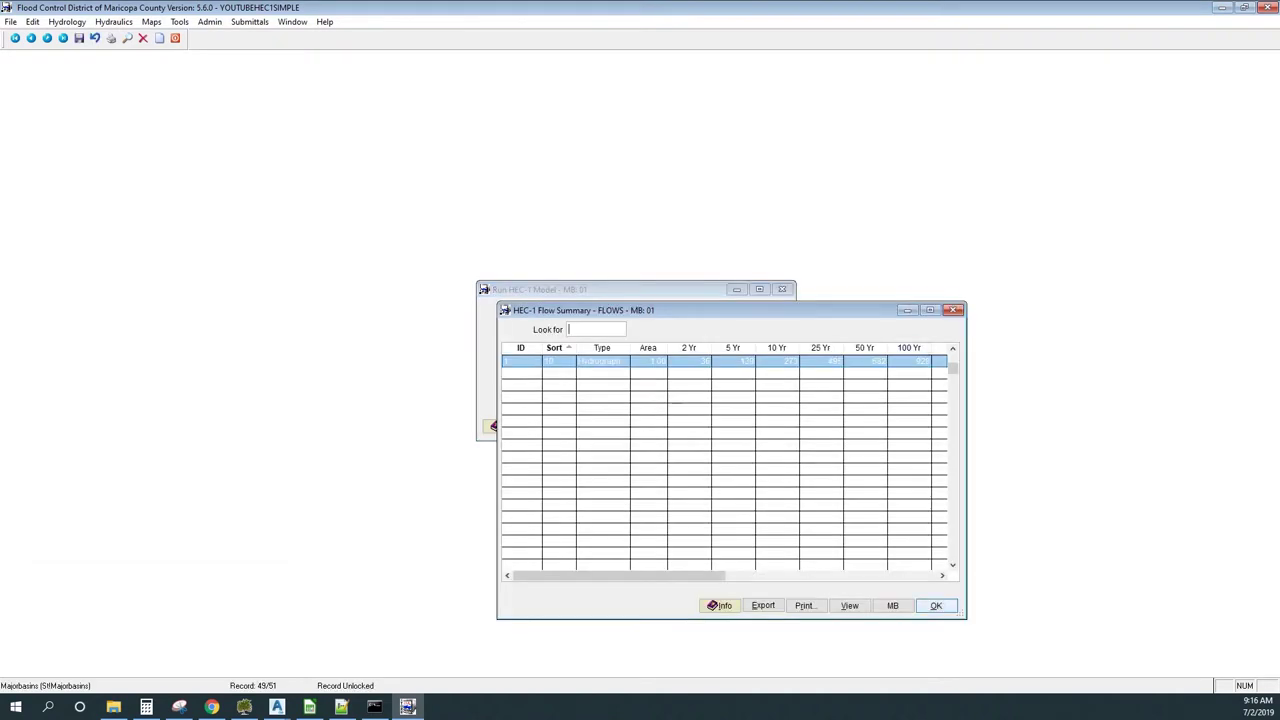
left_click(936, 605)
left_click(767, 426)
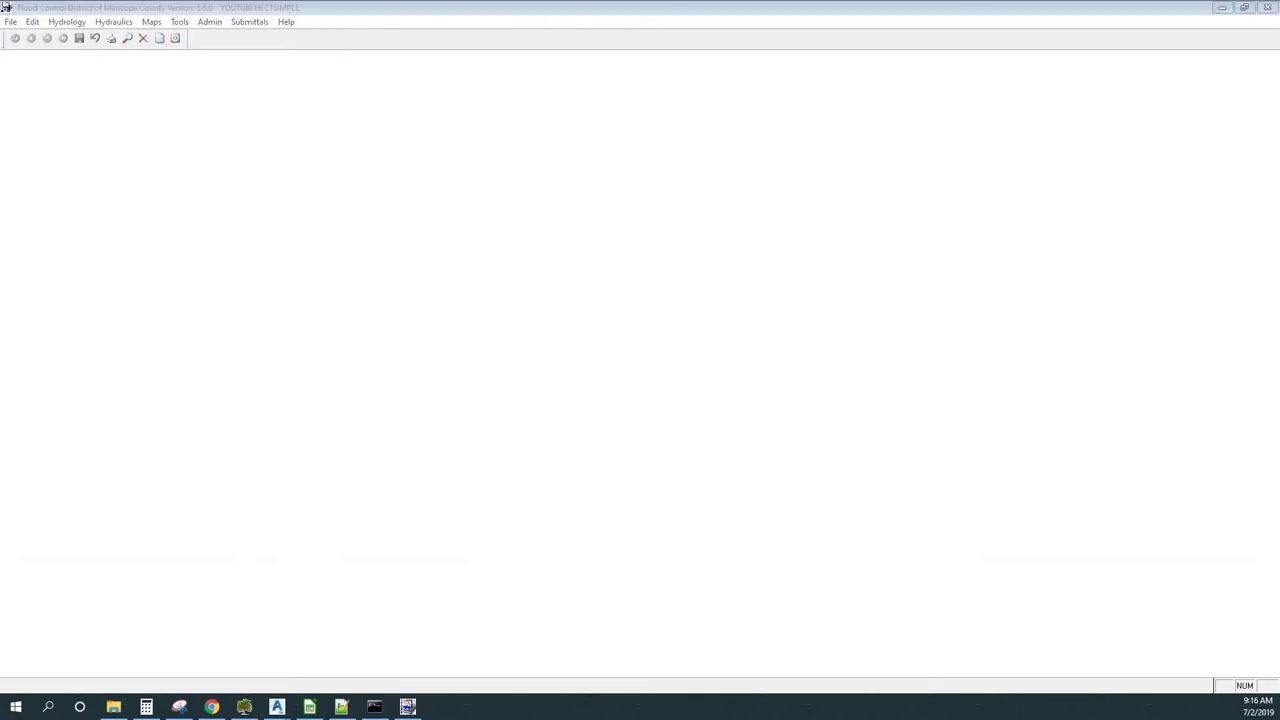
Switch to Chrome and review the HEC-1 network, model run and results instructions in the DDMSW quick-start post
key("alt+Tab")
scroll(528, 360, "down", 2)
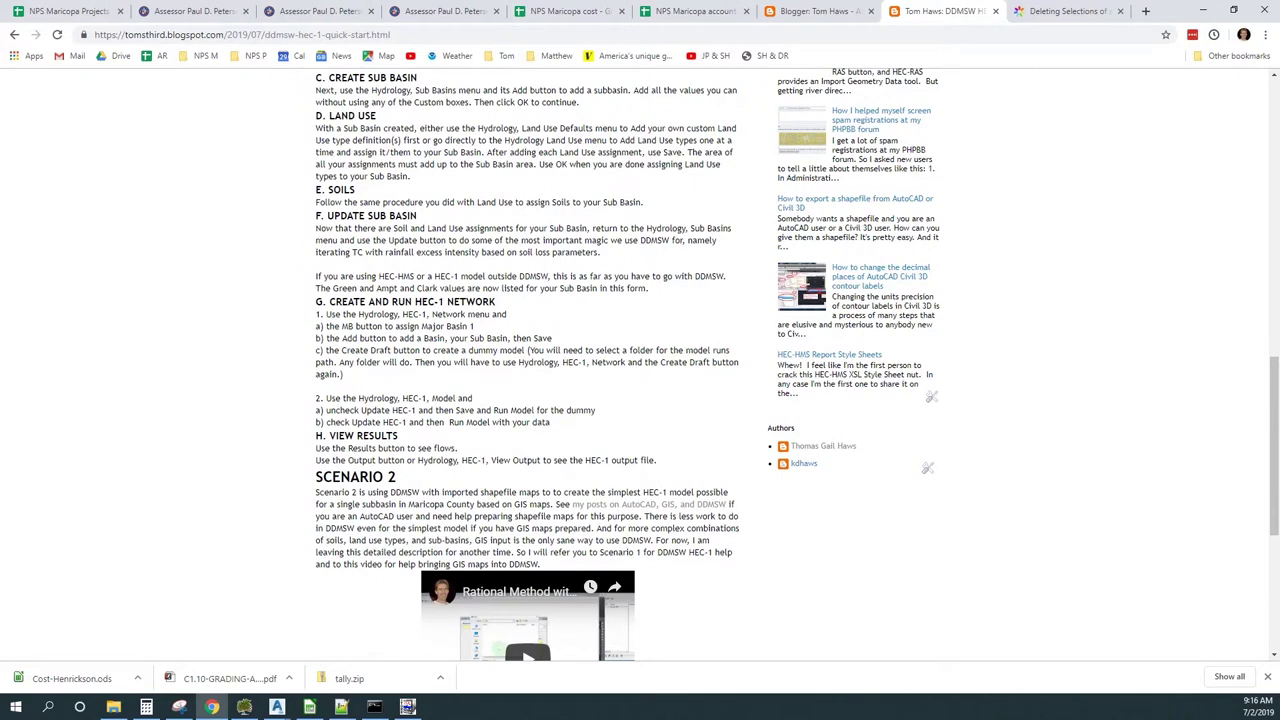
scroll(528, 360, "up", 1)
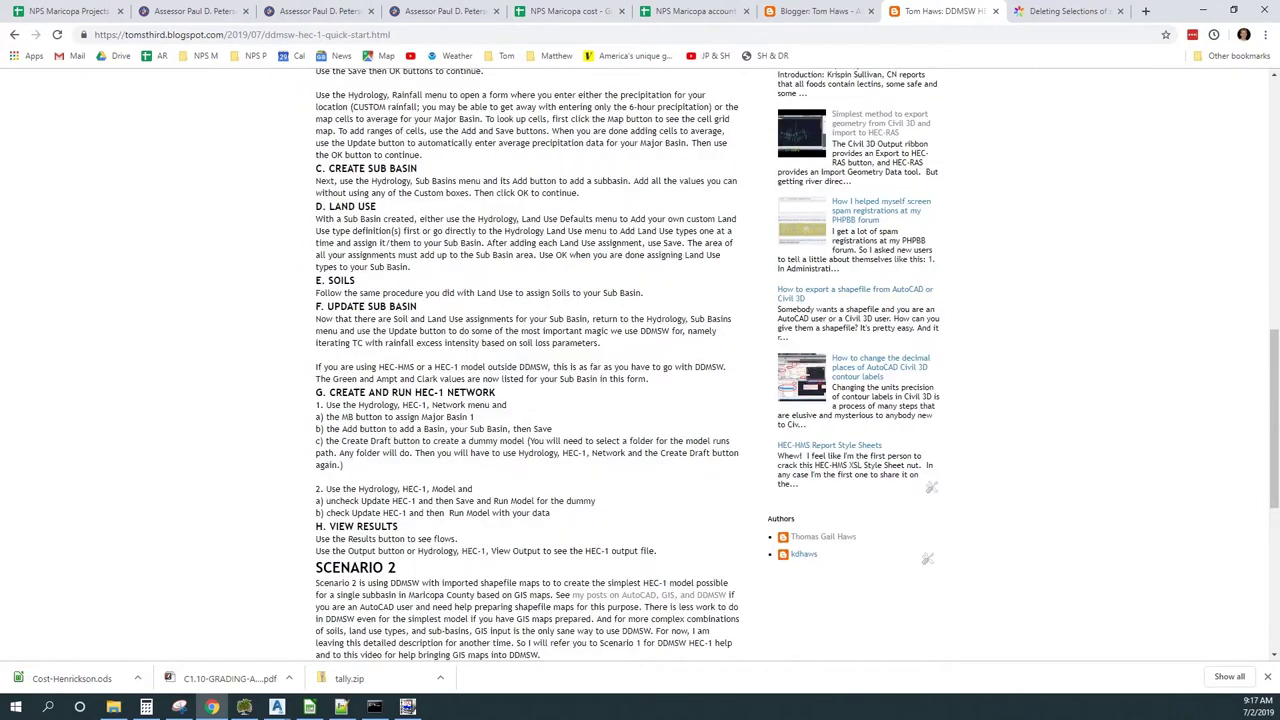